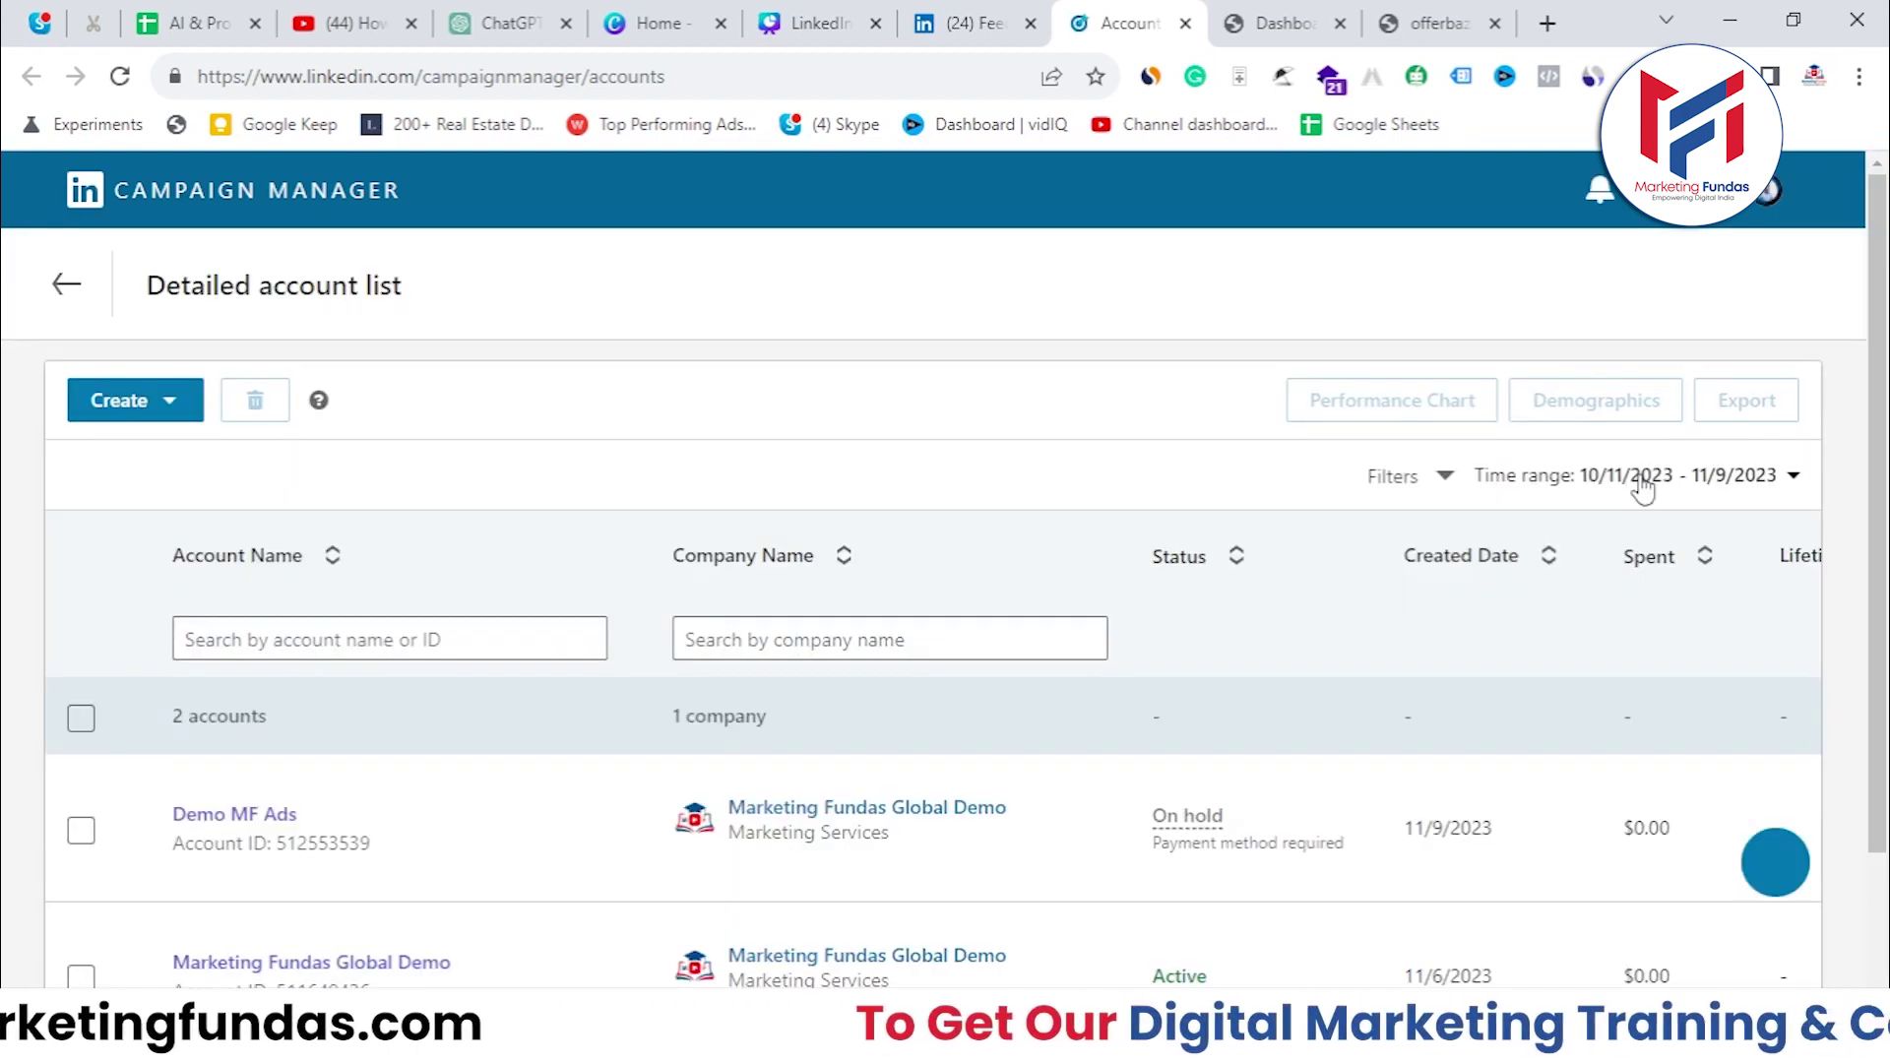
# Open the Marketing Fundas Global Demo account and review its three active campaign groups.
pyautogui.scroll(-2, 1888, 462)
pyautogui.moveTo(325, 797)
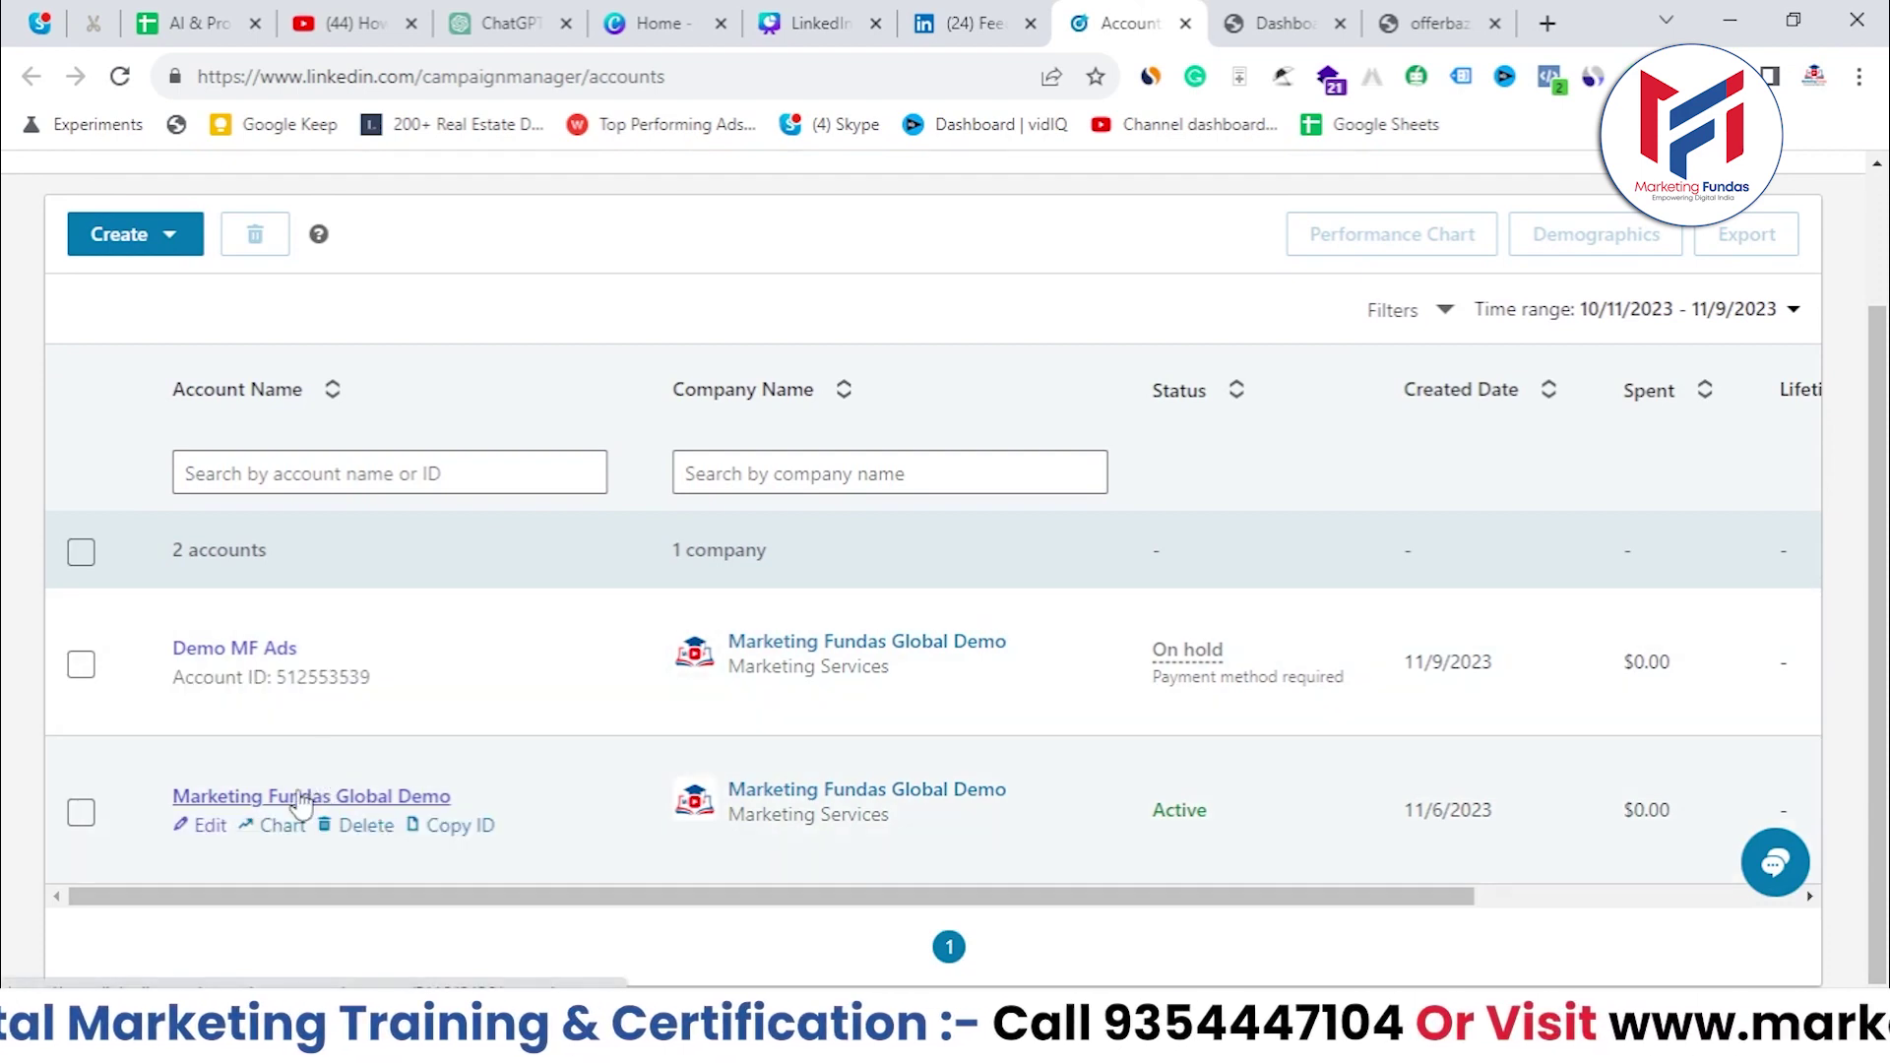
pyautogui.click(305, 795)
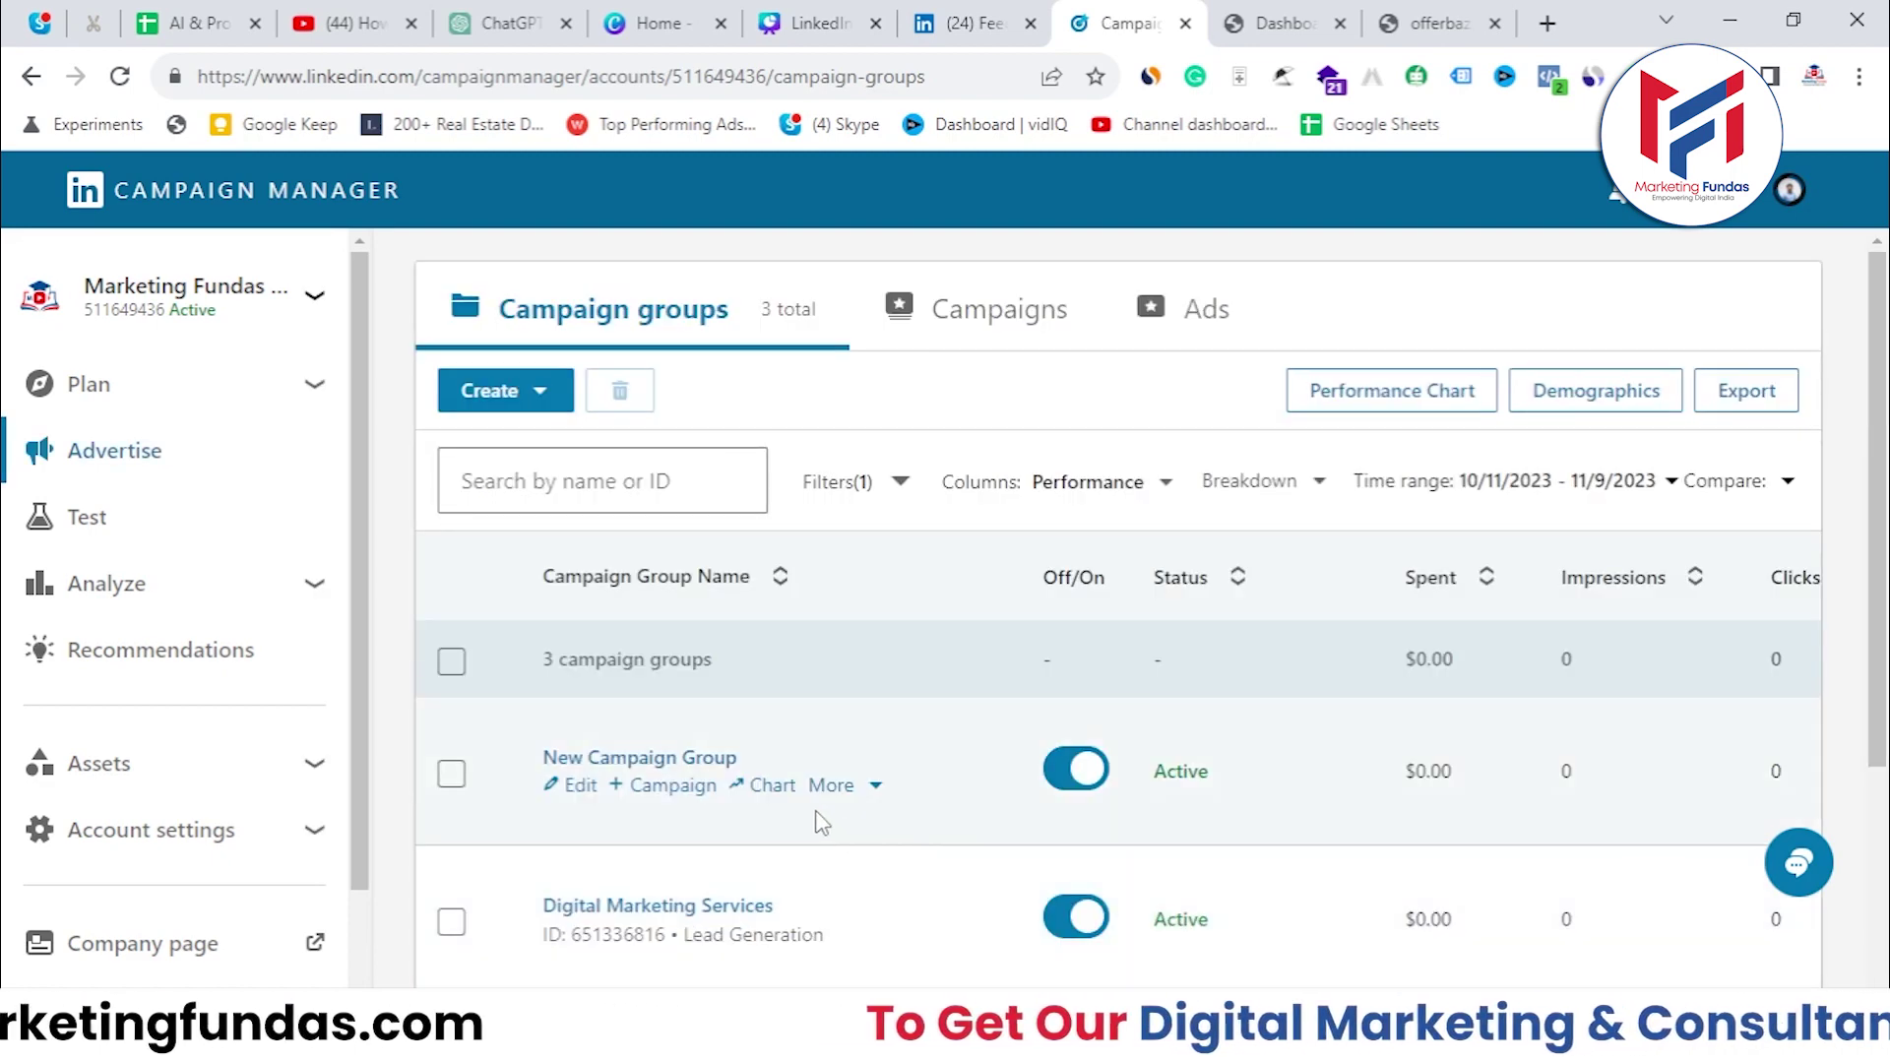
pyautogui.scroll(-2, 813, 811)
pyautogui.scroll(2, 724, 761)
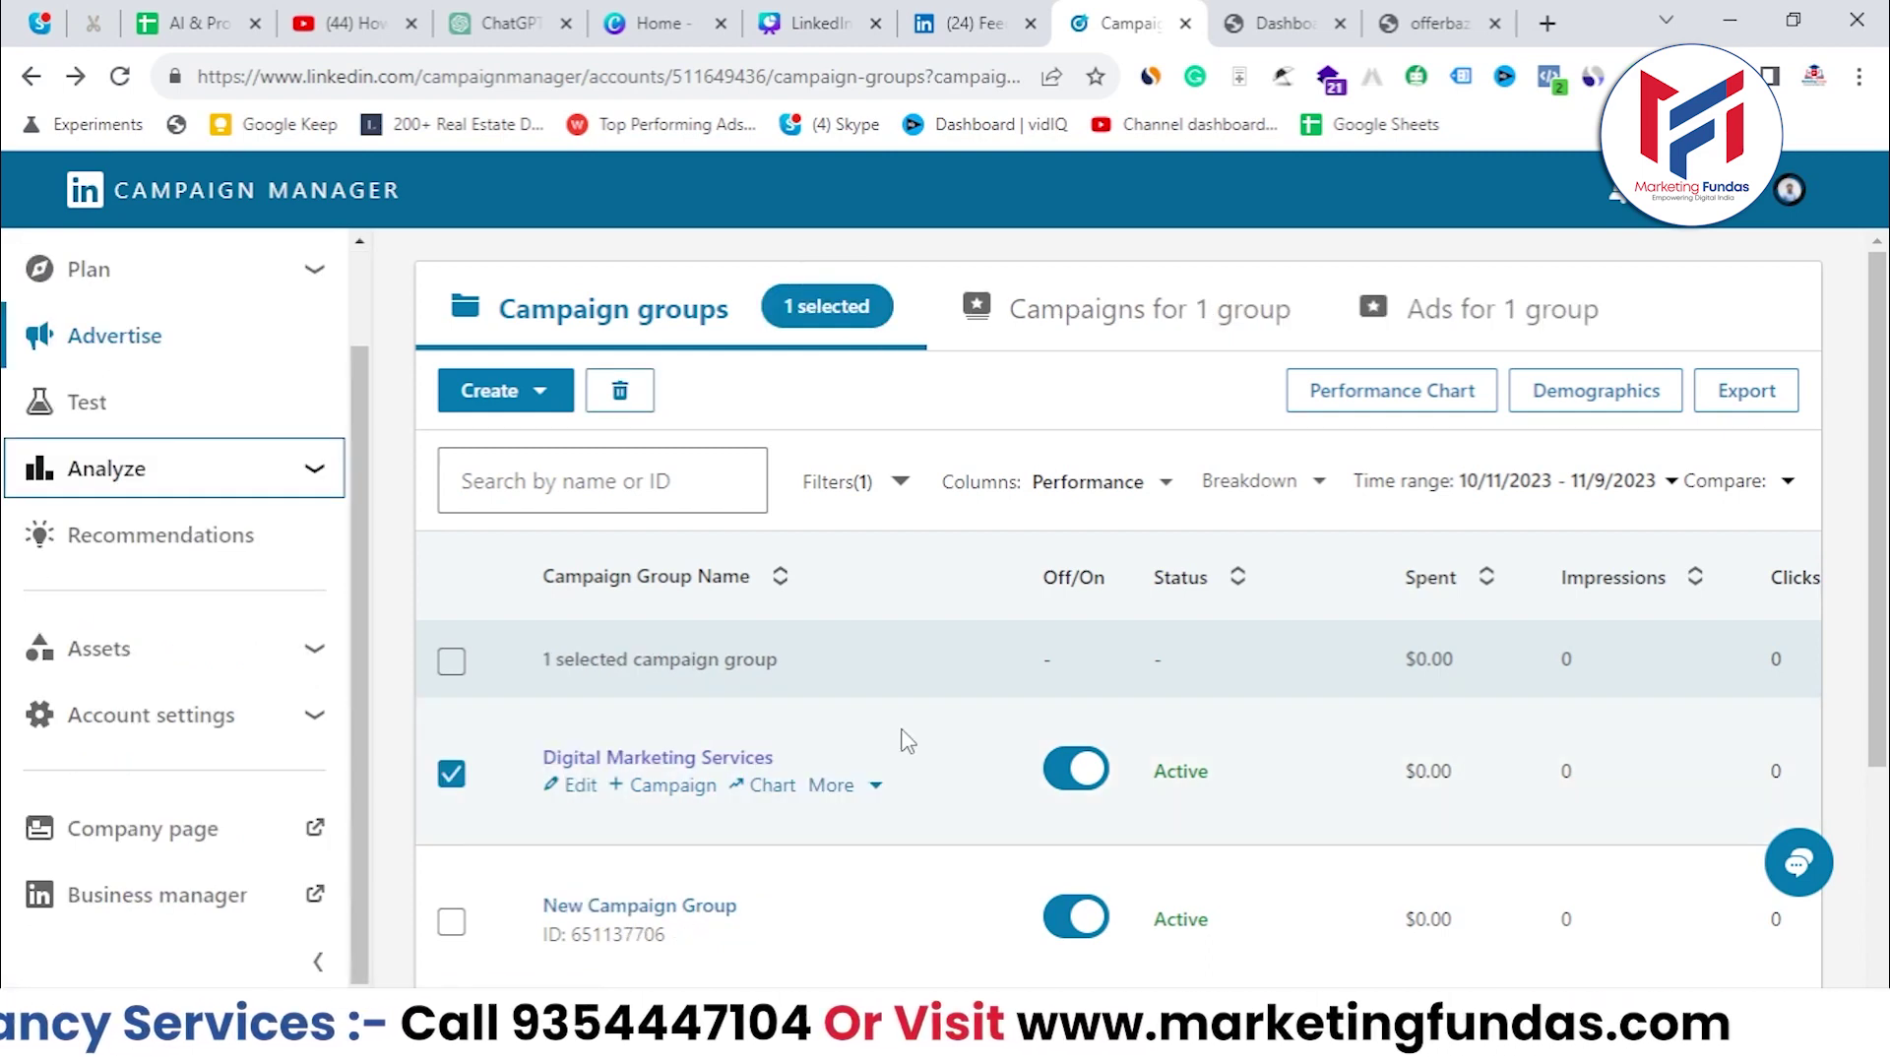
pyautogui.scroll(-1, 815, 828)
pyautogui.scroll(-1, 620, 768)
pyautogui.scroll(1, 620, 768)
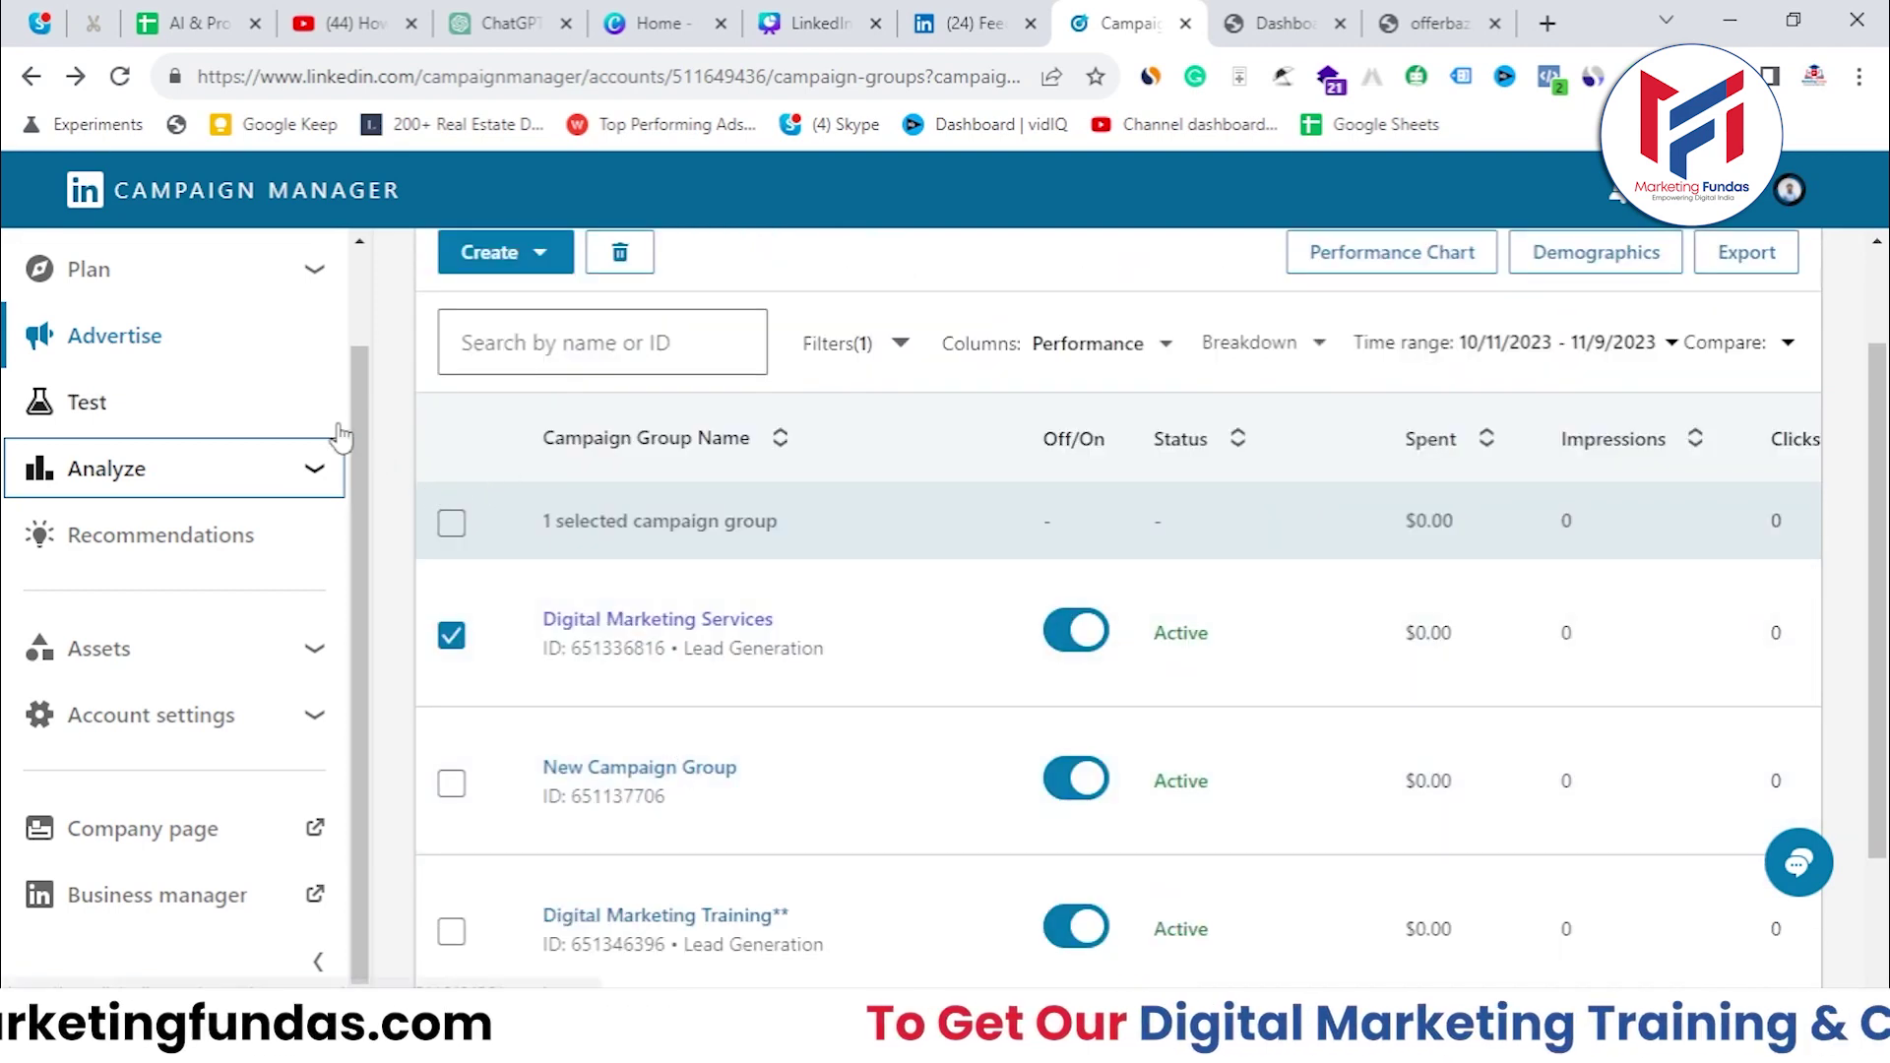
pyautogui.scroll(1, 352, 410)
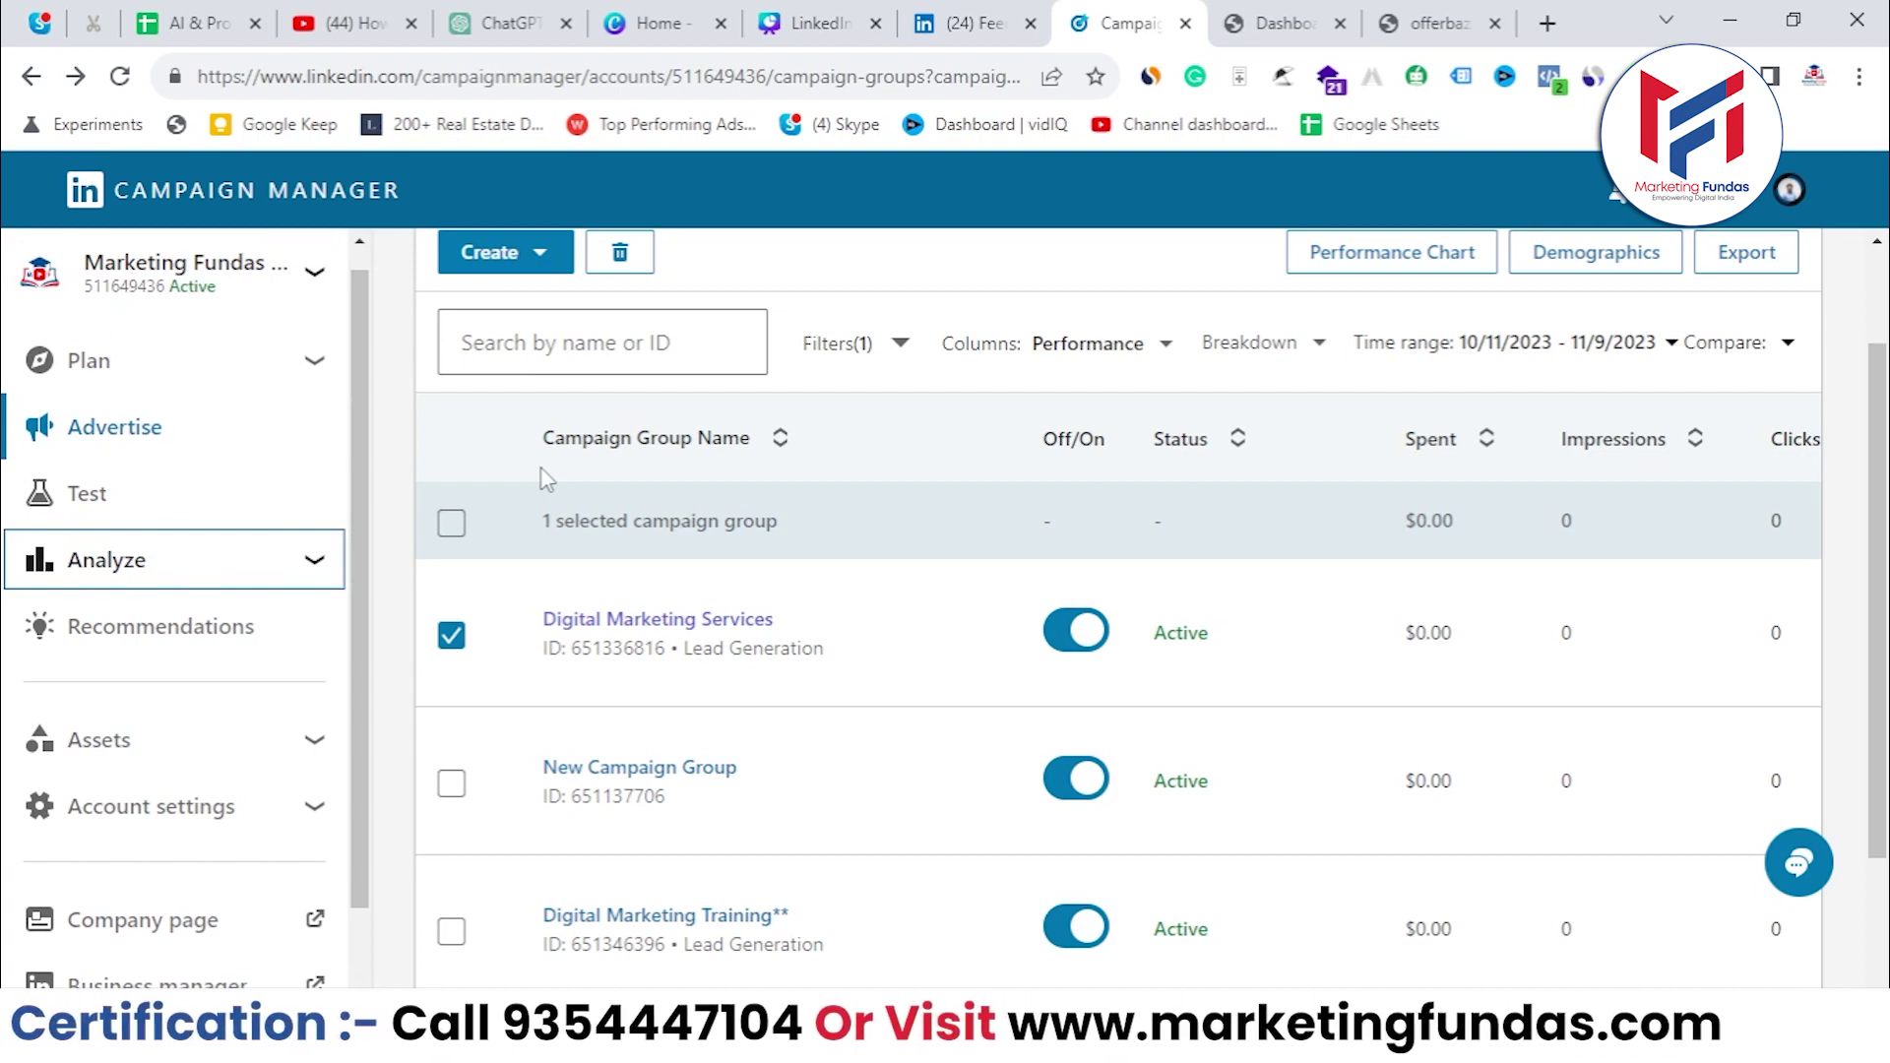
pyautogui.scroll(1, 366, 394)
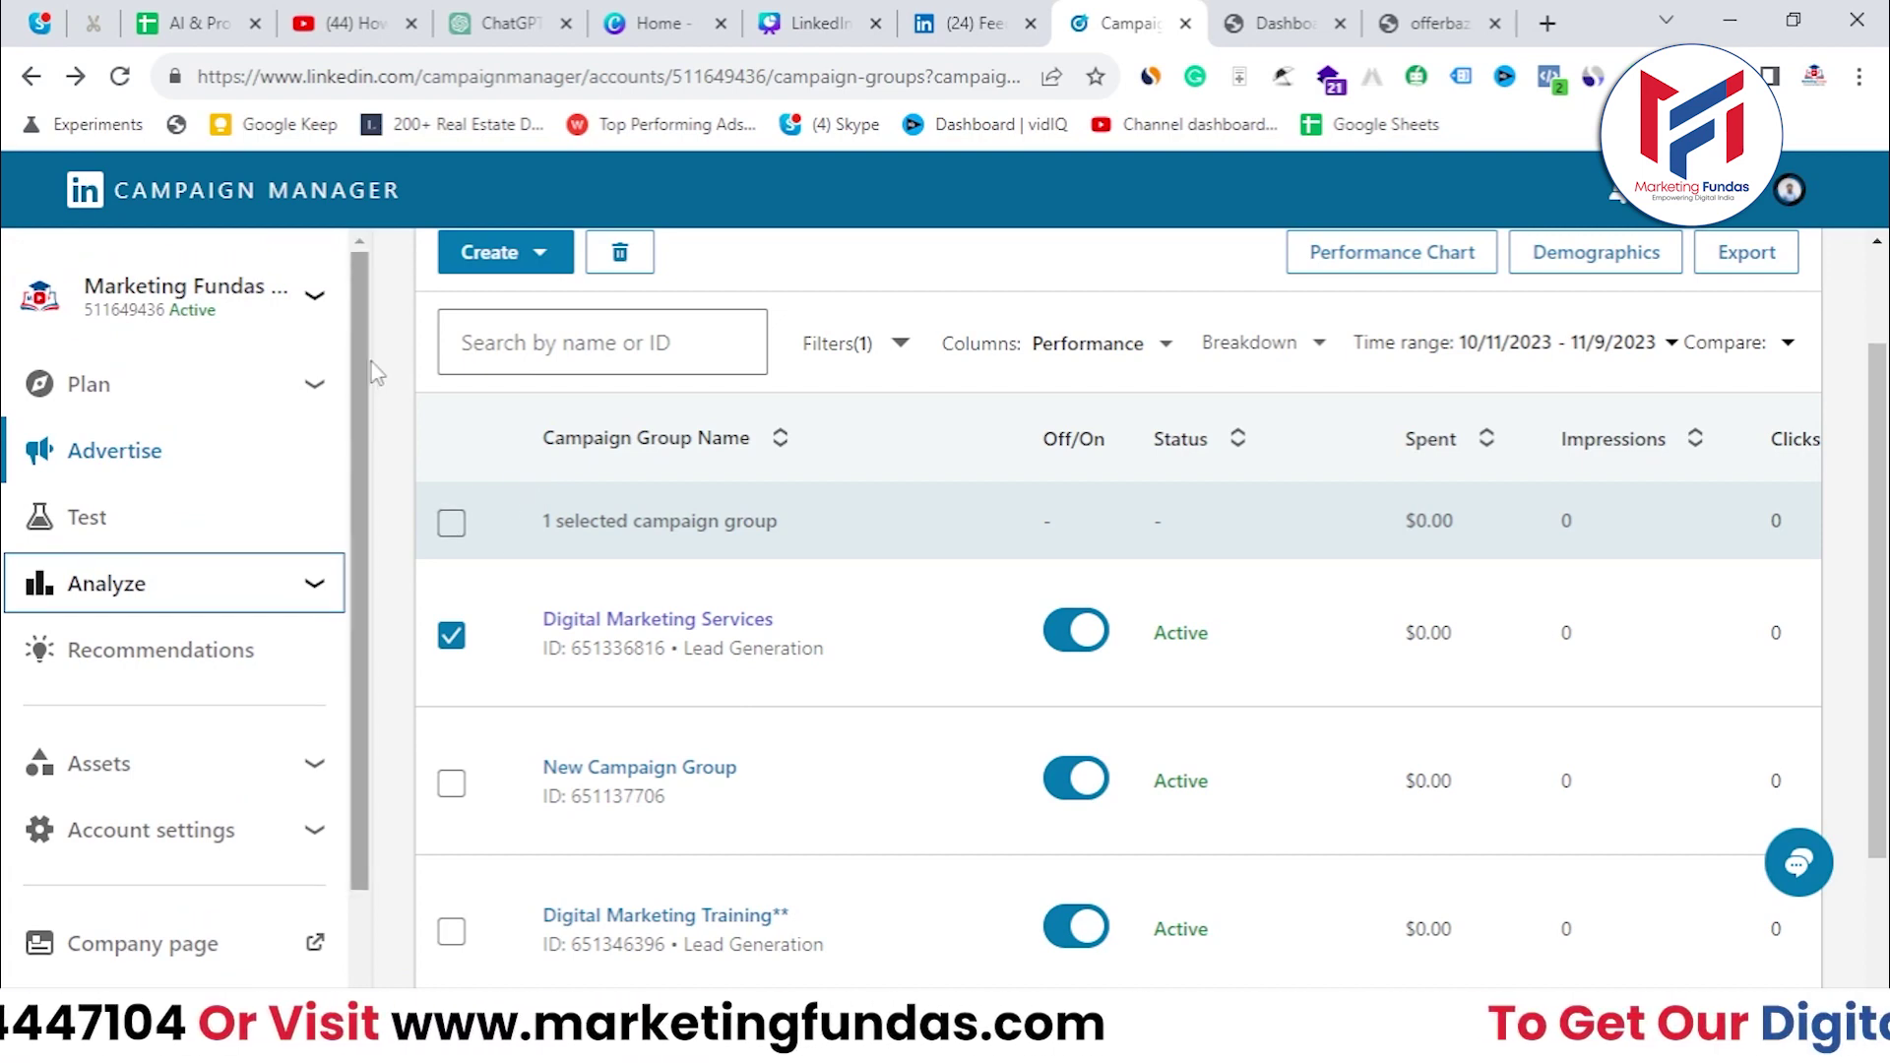
pyautogui.scroll(-1, 368, 397)
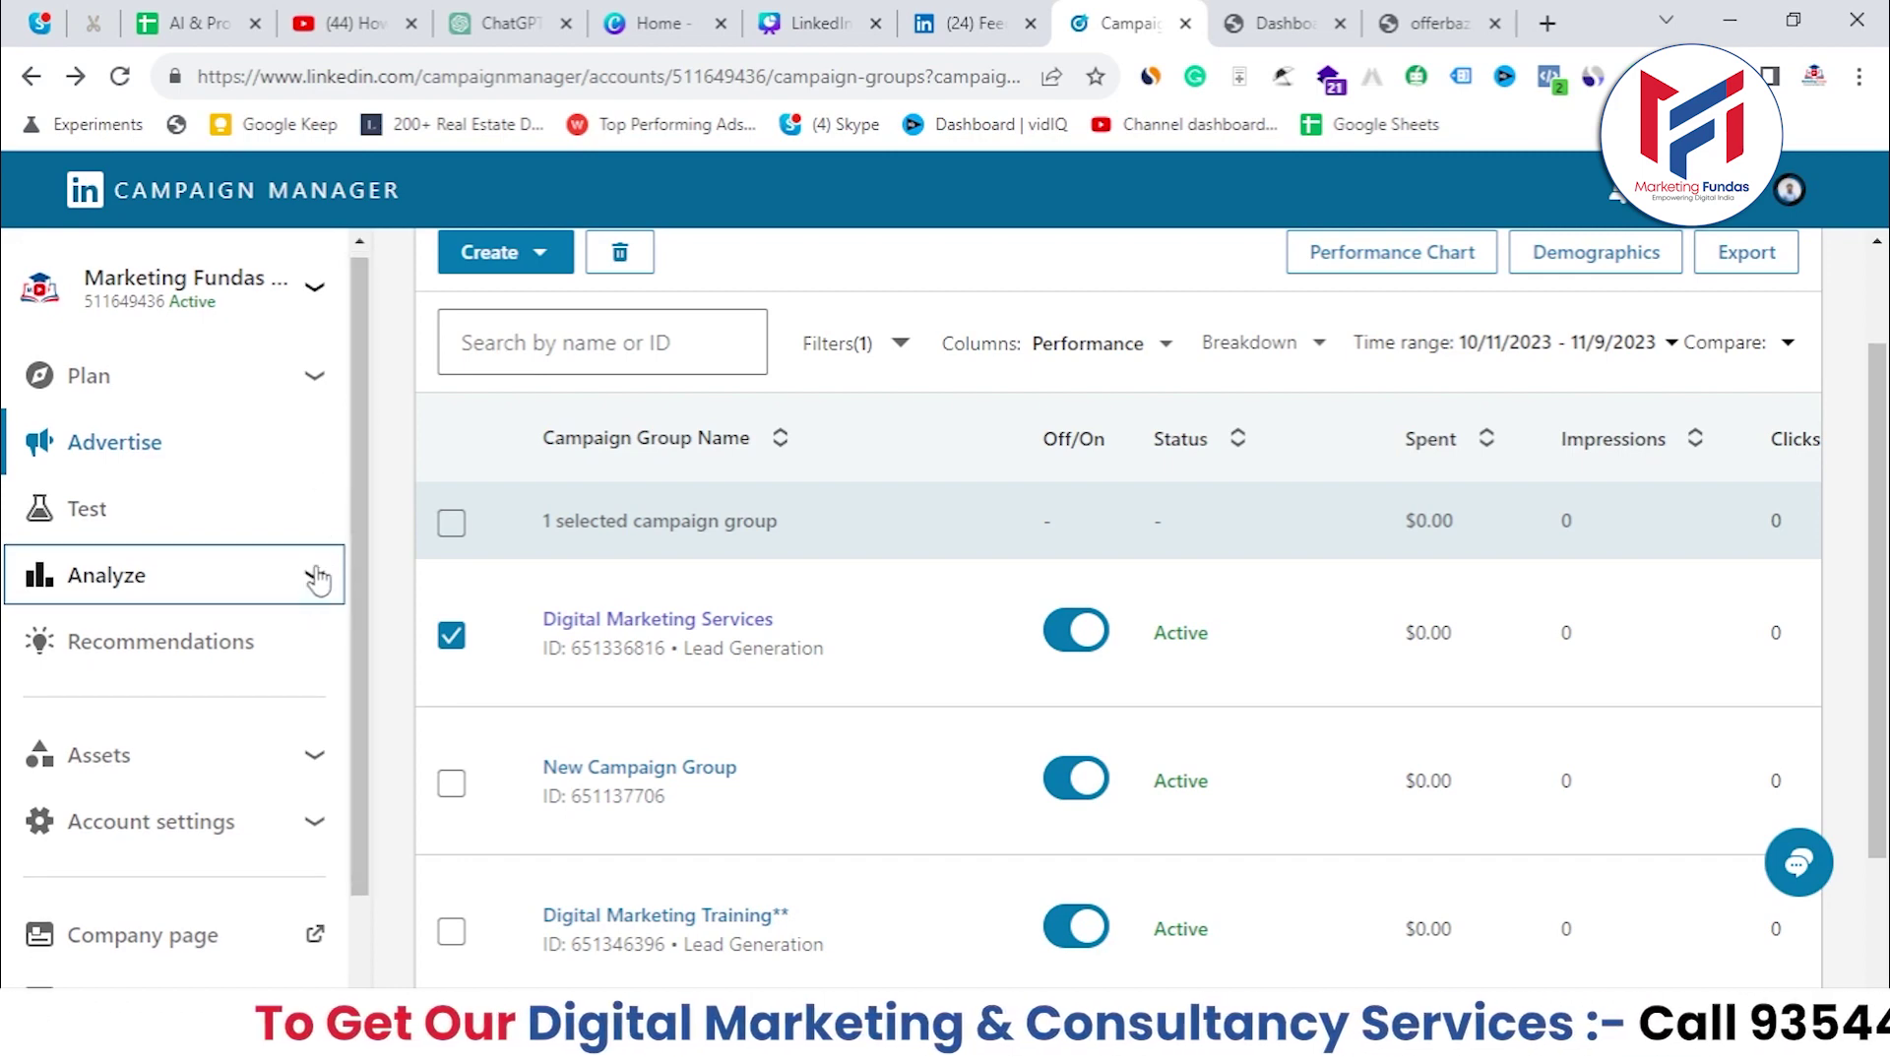
pyautogui.scroll(1, 355, 403)
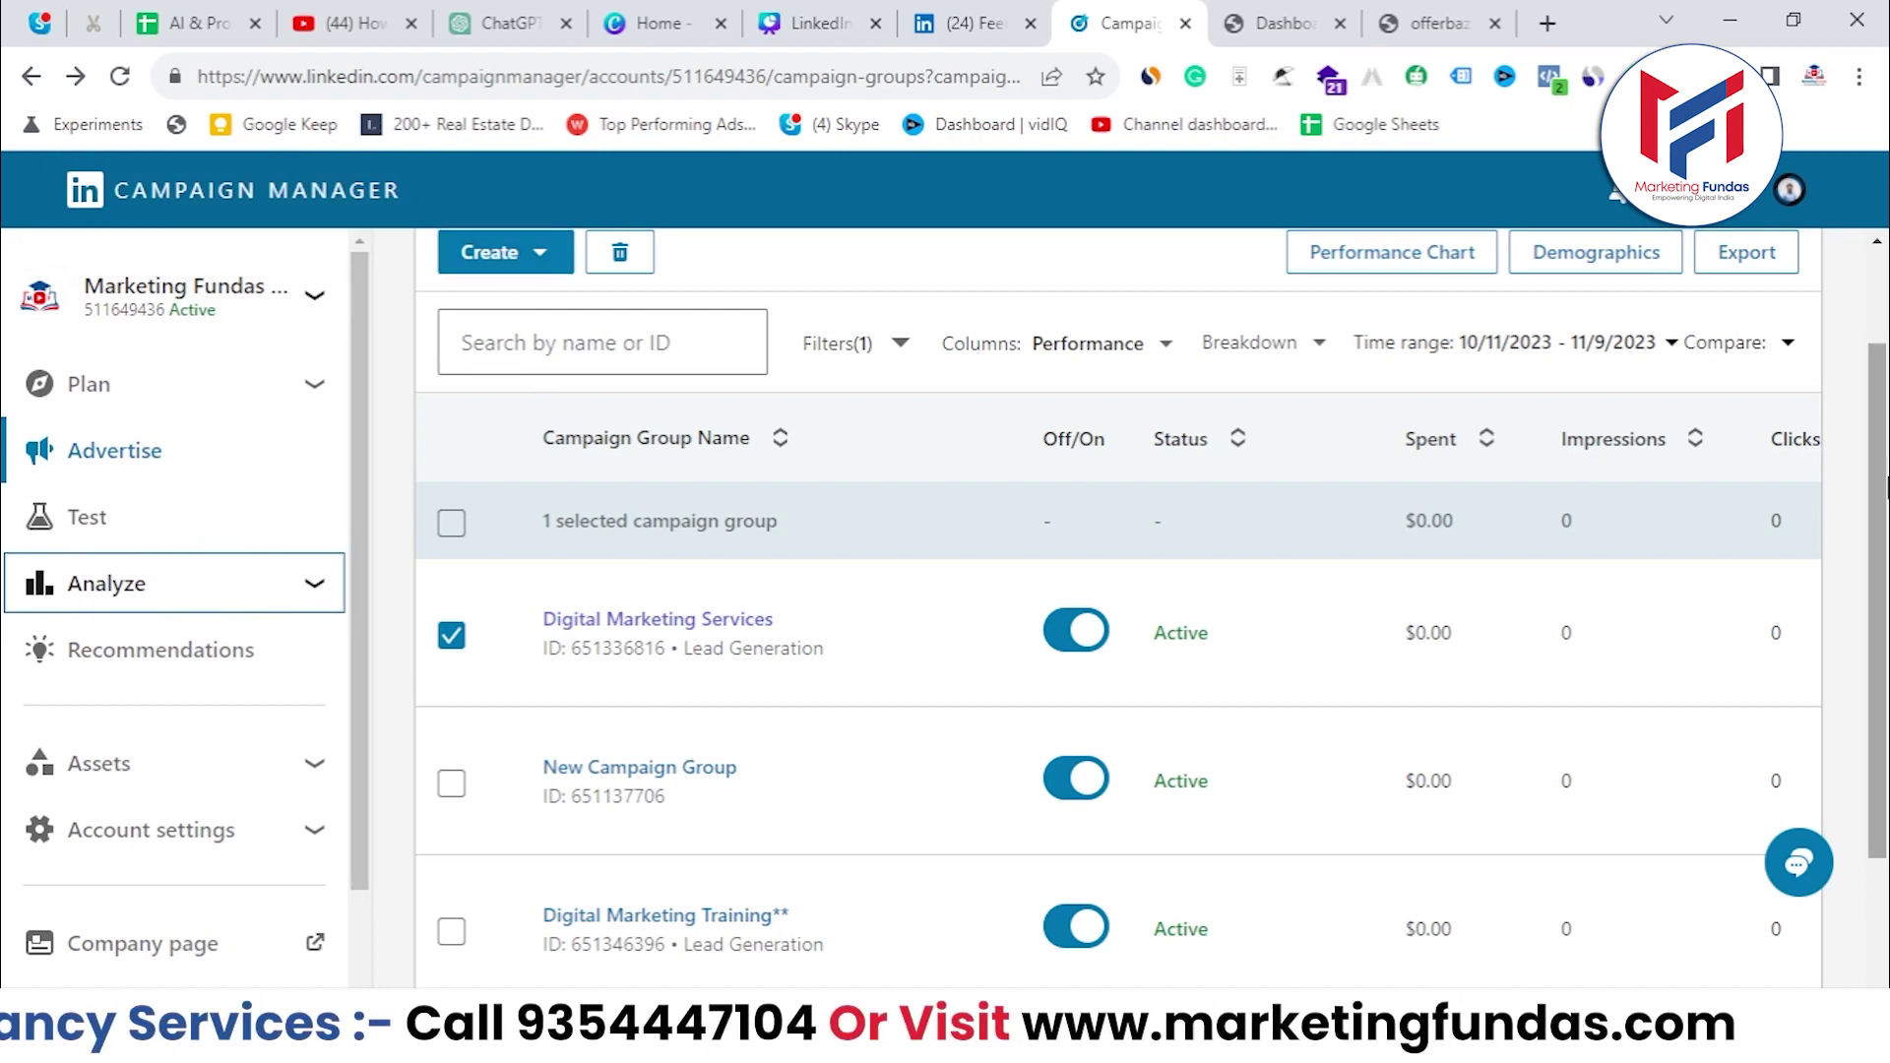
pyautogui.scroll(2, 1885, 482)
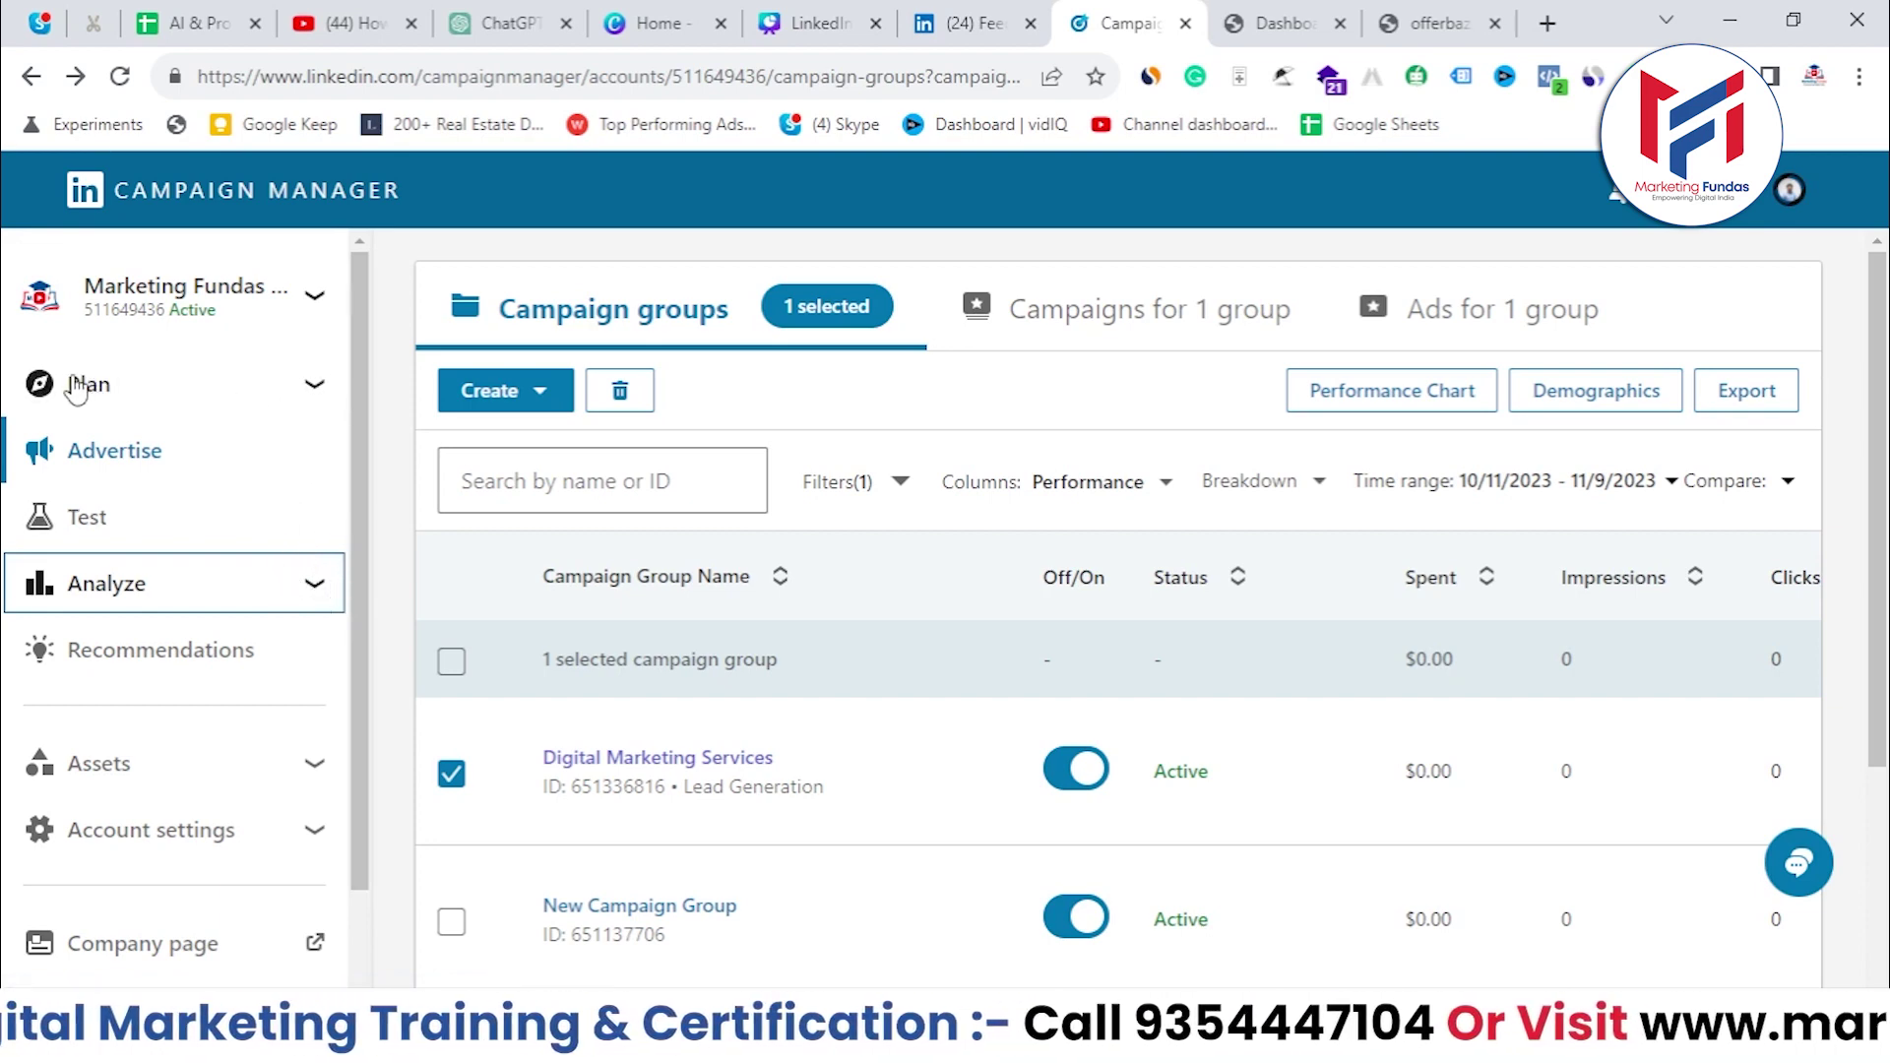
# Go to Analyze > Insight tag in the sidebar to reach the Insight Tag setup page.
pyautogui.click(323, 587)
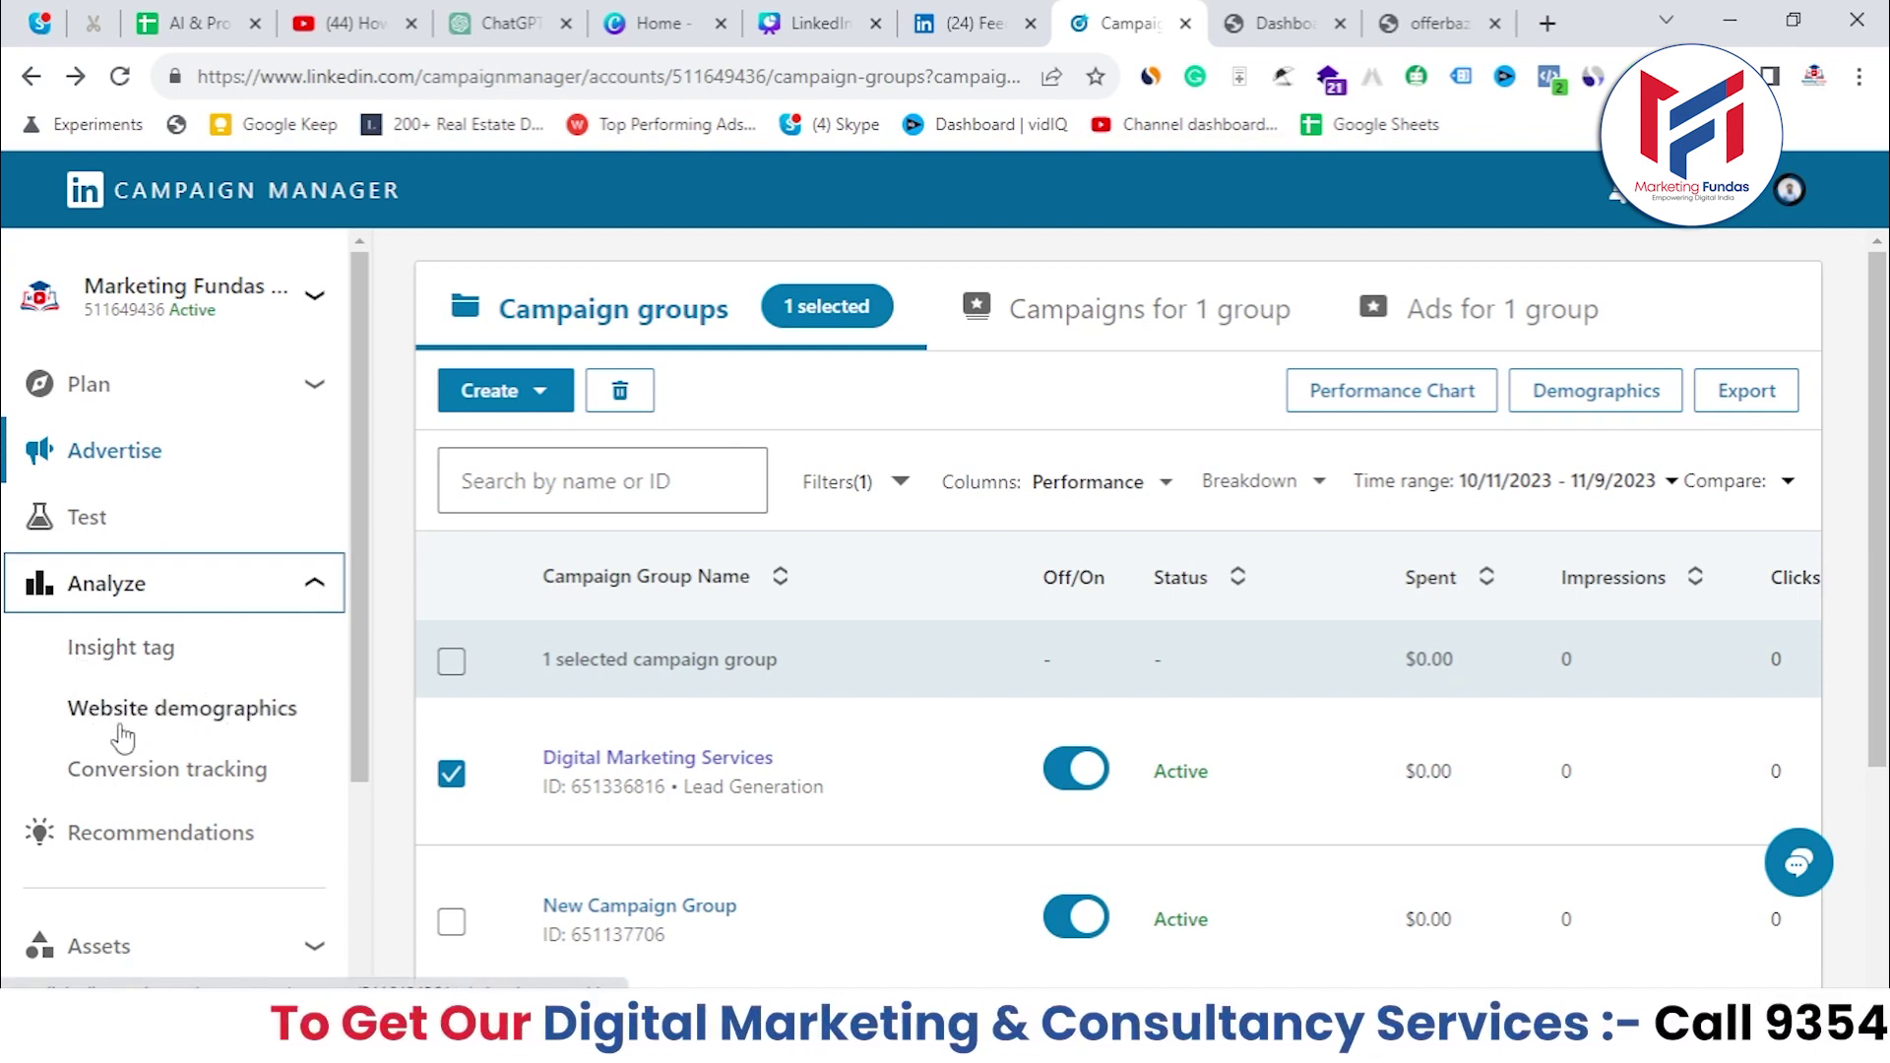
pyautogui.click(108, 661)
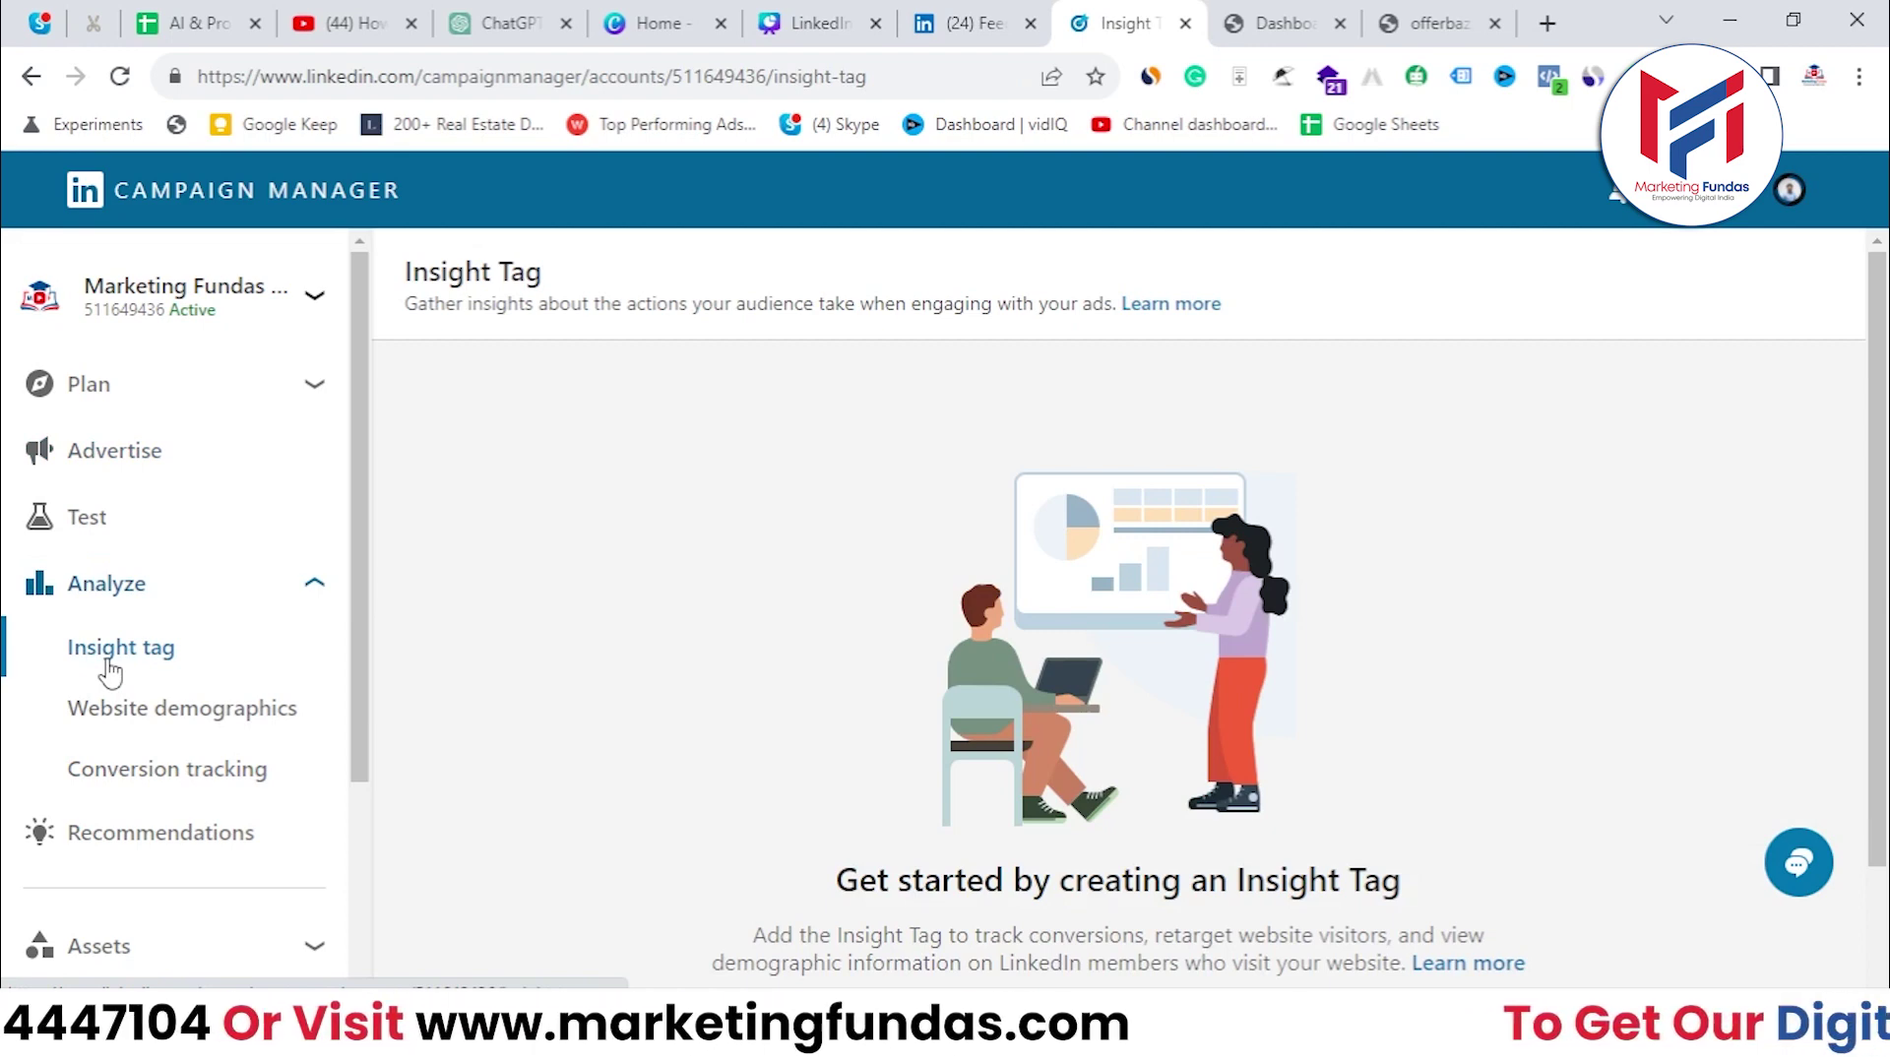
pyautogui.scroll(-2, 633, 768)
pyautogui.moveTo(835, 742); pyautogui.dragTo(1419, 758)
pyautogui.scroll(2, 1418, 760)
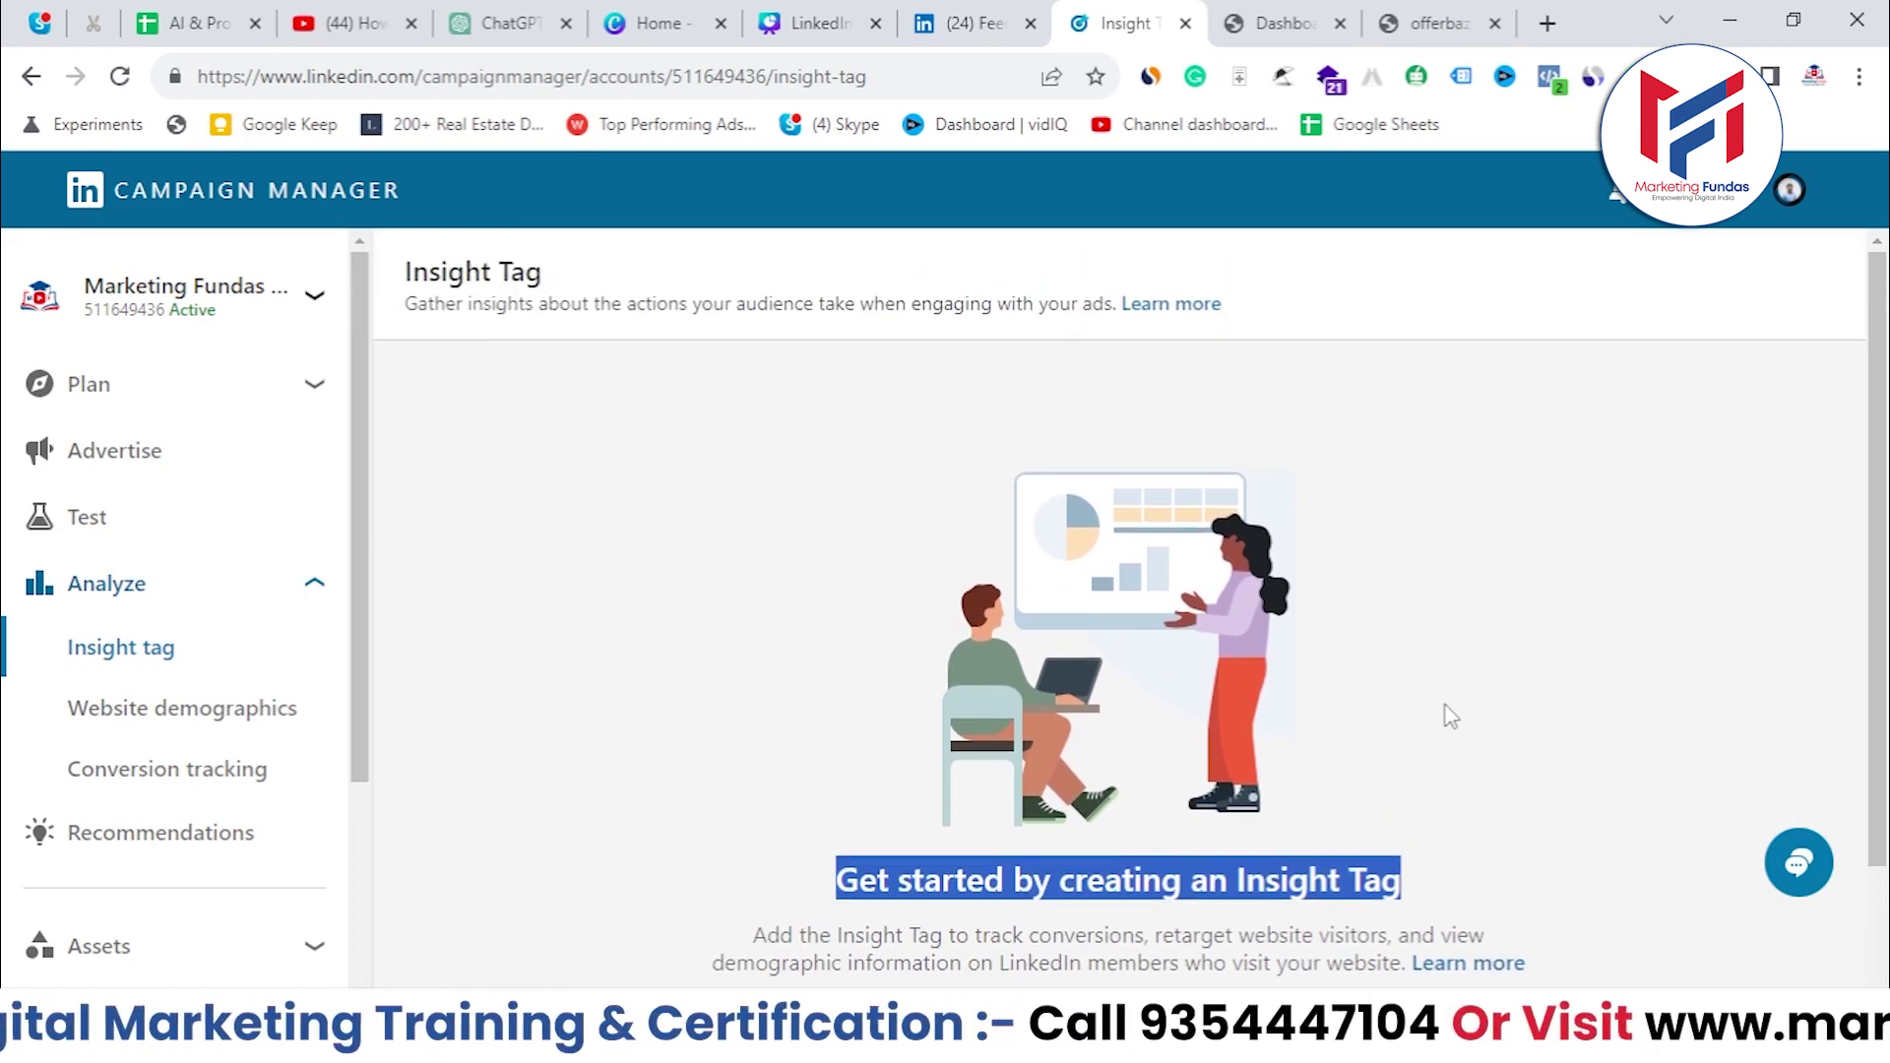
pyautogui.scroll(-2, 1447, 711)
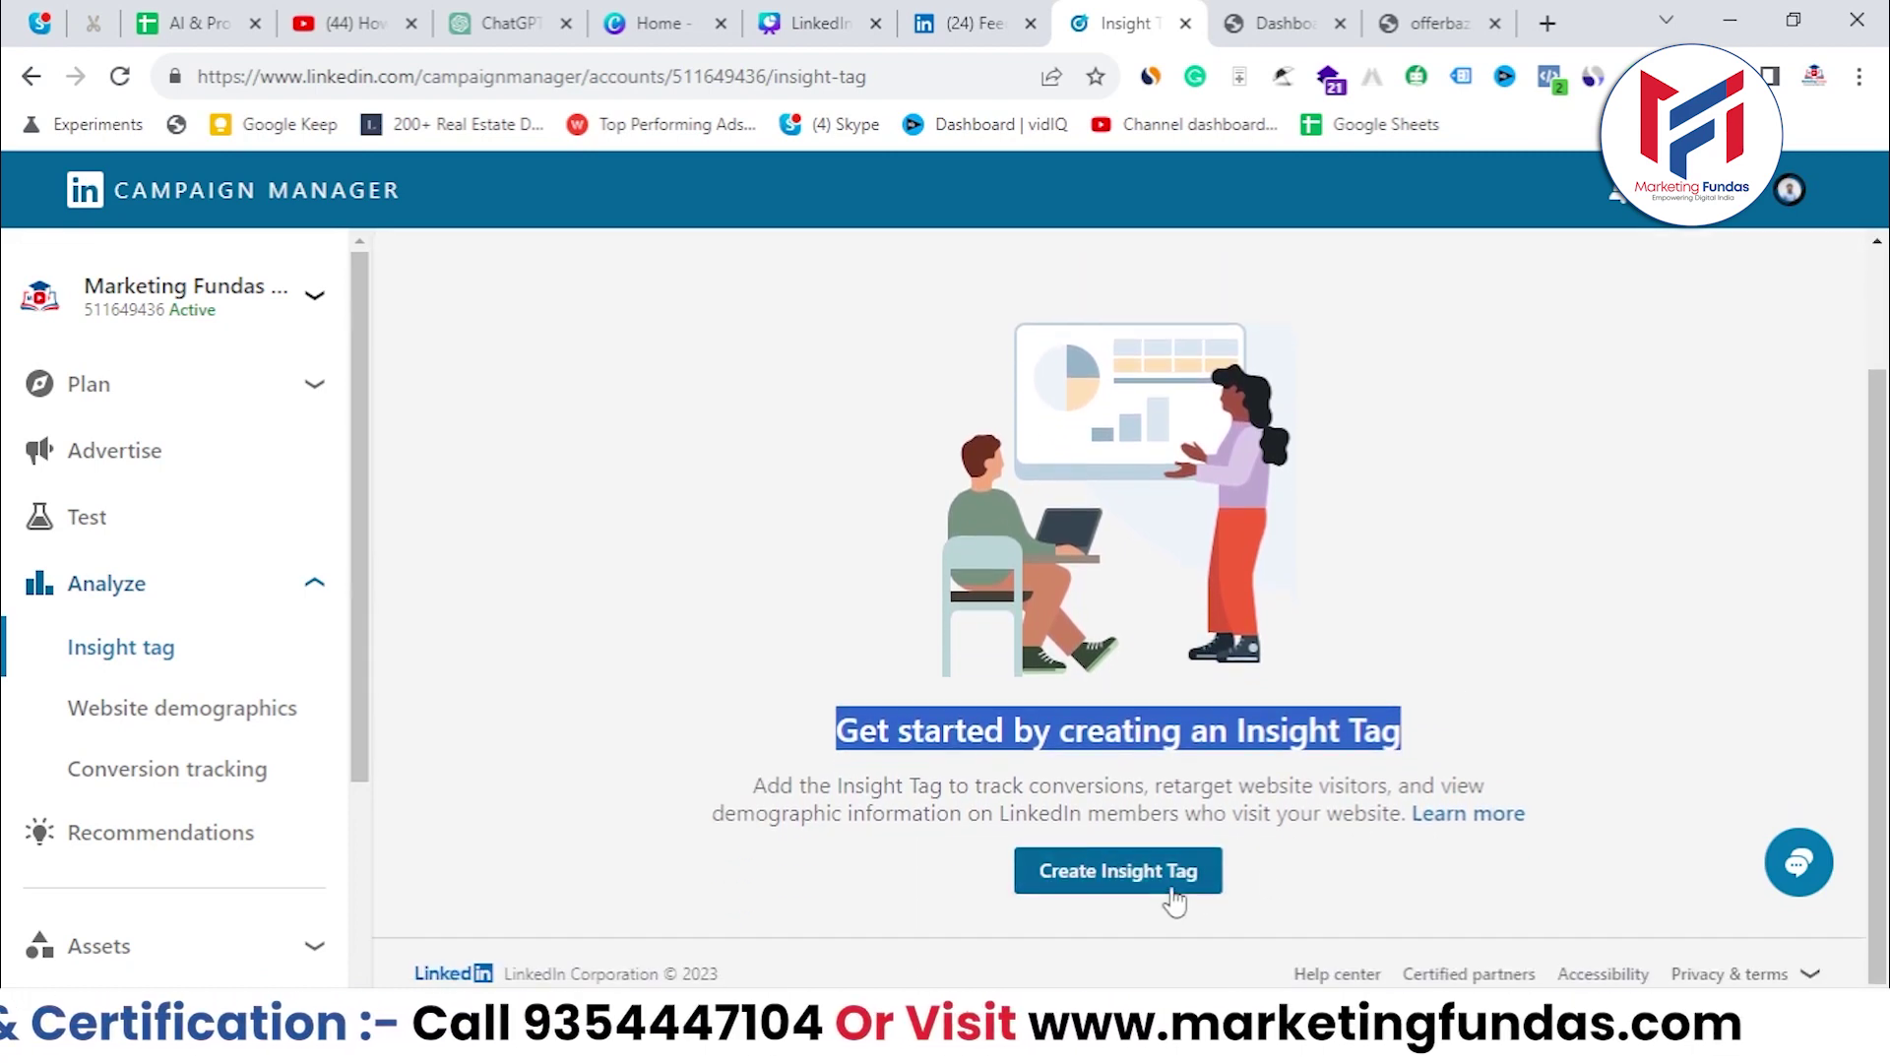
# Create the Insight Tag by agreeing to its agreement, then expand the send-to-developer option.
pyautogui.click(1104, 876)
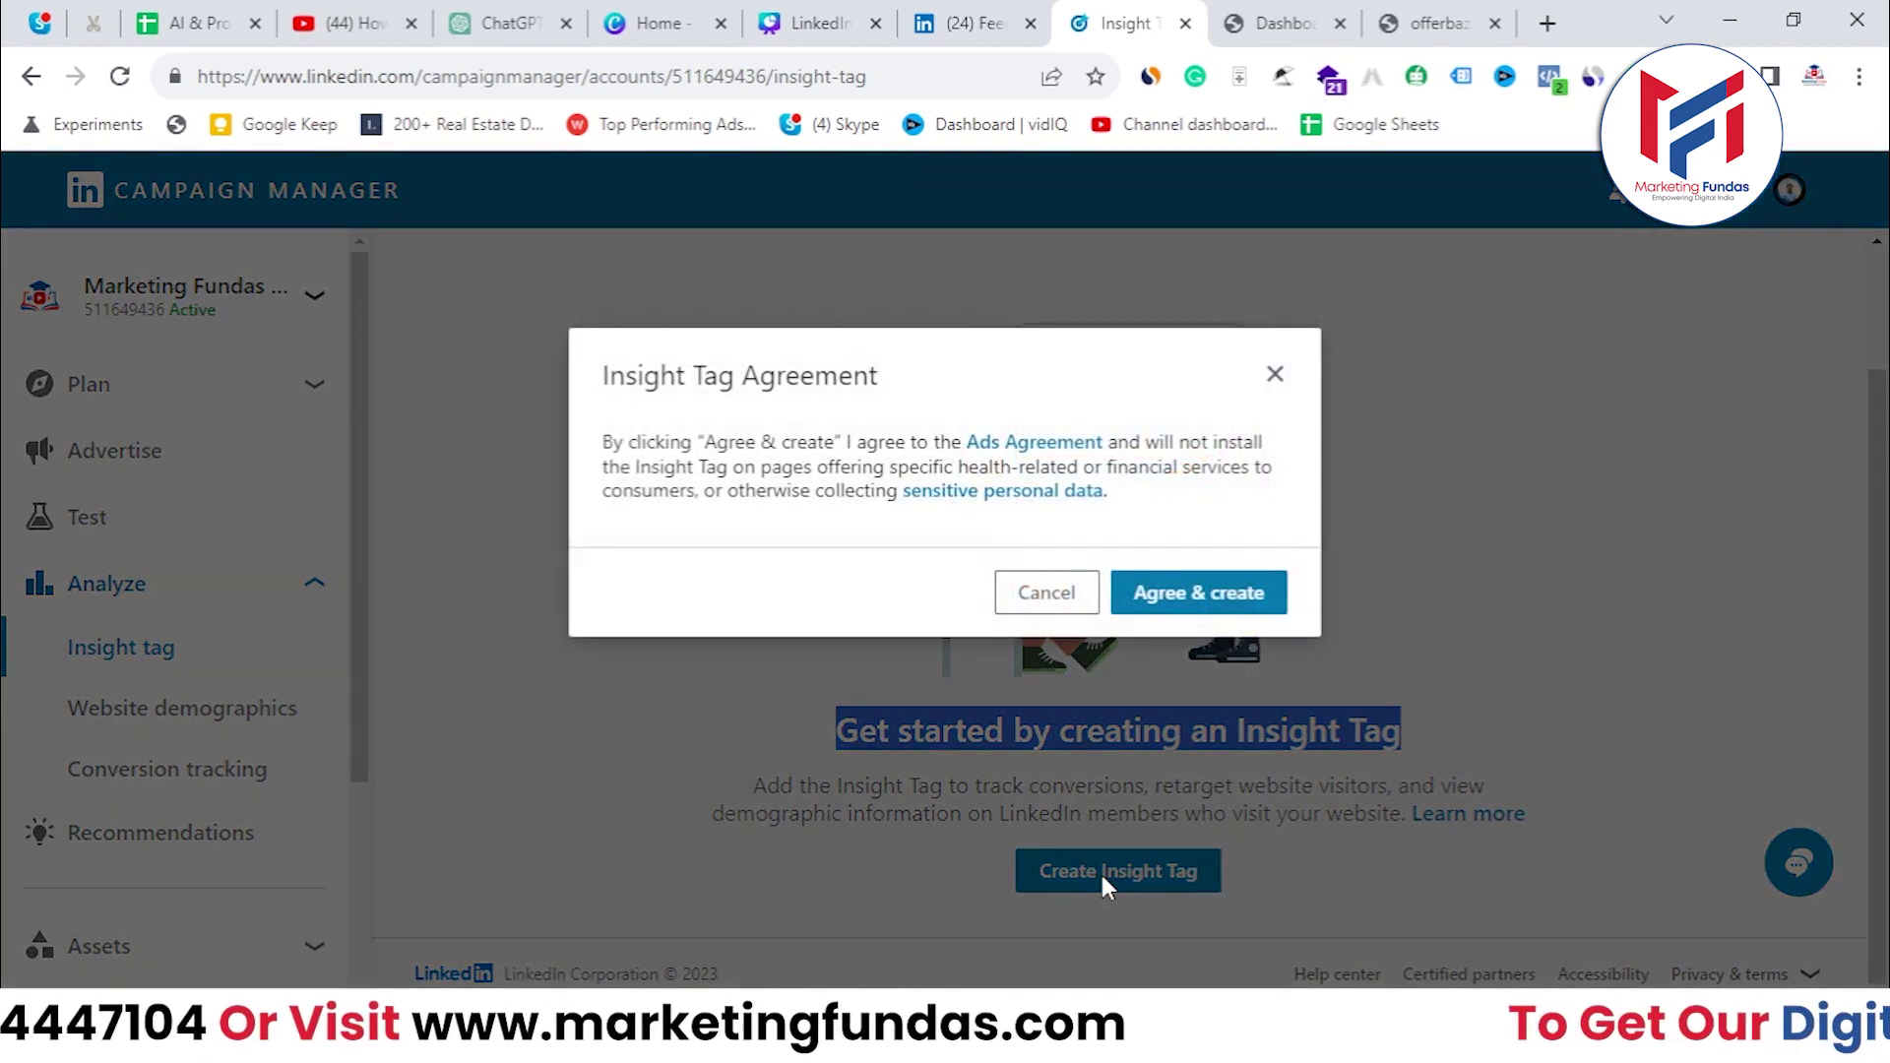
pyautogui.click(1197, 593)
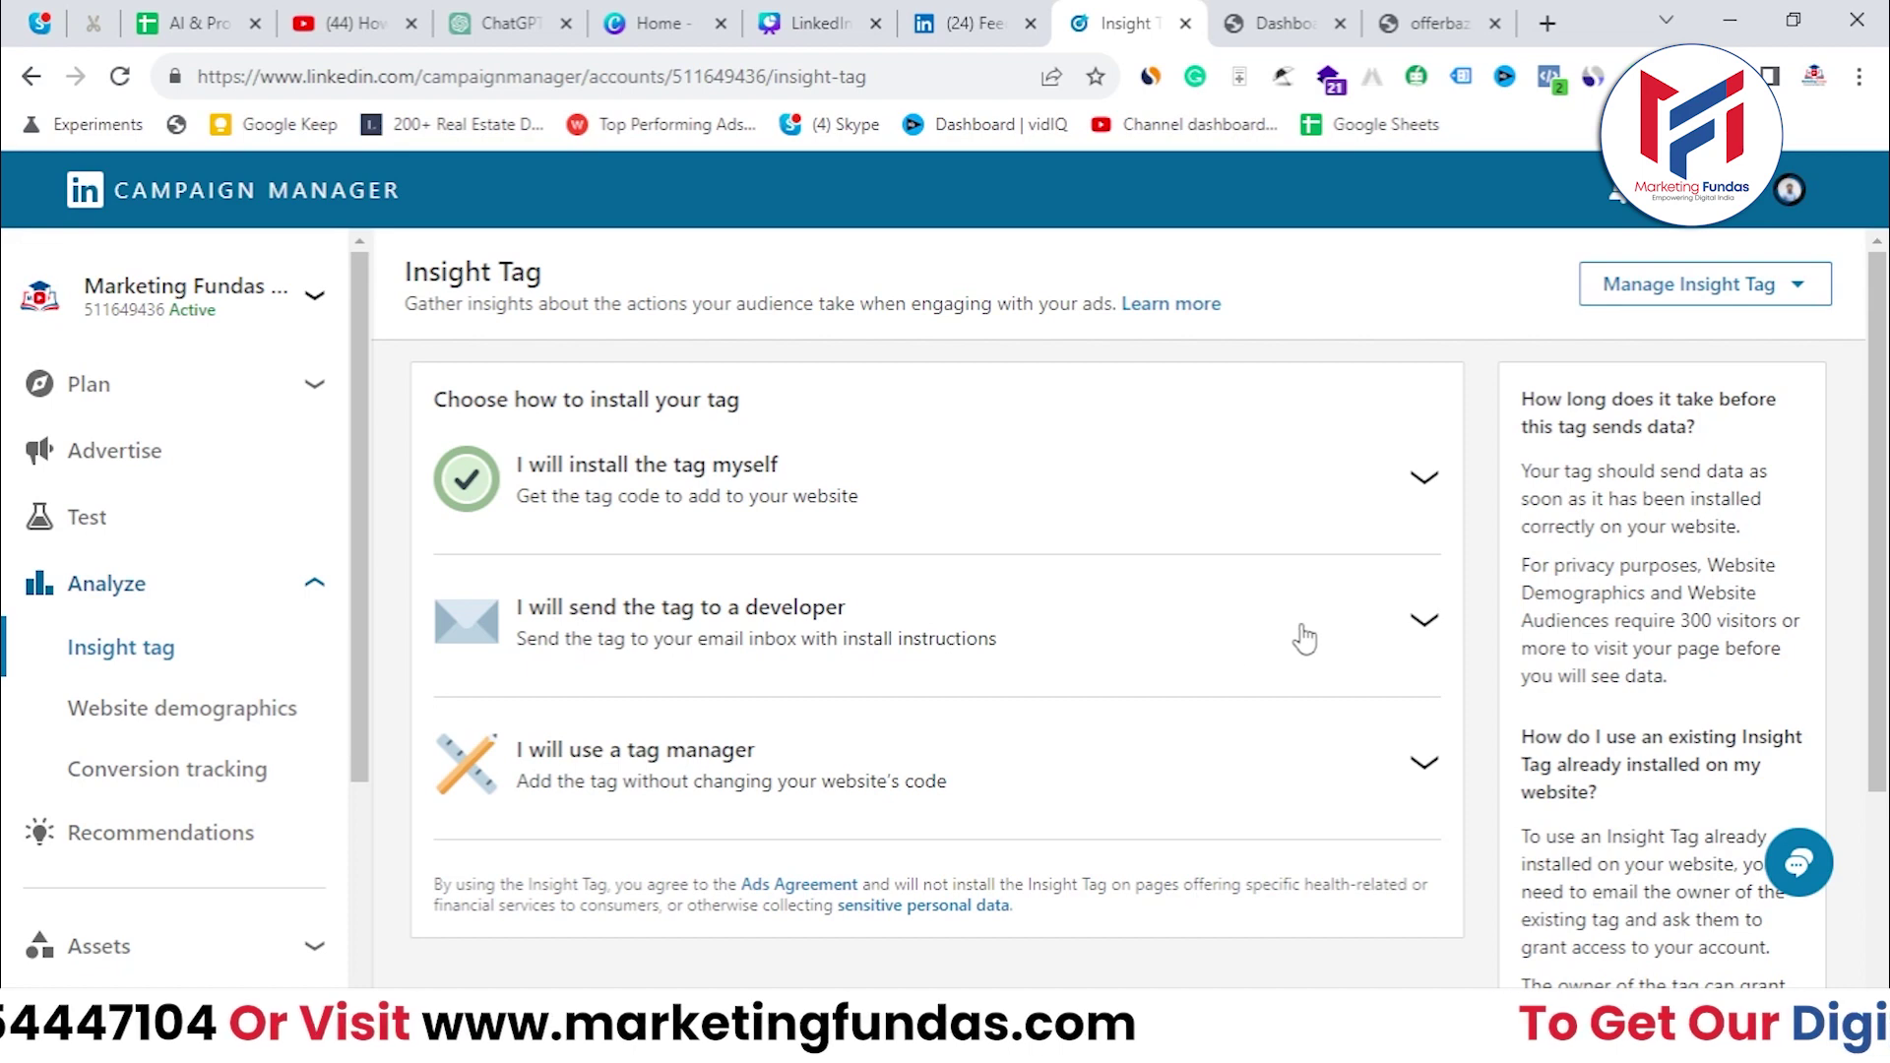
pyautogui.click(1424, 634)
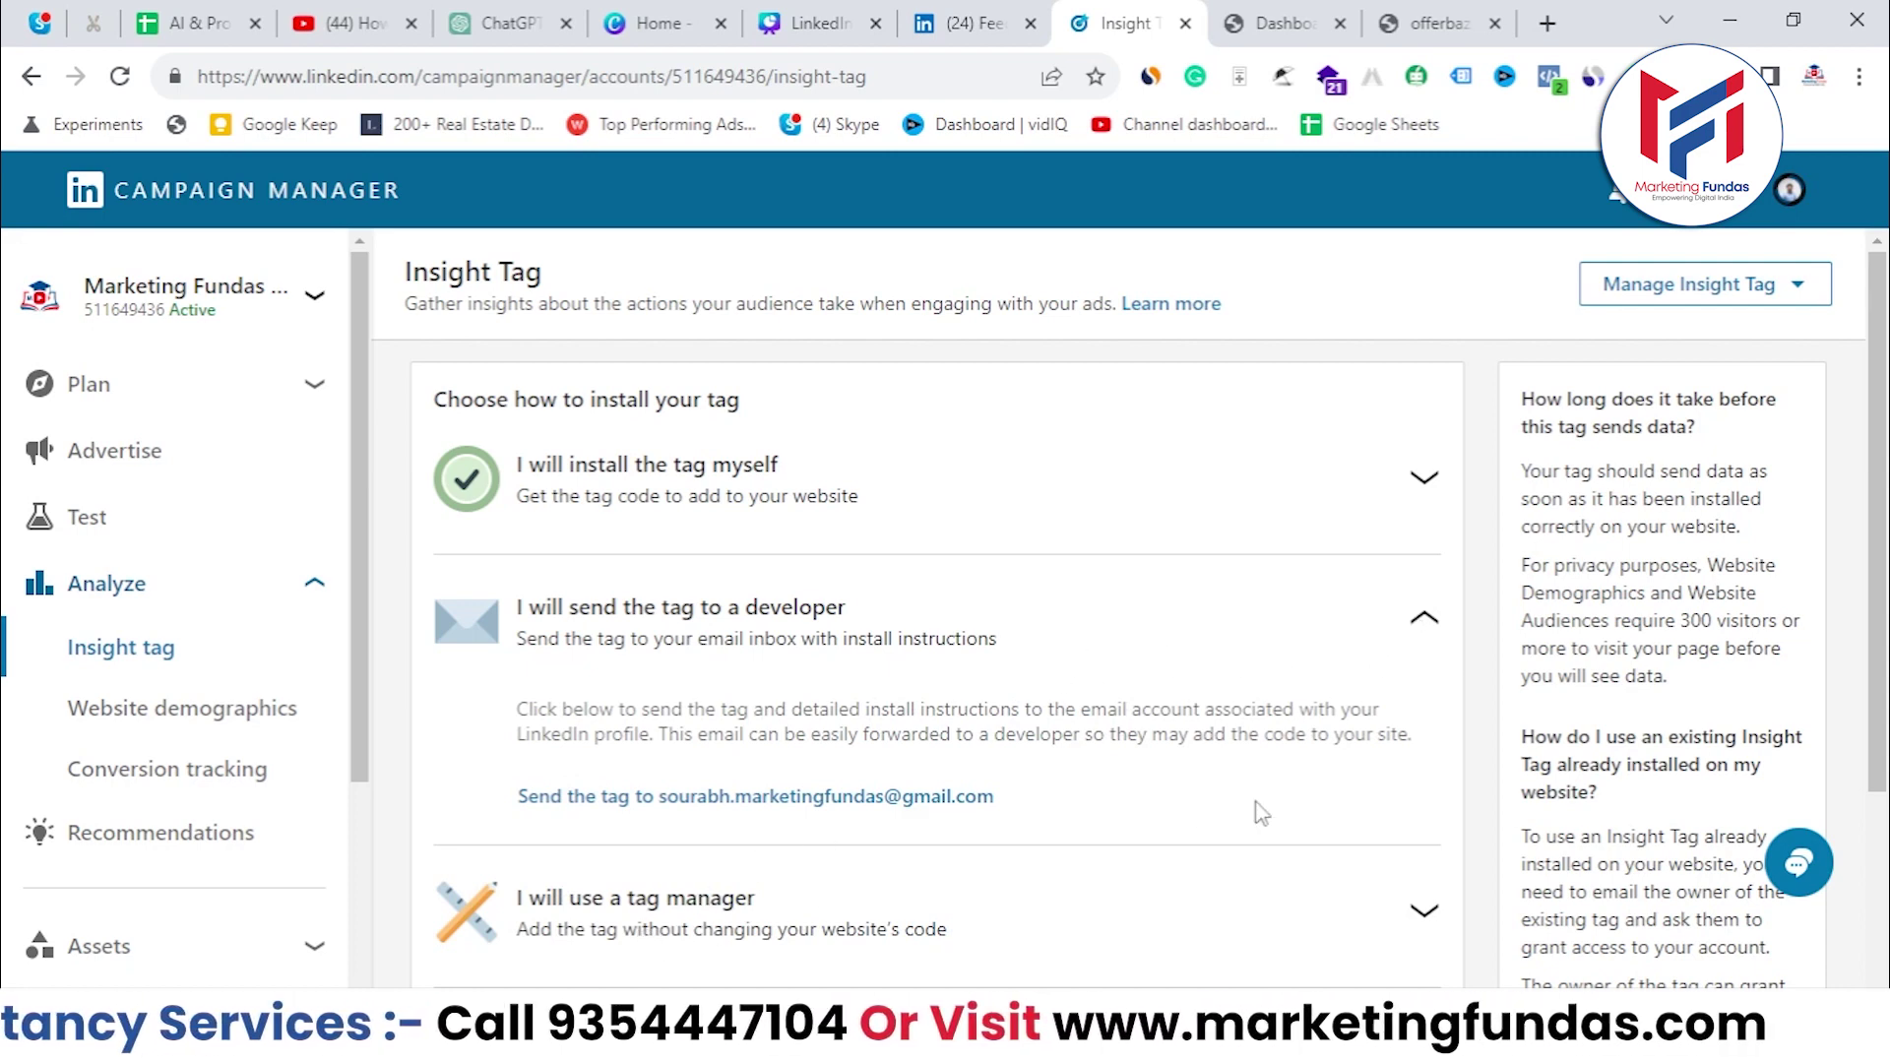
pyautogui.click(1424, 617)
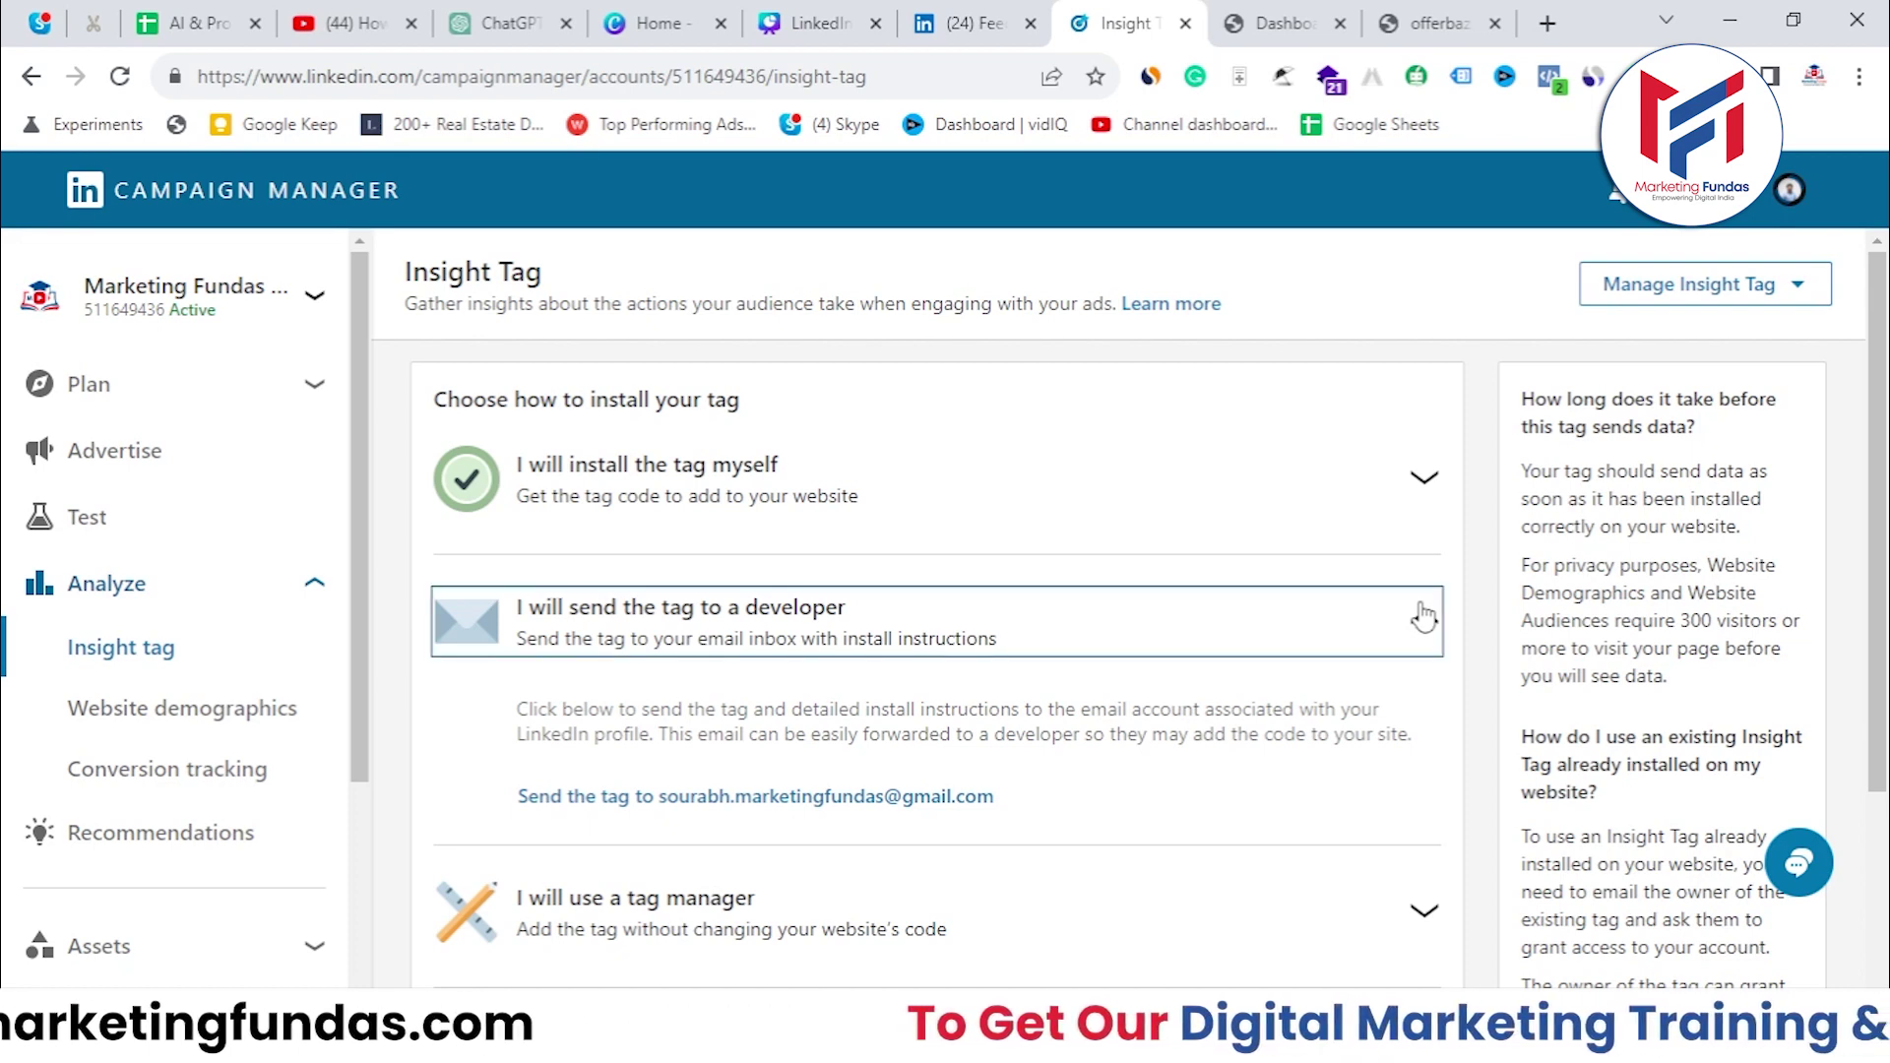
pyautogui.scroll(-3, 1851, 650)
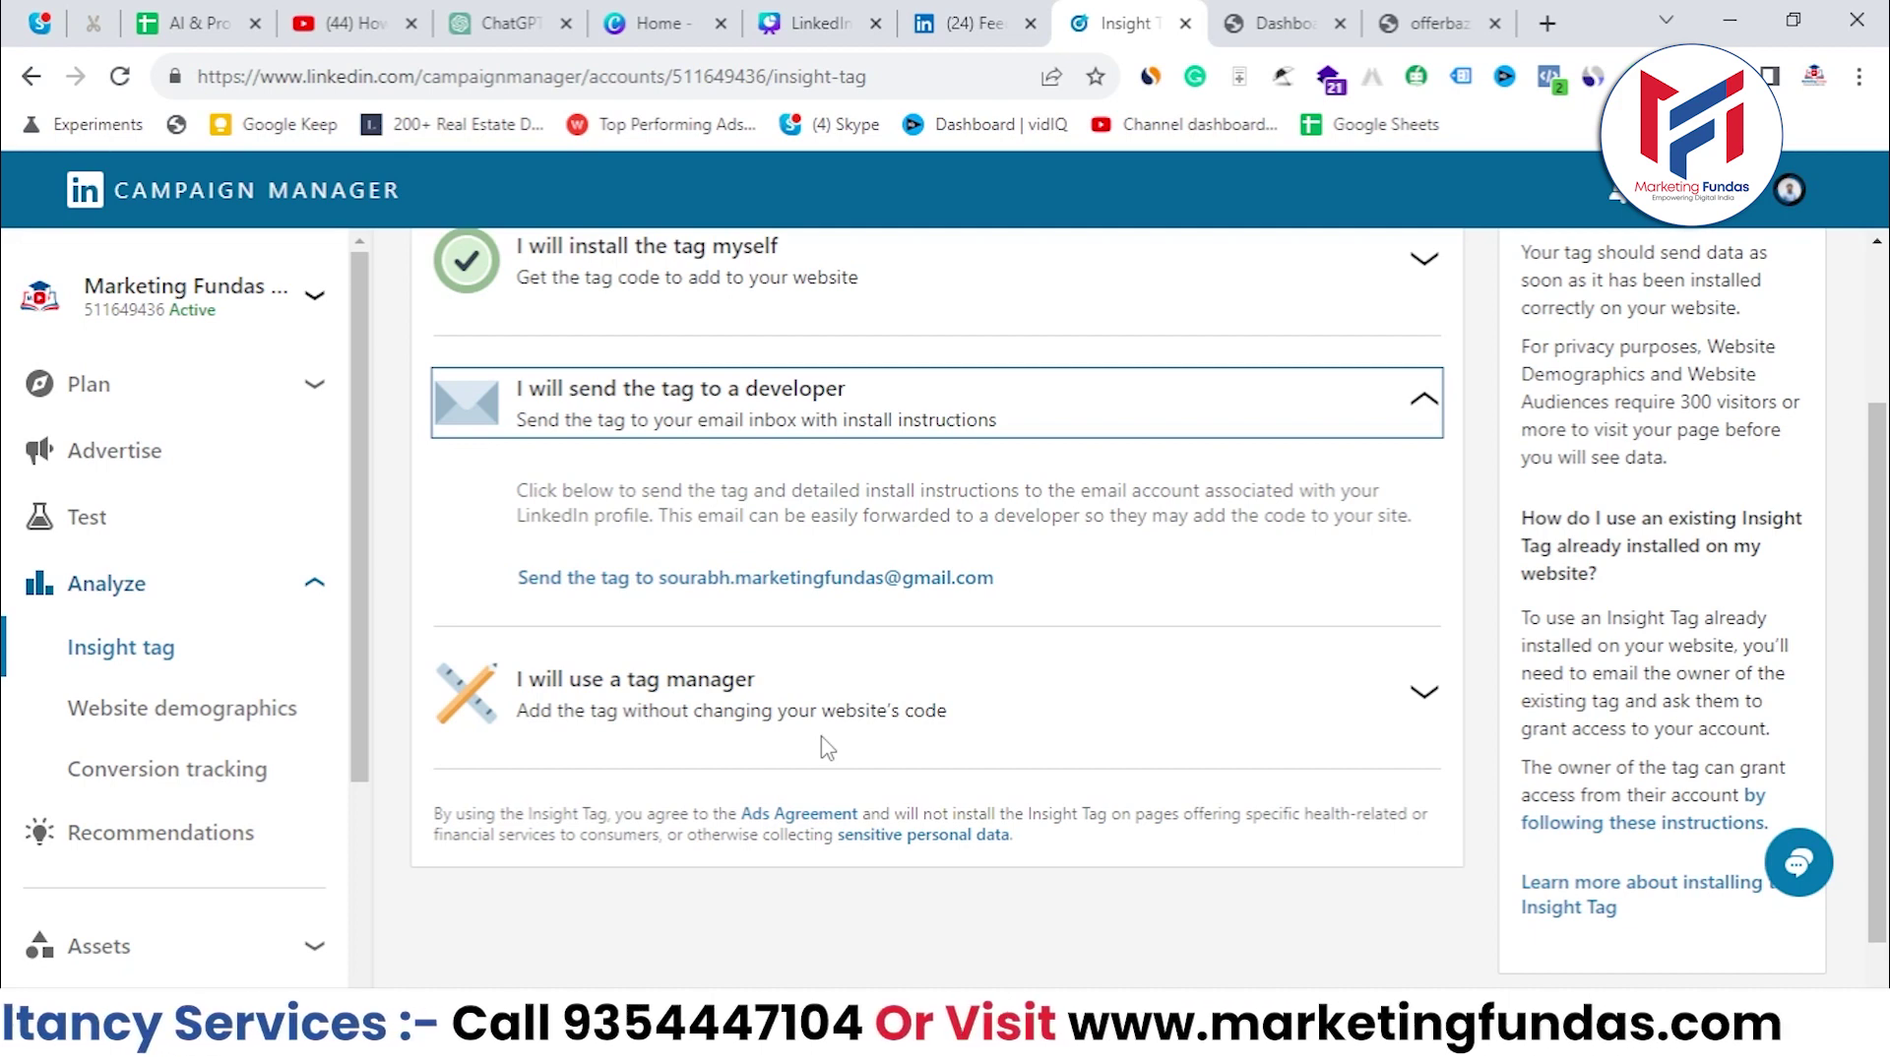
pyautogui.scroll(1, 827, 748)
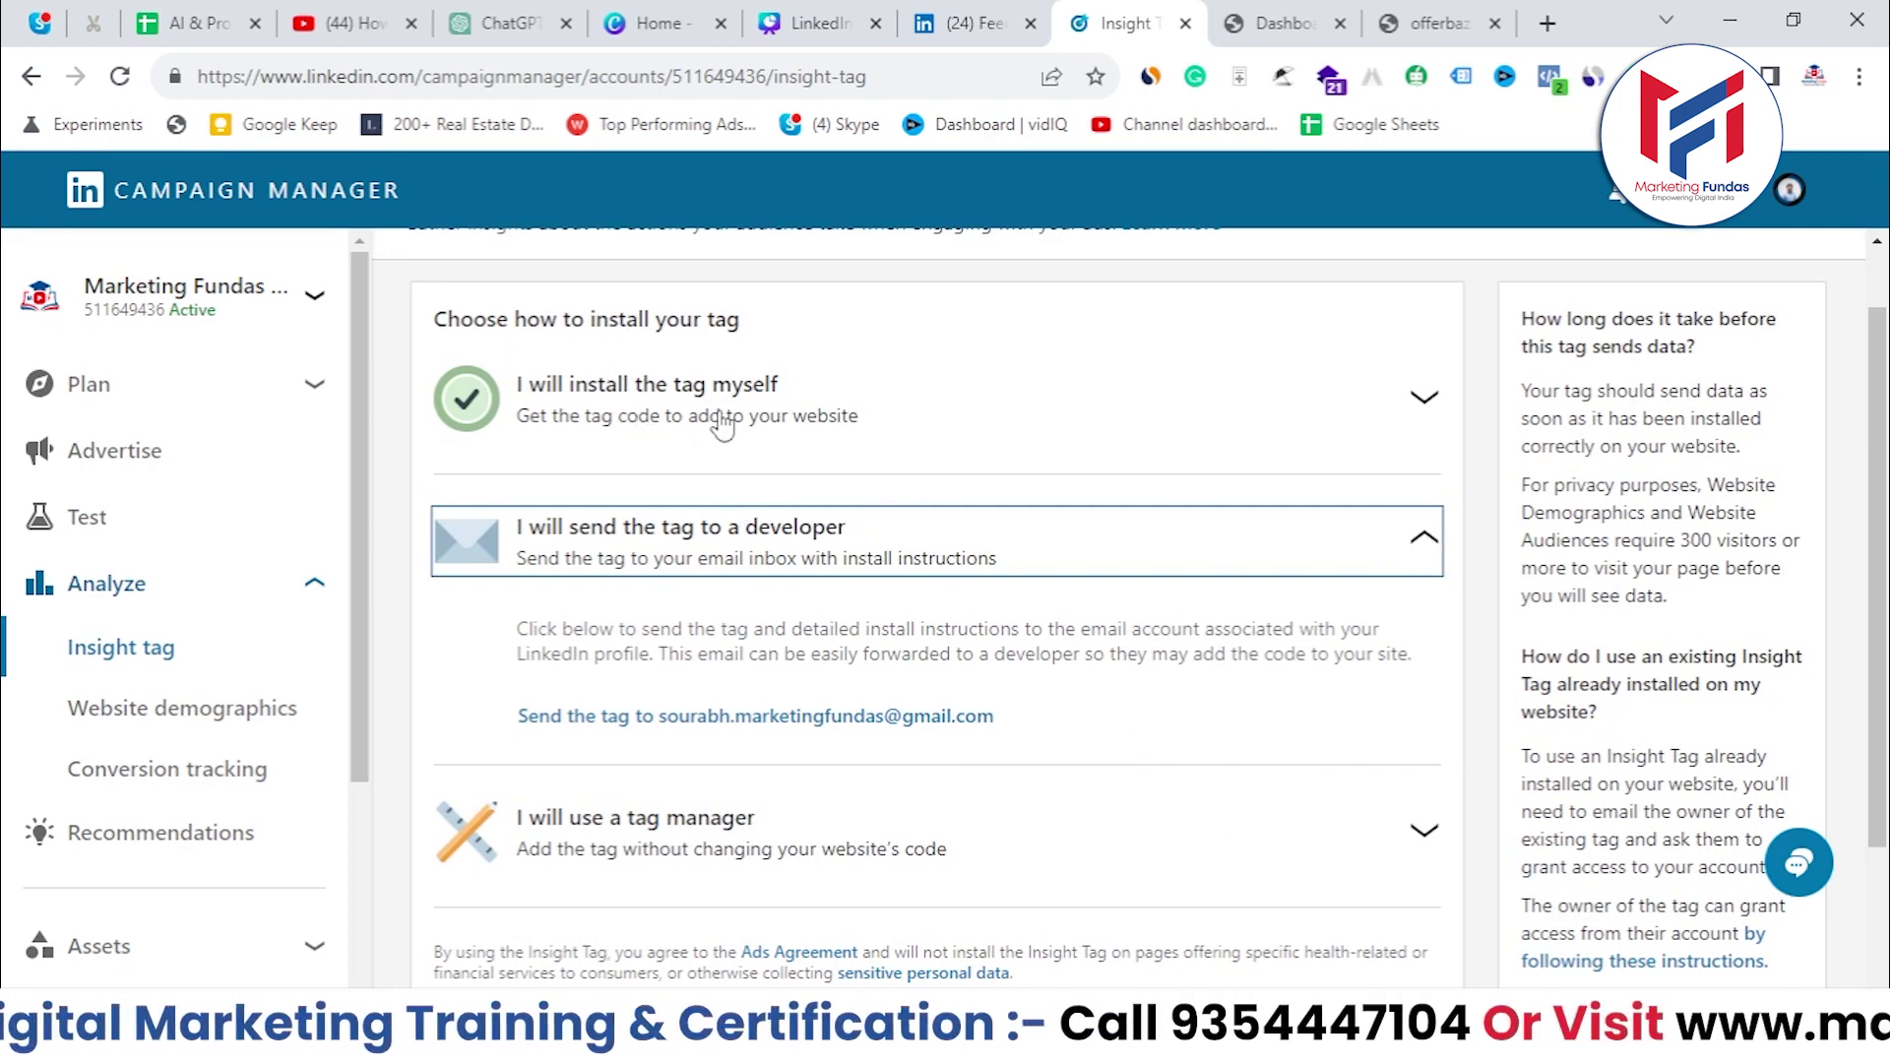
# Reveal the 'I will install the tag myself' code and copy it, noting the global footer instruction.
pyautogui.click(922, 409)
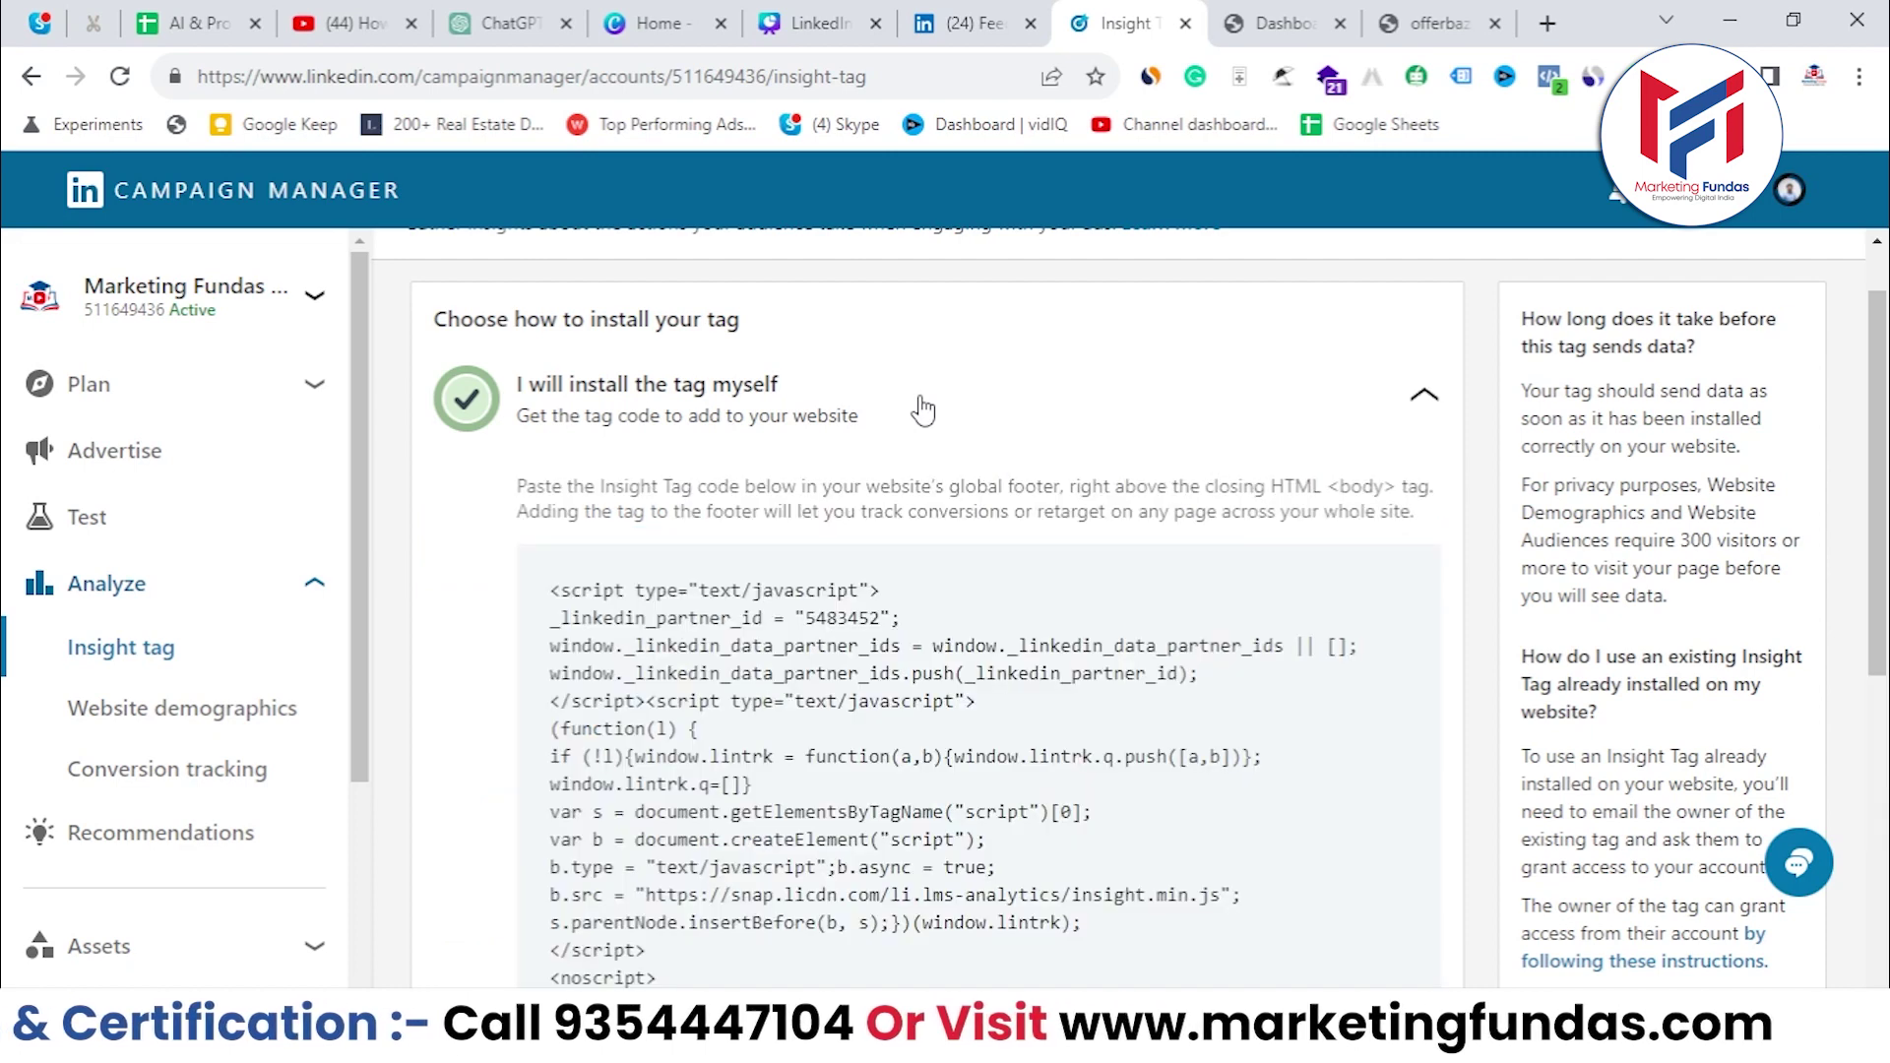
pyautogui.scroll(-1, 921, 409)
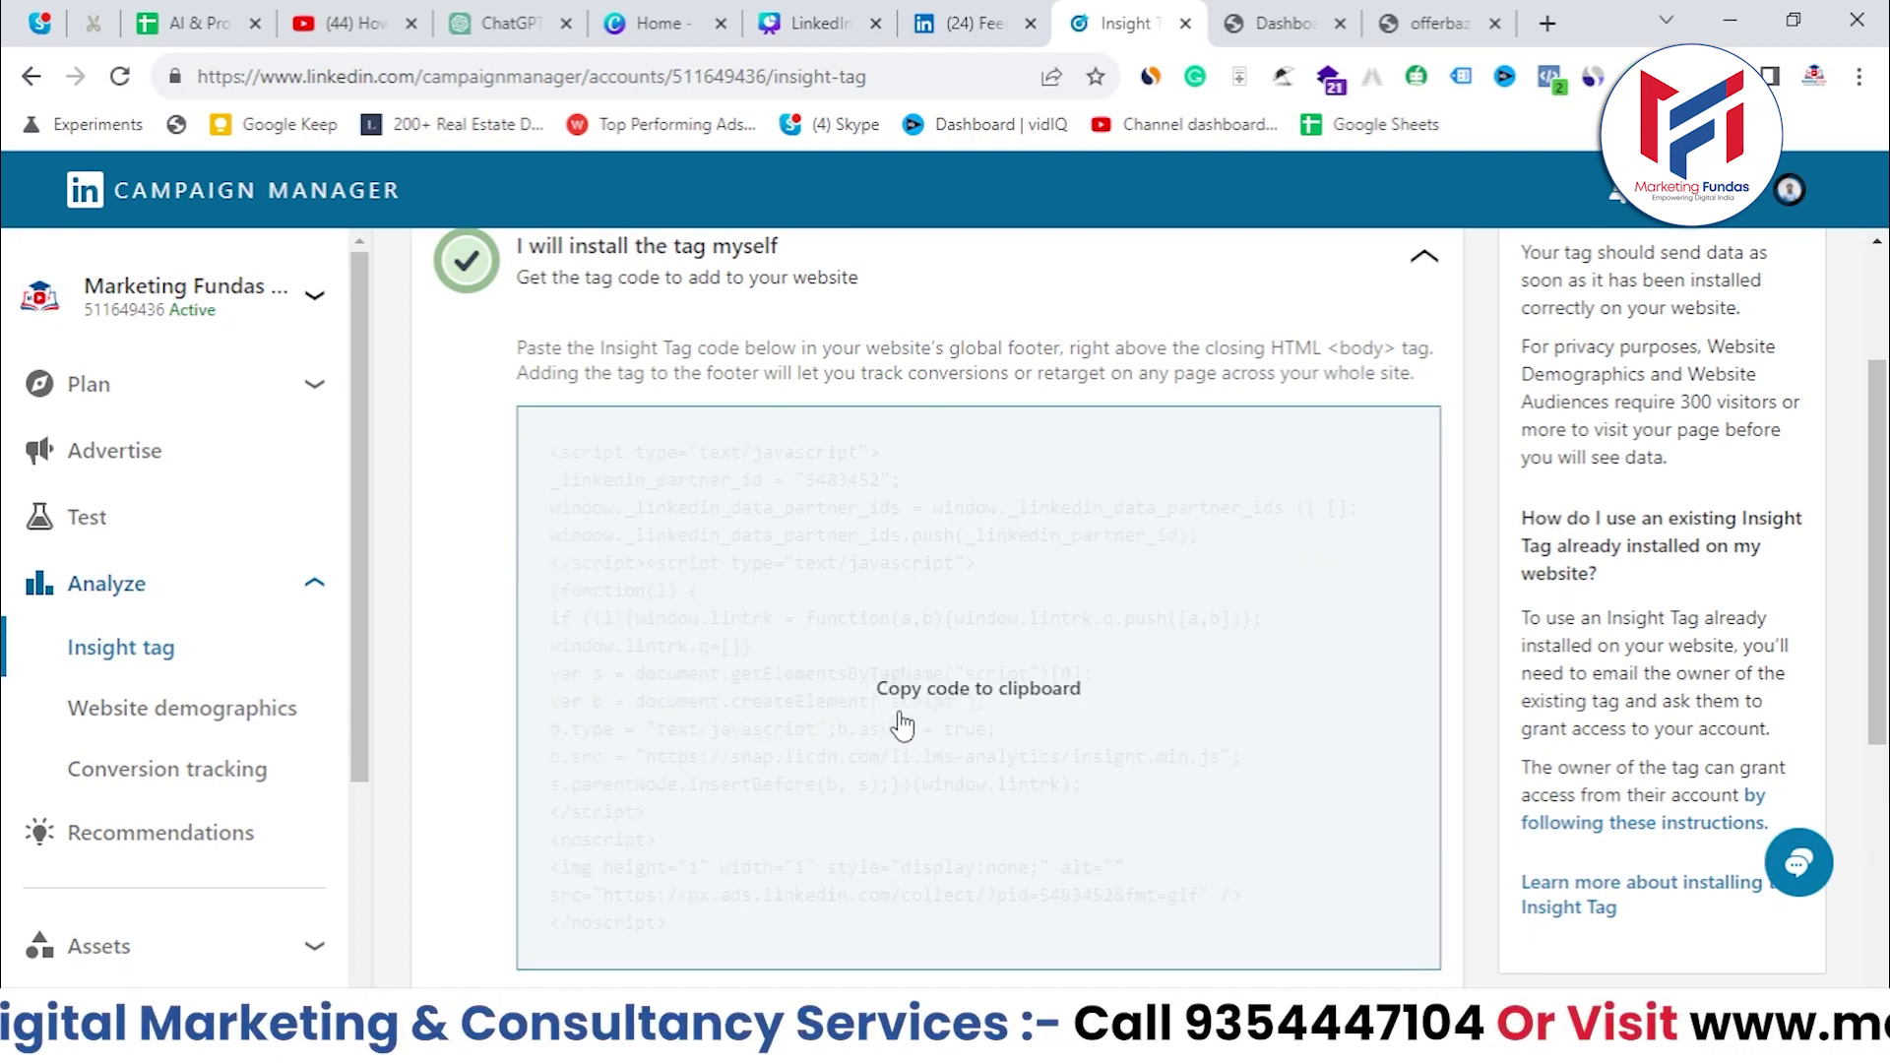
pyautogui.click(974, 701)
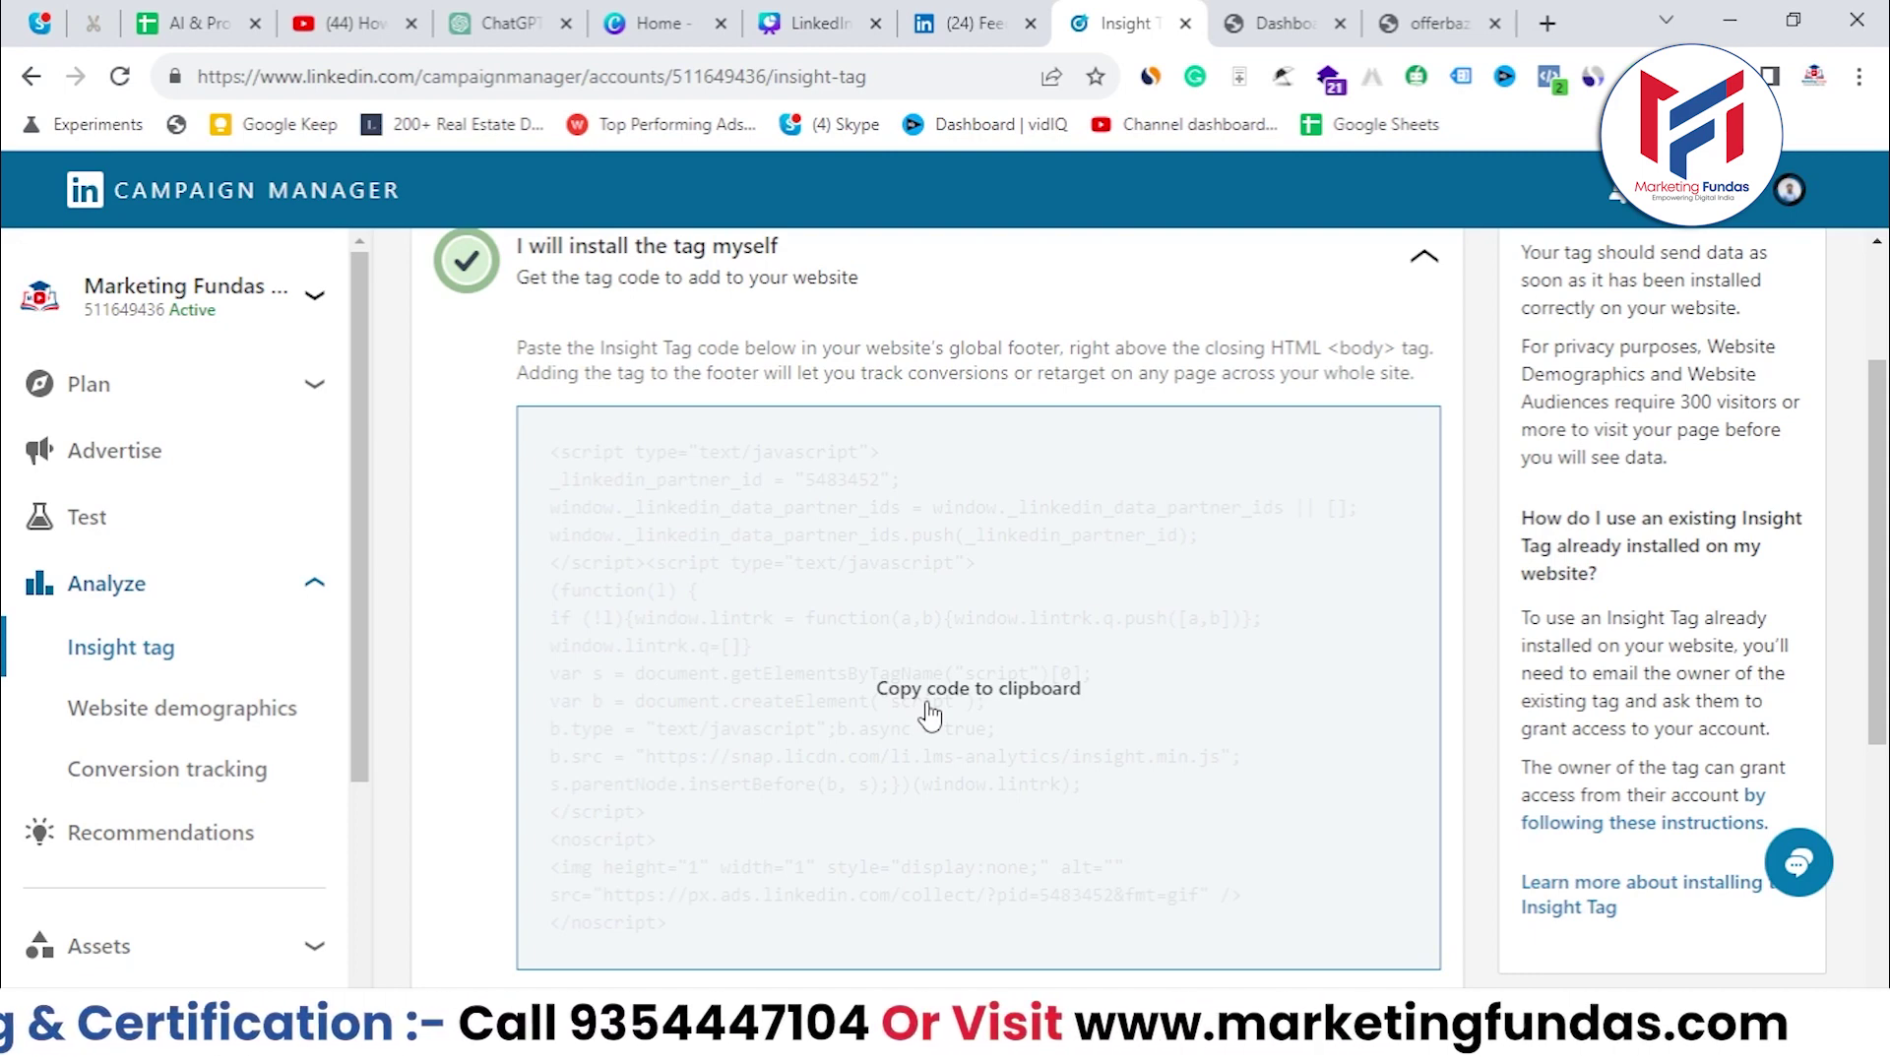
pyautogui.moveTo(518, 348); pyautogui.dragTo(1061, 354)
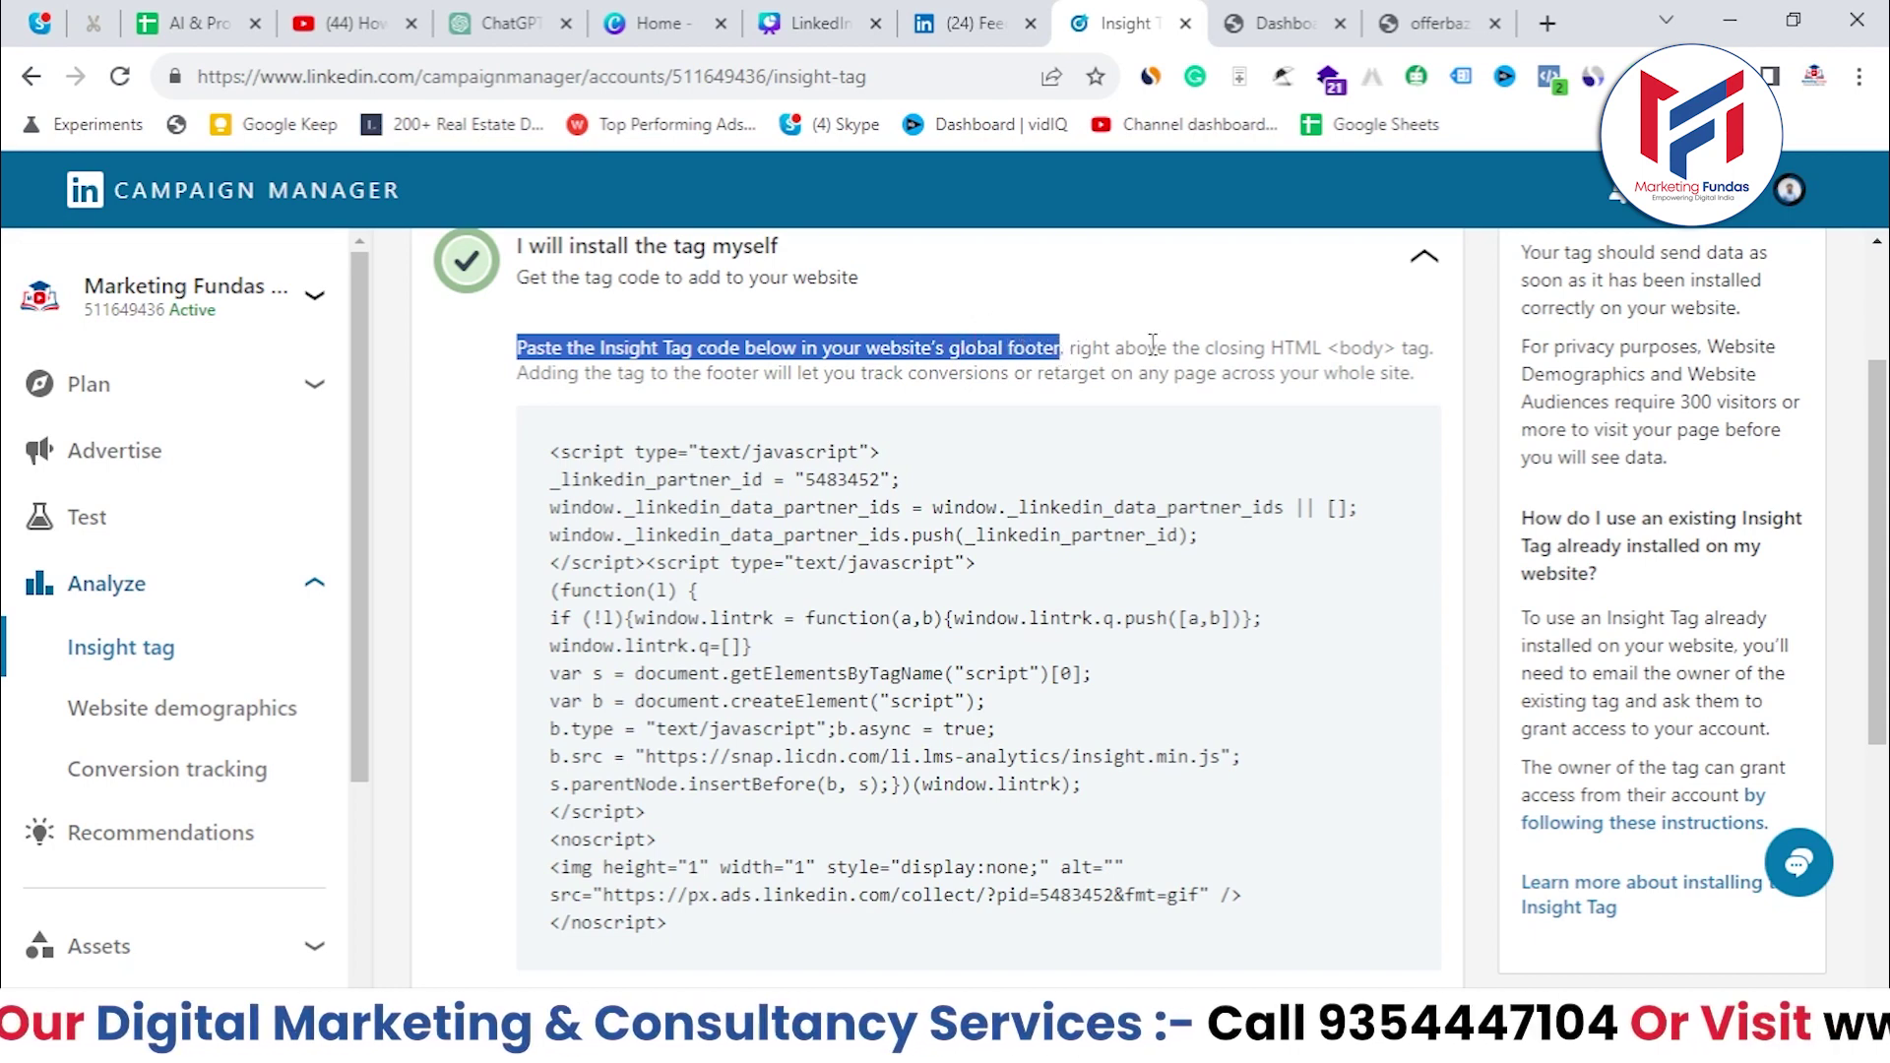
pyautogui.moveTo(987, 516)
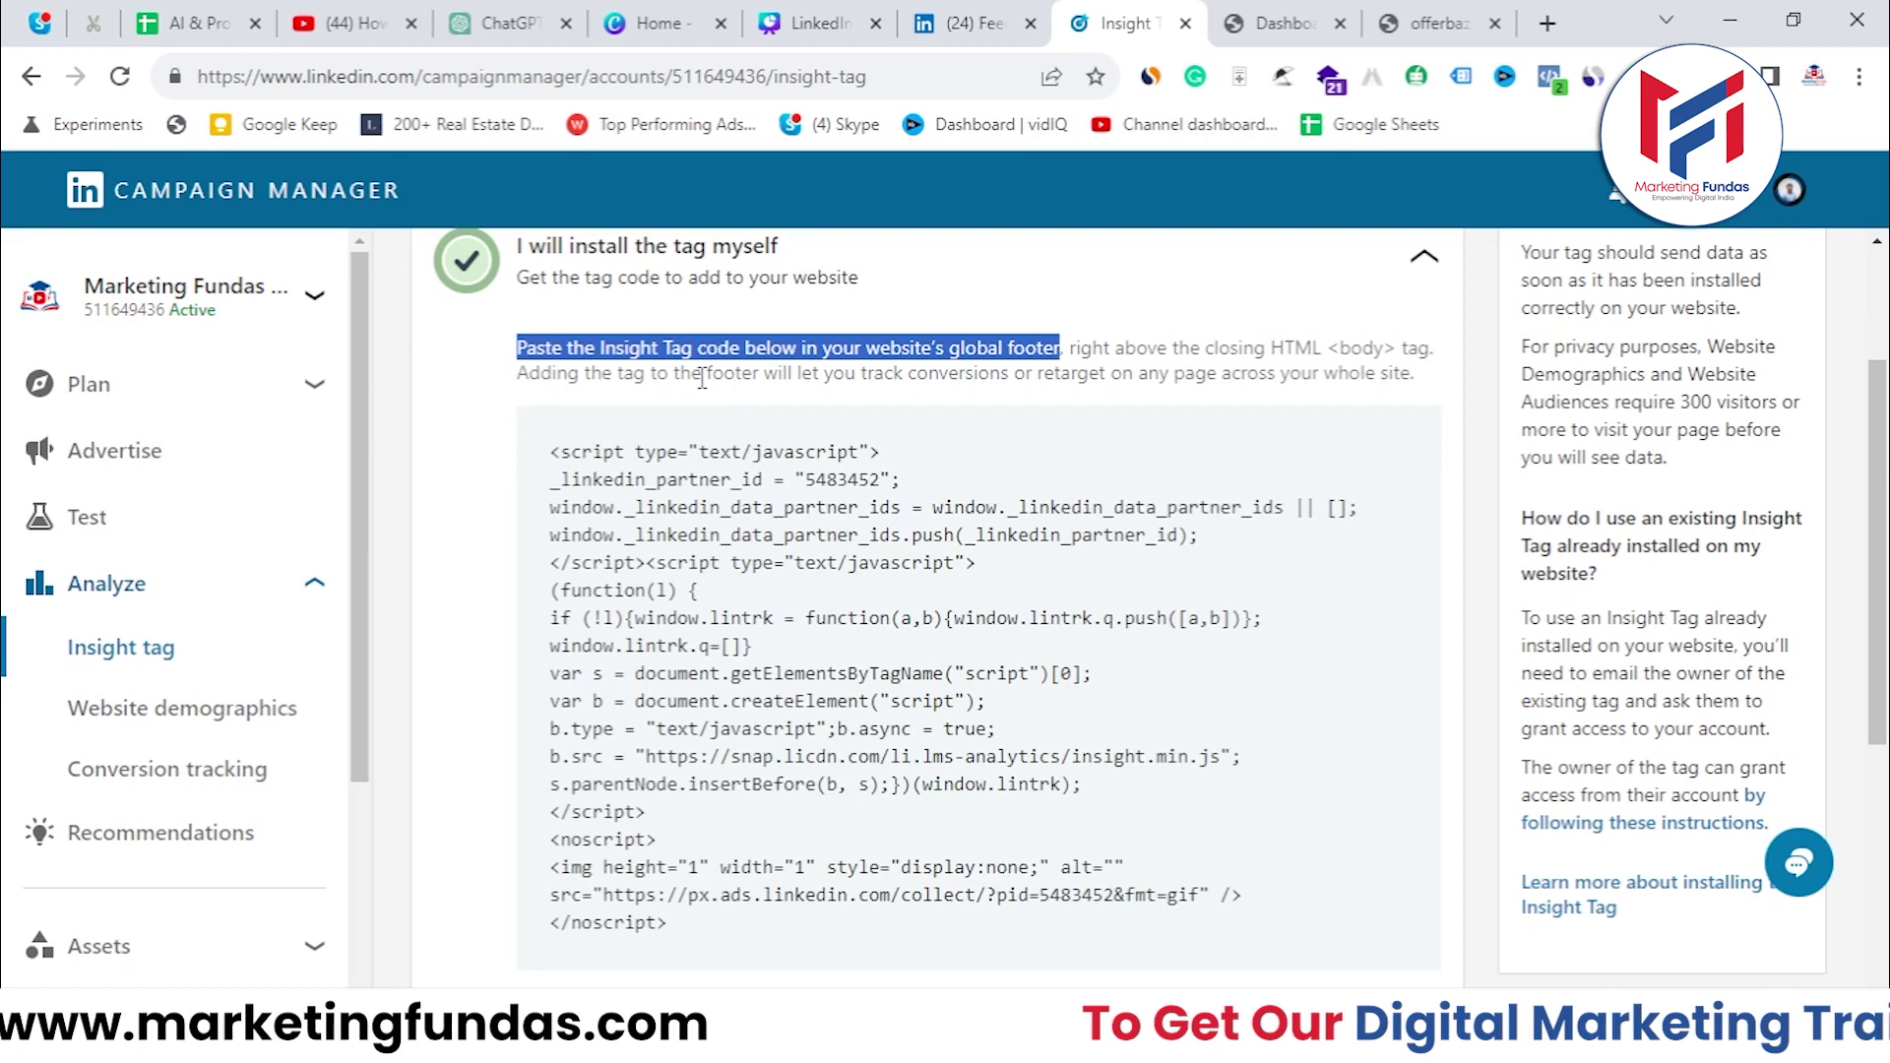
pyautogui.moveTo(707, 375); pyautogui.dragTo(782, 374)
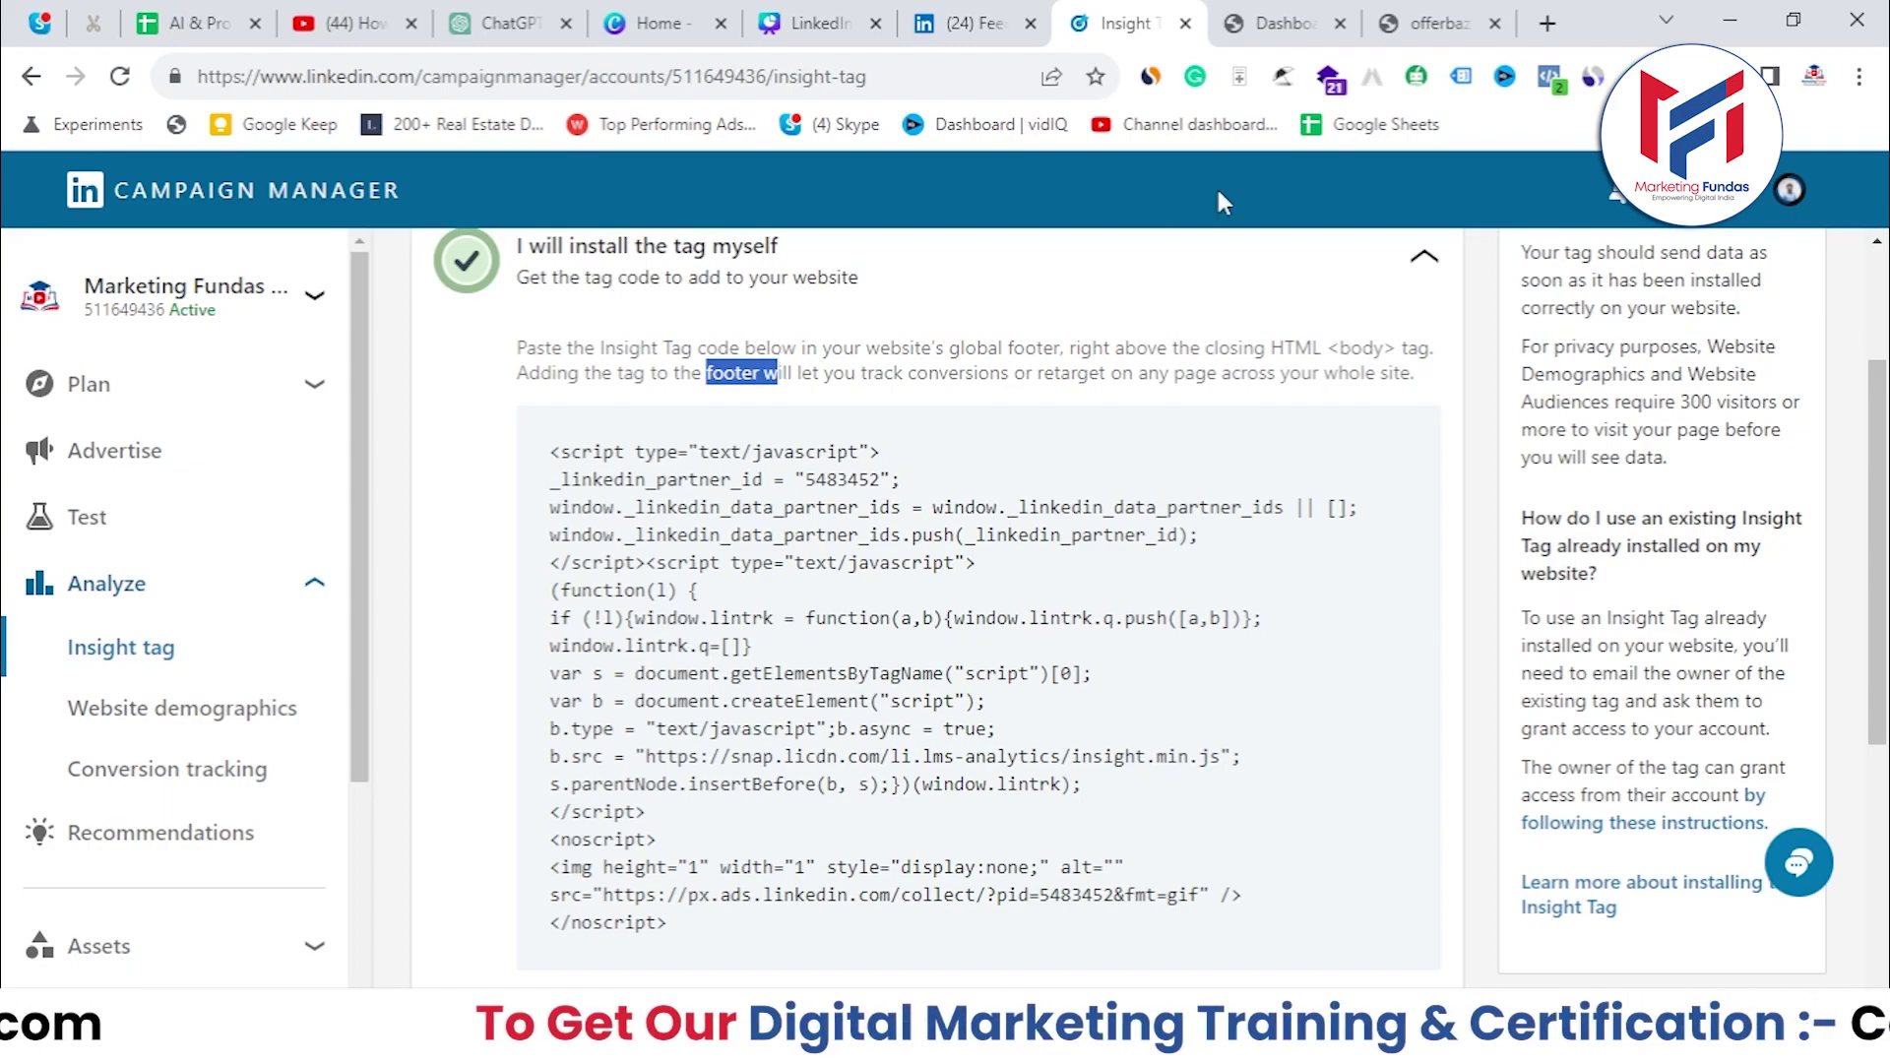
# Switch from Campaign Manager to the offerbazaar.store website tab.
pyautogui.click(1387, 15)
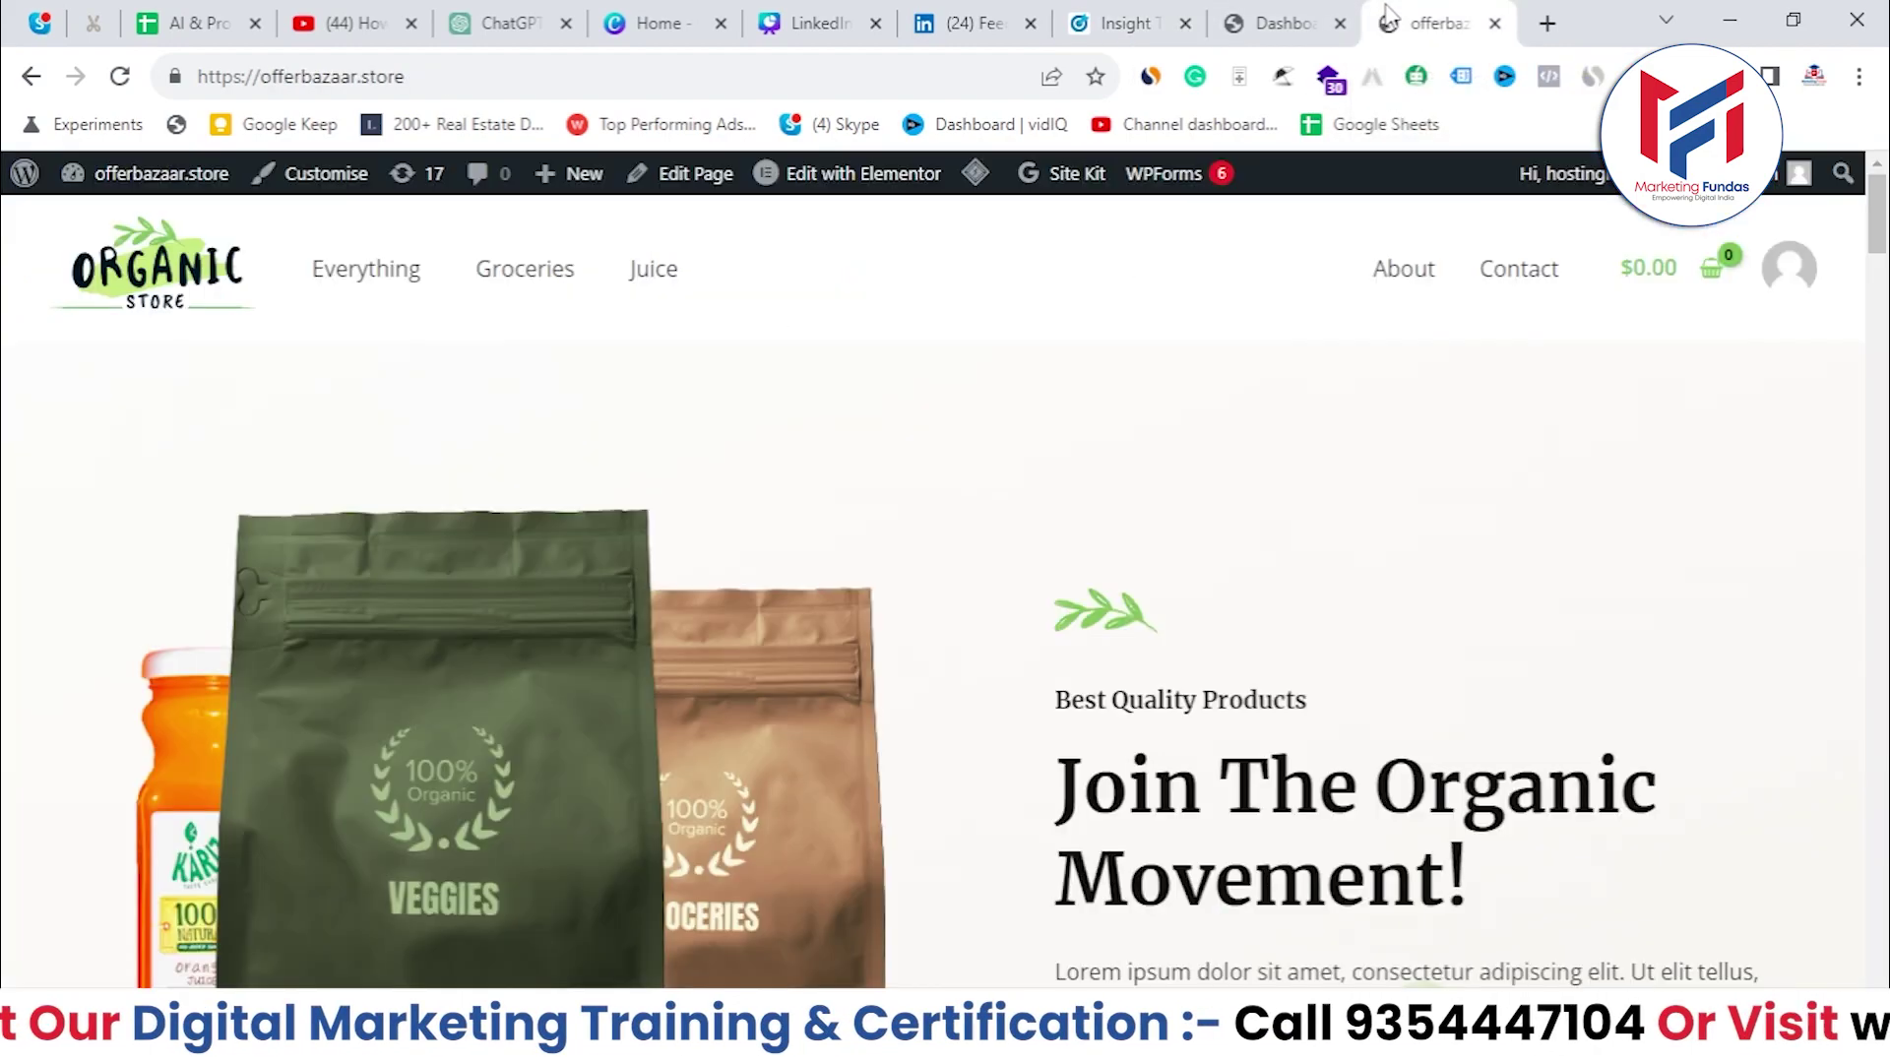
pyautogui.click(1882, 315)
pyautogui.moveTo(1882, 315); pyautogui.dragTo(1822, 233)
pyautogui.scroll(1, 1822, 234)
pyautogui.moveTo(404, 76); pyautogui.dragTo(218, 89)
pyautogui.scroll(2, 320, 489)
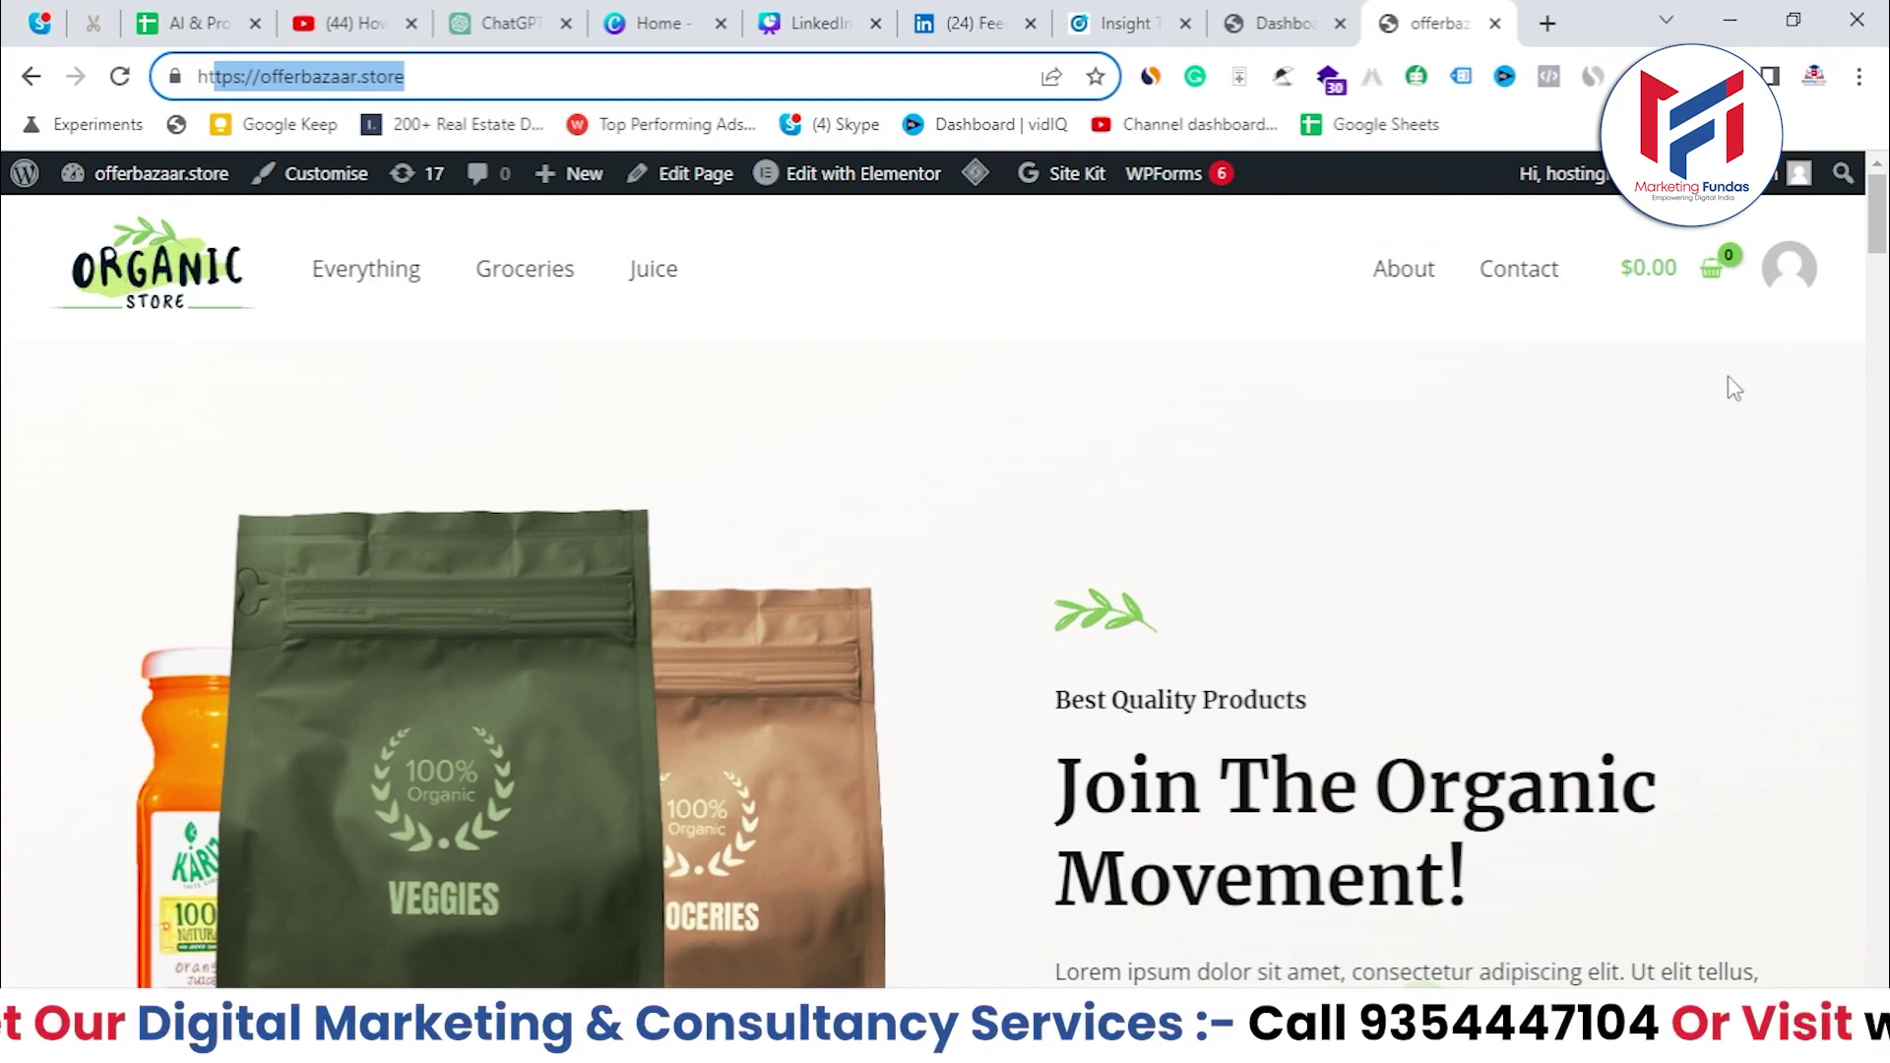
pyautogui.moveTo(1878, 212)
pyautogui.mouseDown()
pyautogui.moveTo(1878, 295)
pyautogui.moveTo(1882, 211)
pyautogui.mouseUp()
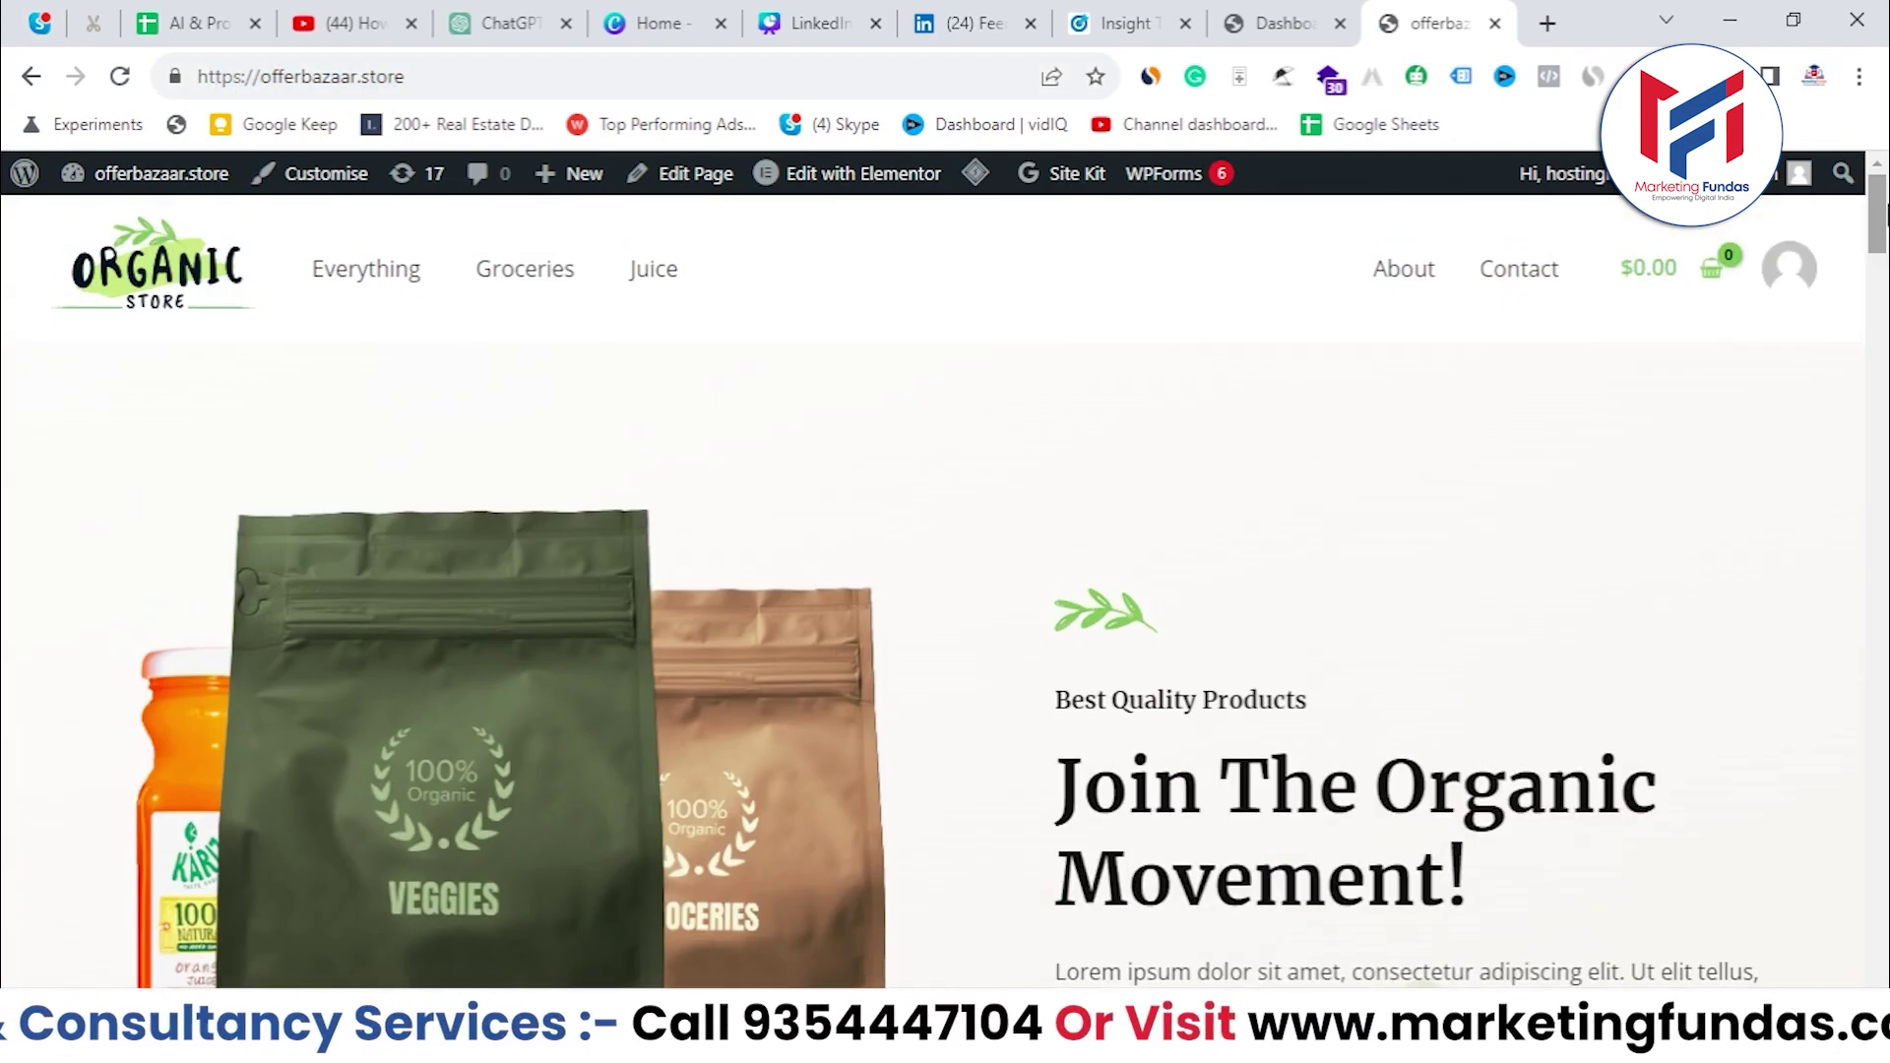
# Return to the WordPress Dashboard tab.
pyautogui.click(1350, 20)
pyautogui.moveTo(1882, 293)
pyautogui.mouseDown()
pyautogui.moveTo(1882, 655)
pyautogui.moveTo(1882, 292)
pyautogui.mouseUp()
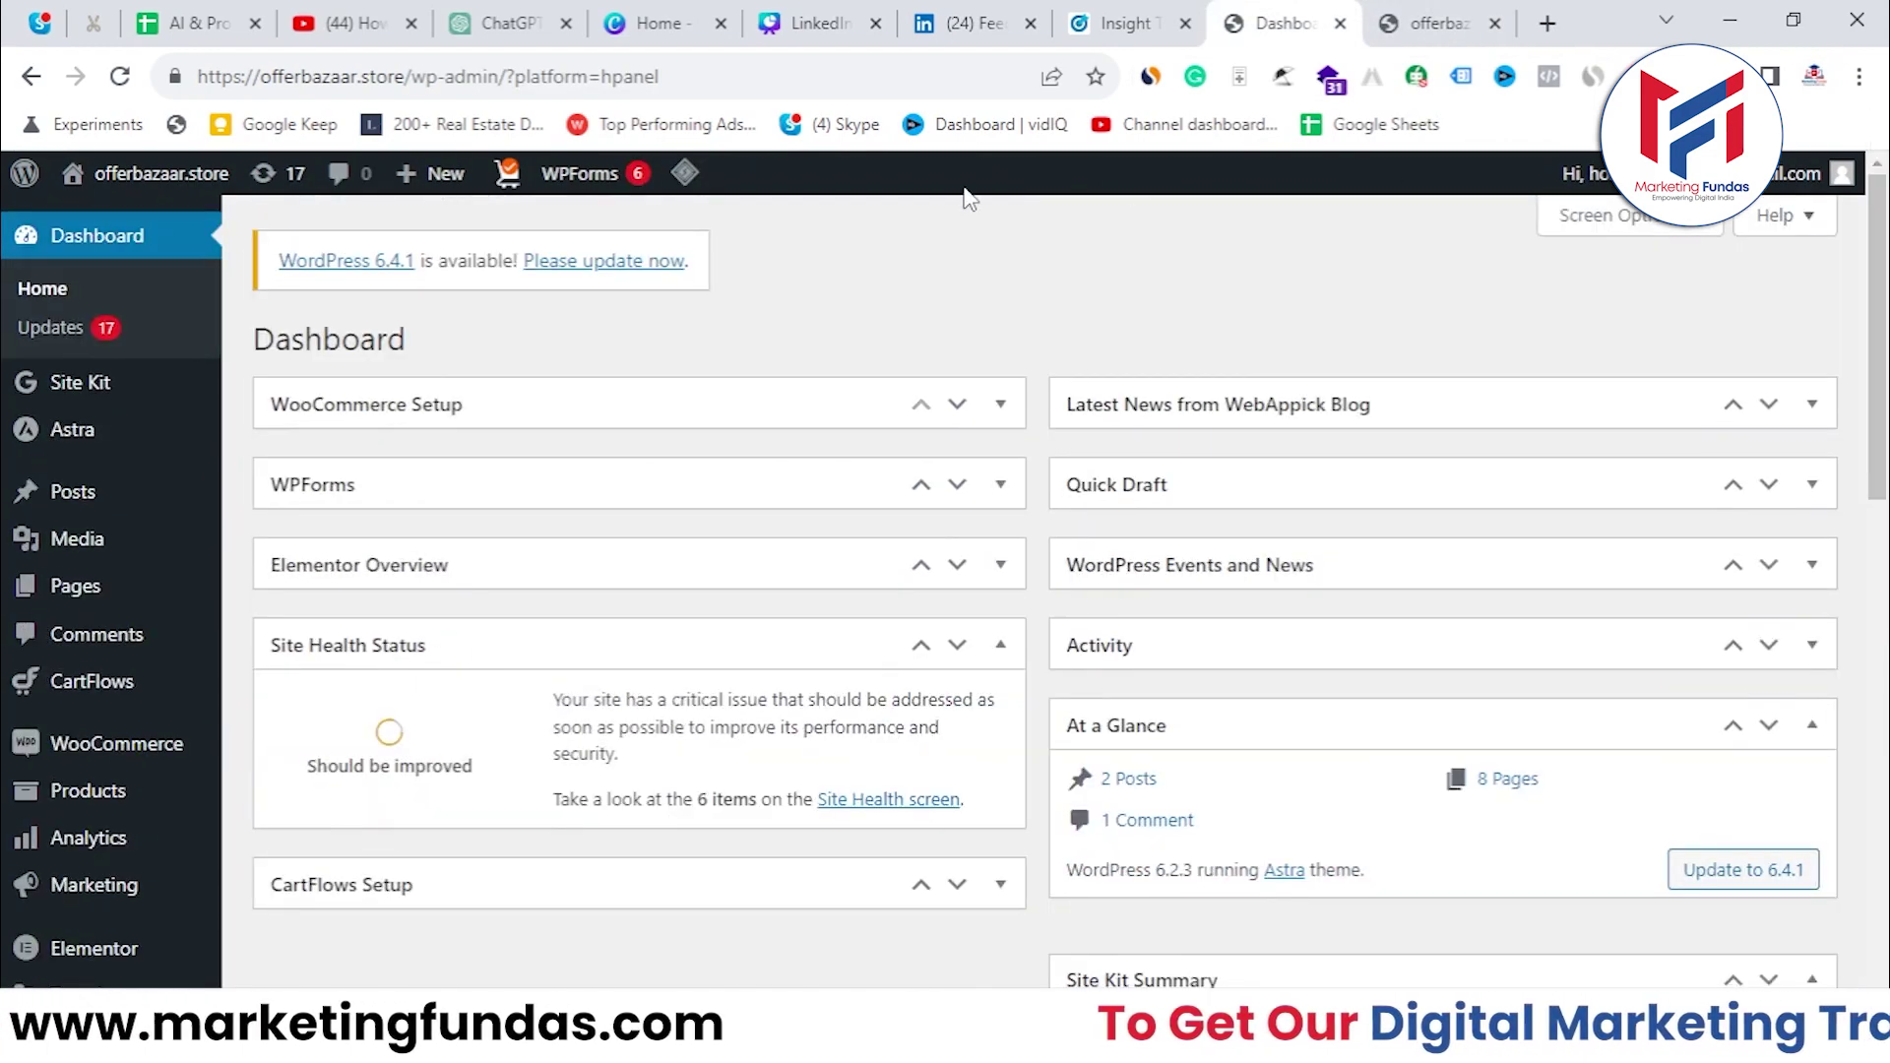
pyautogui.click(1380, 15)
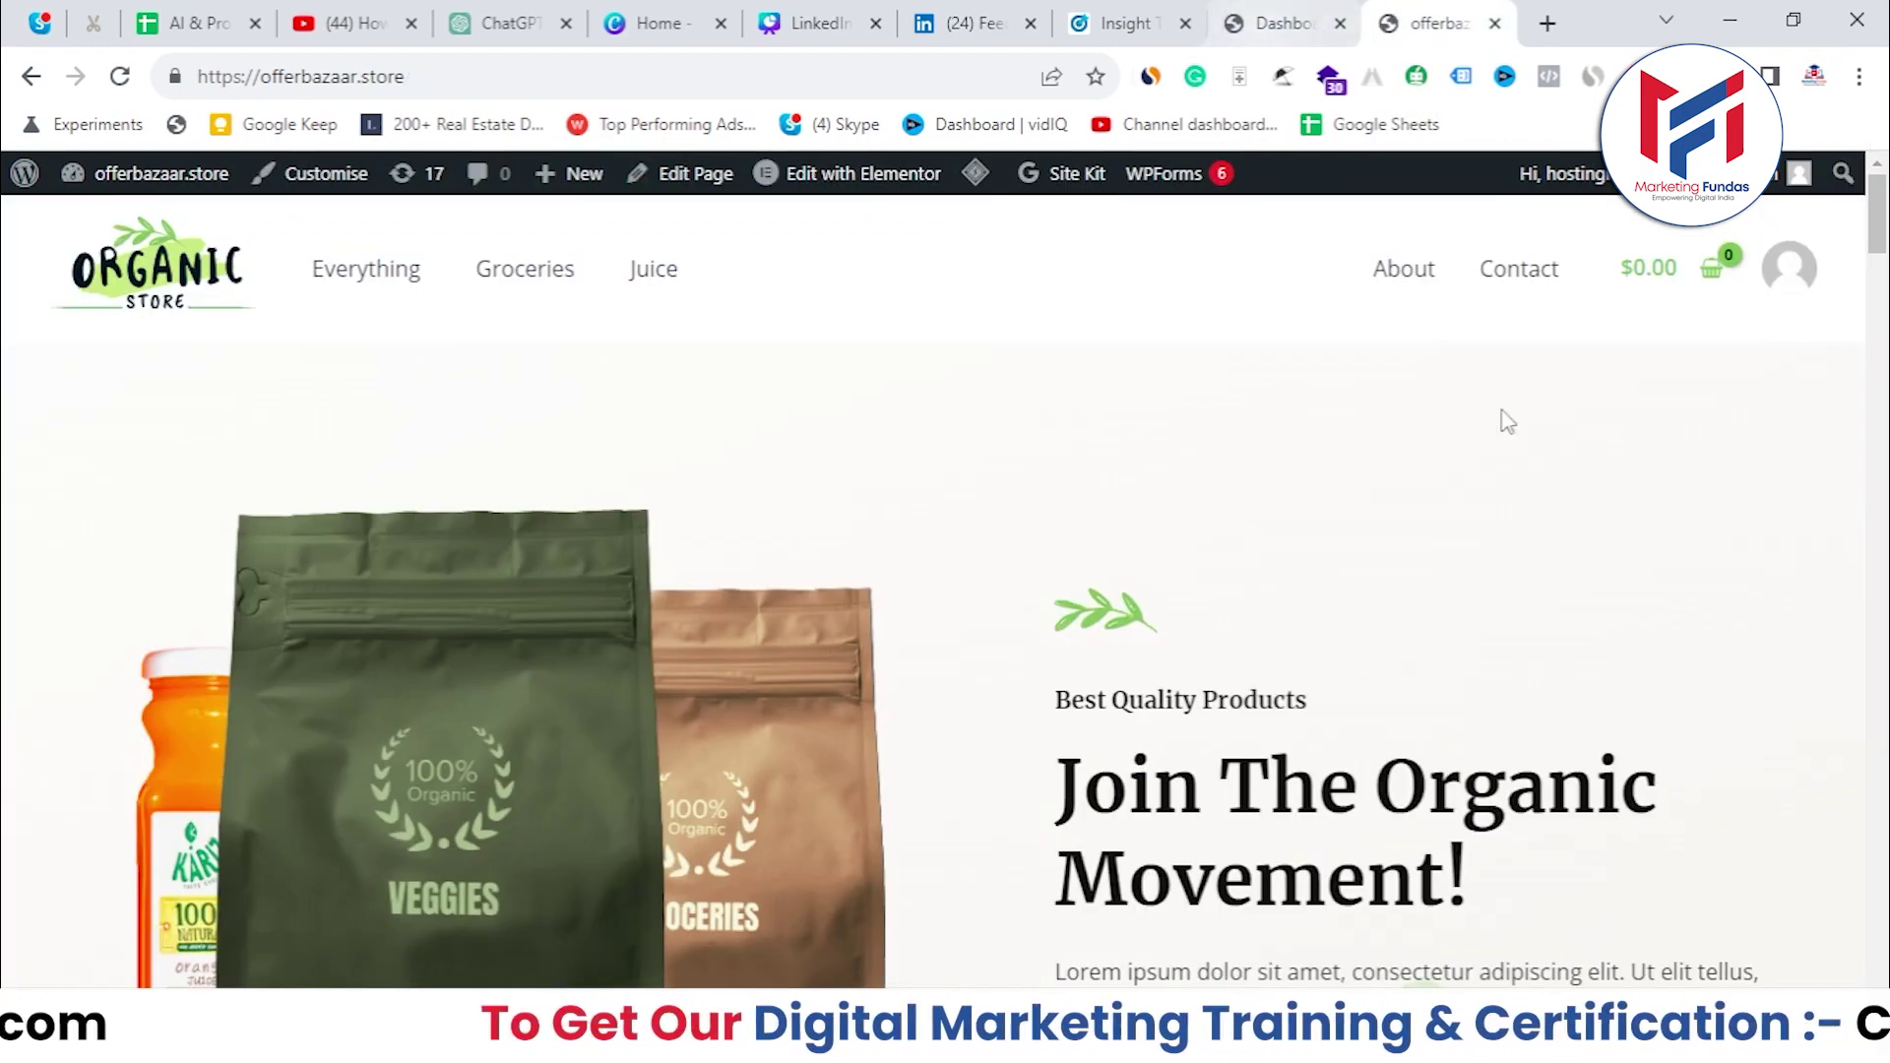
pyautogui.click(1279, 24)
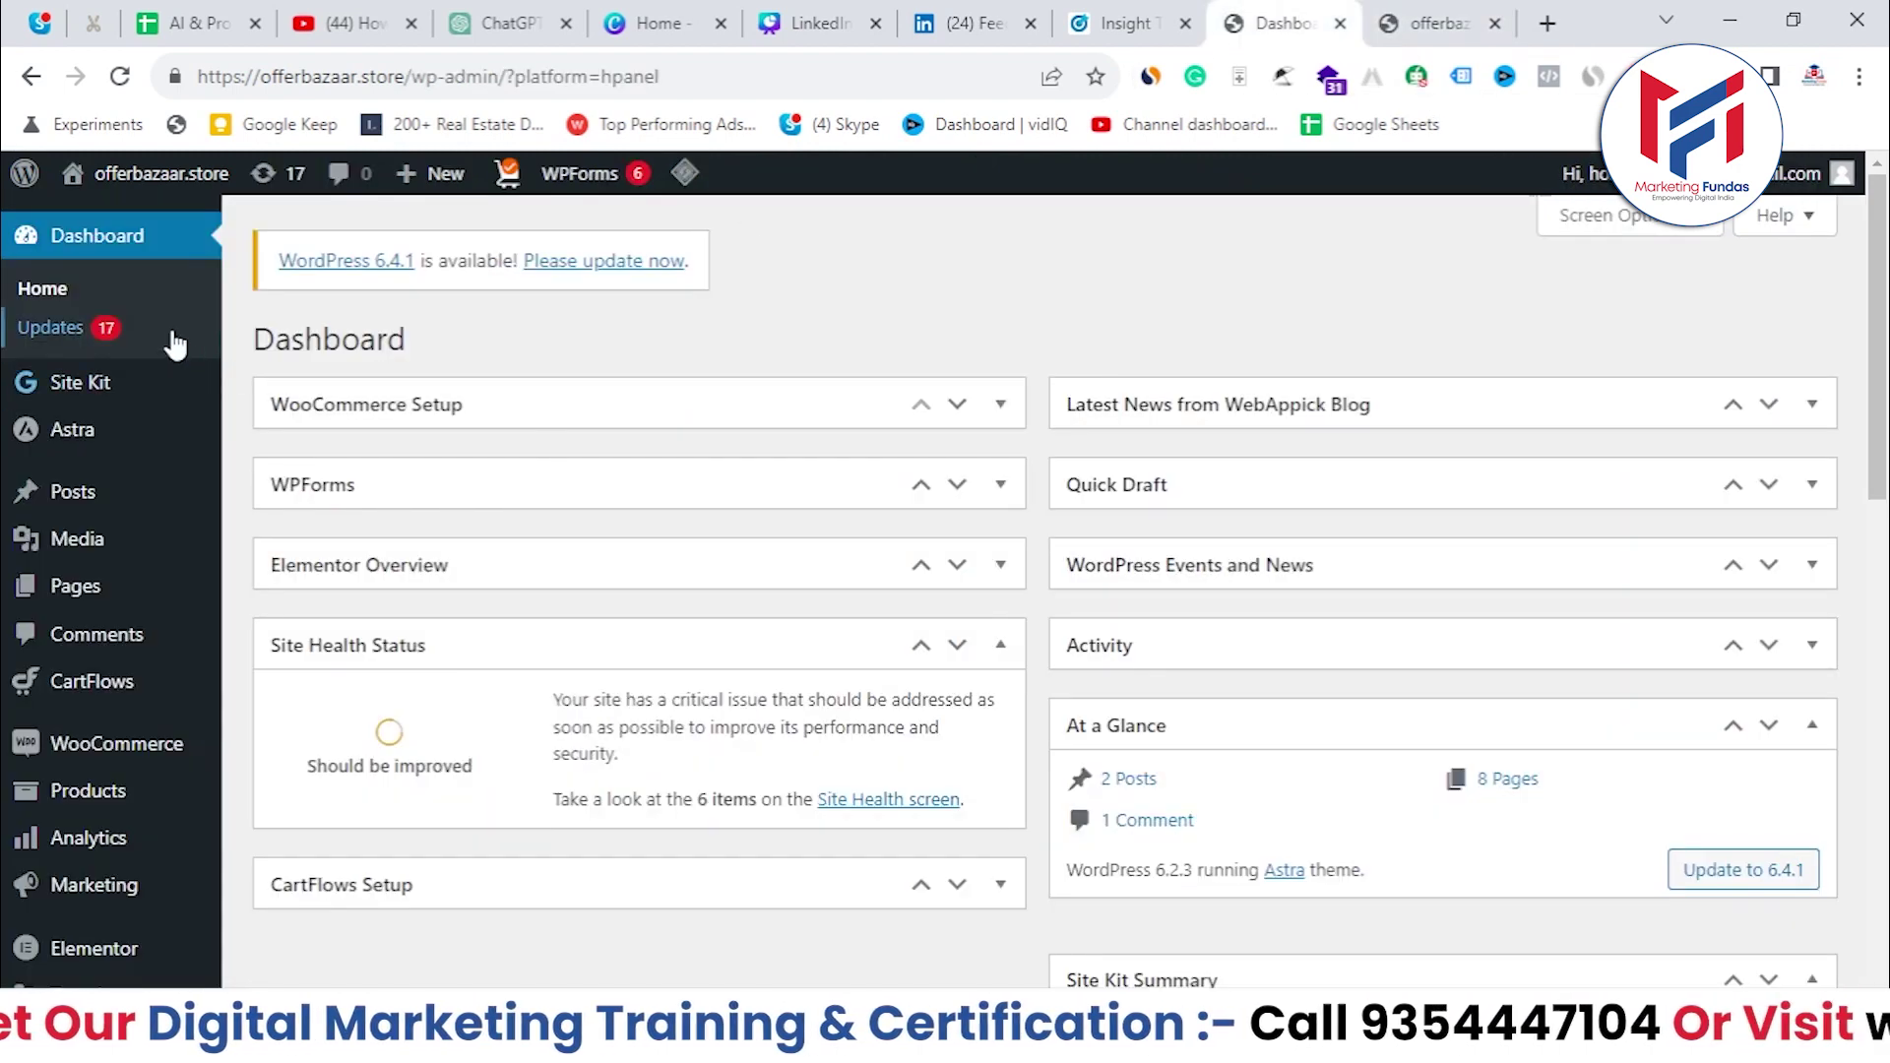
pyautogui.scroll(-4, 126, 463)
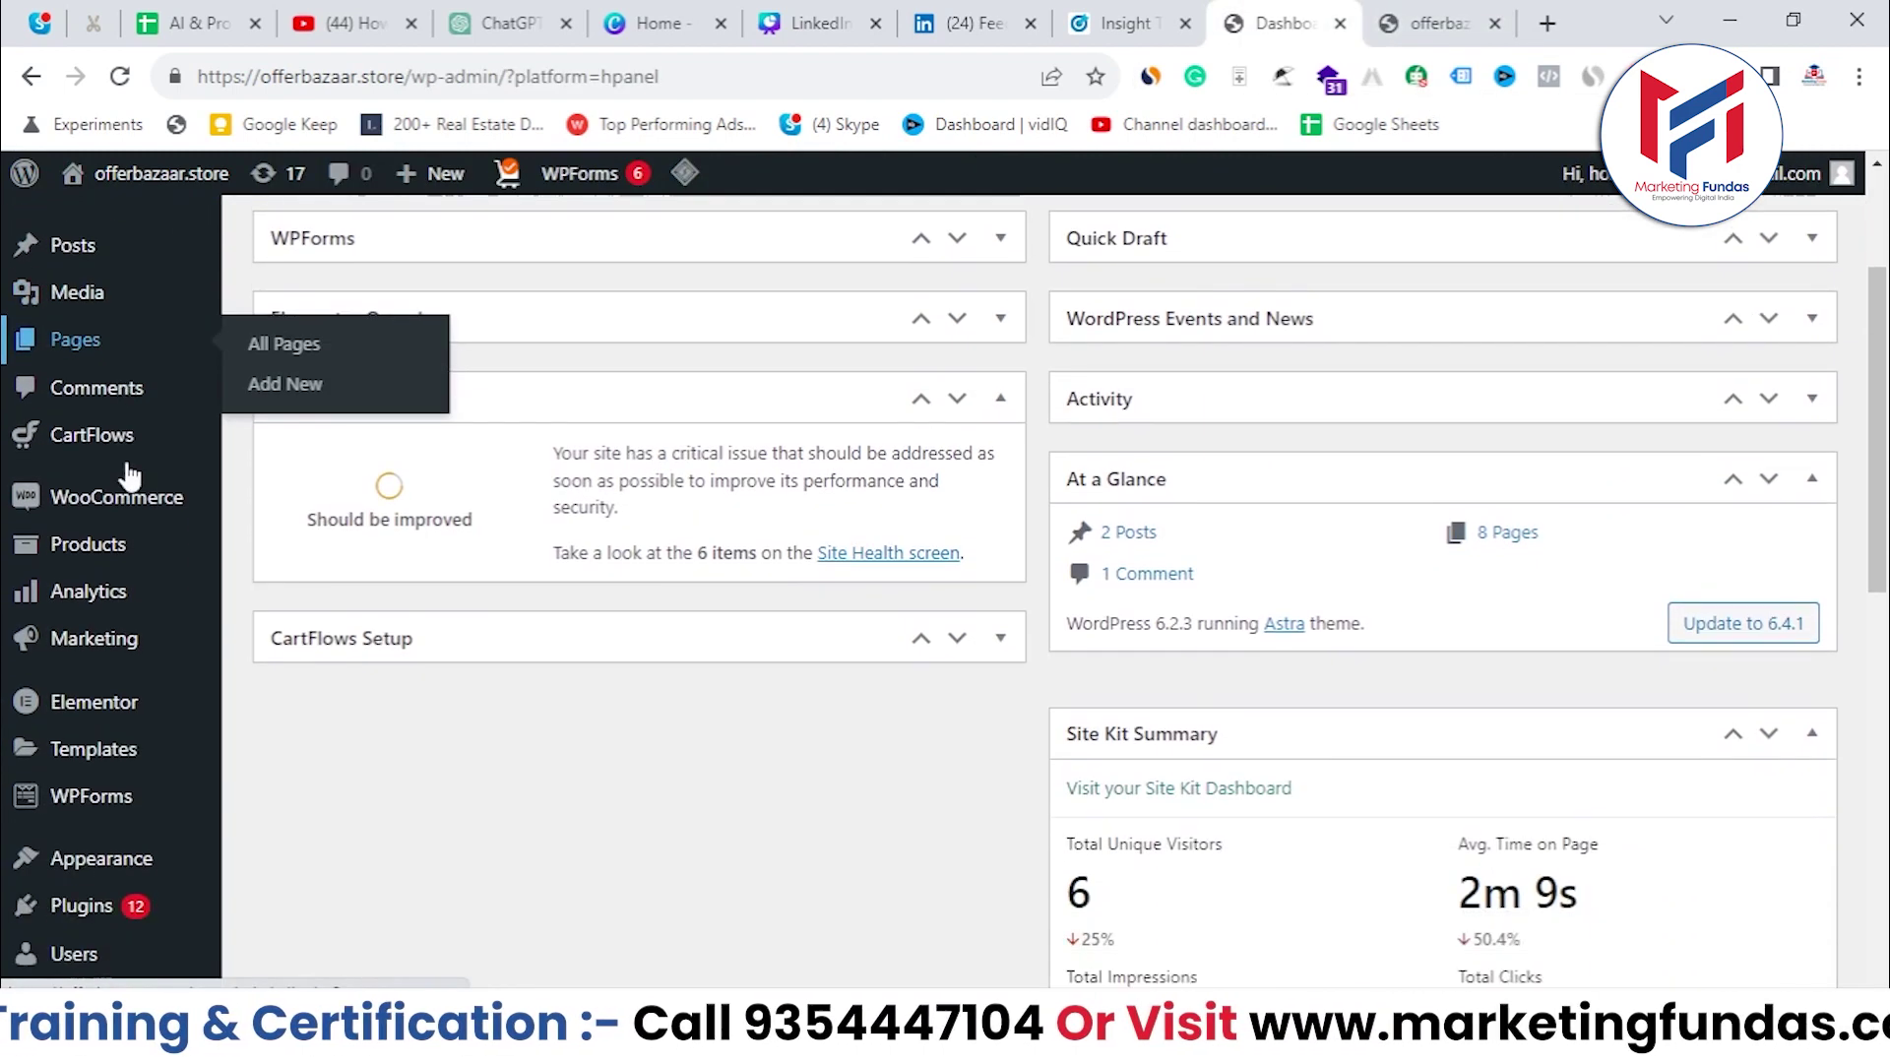
pyautogui.moveTo(128, 475)
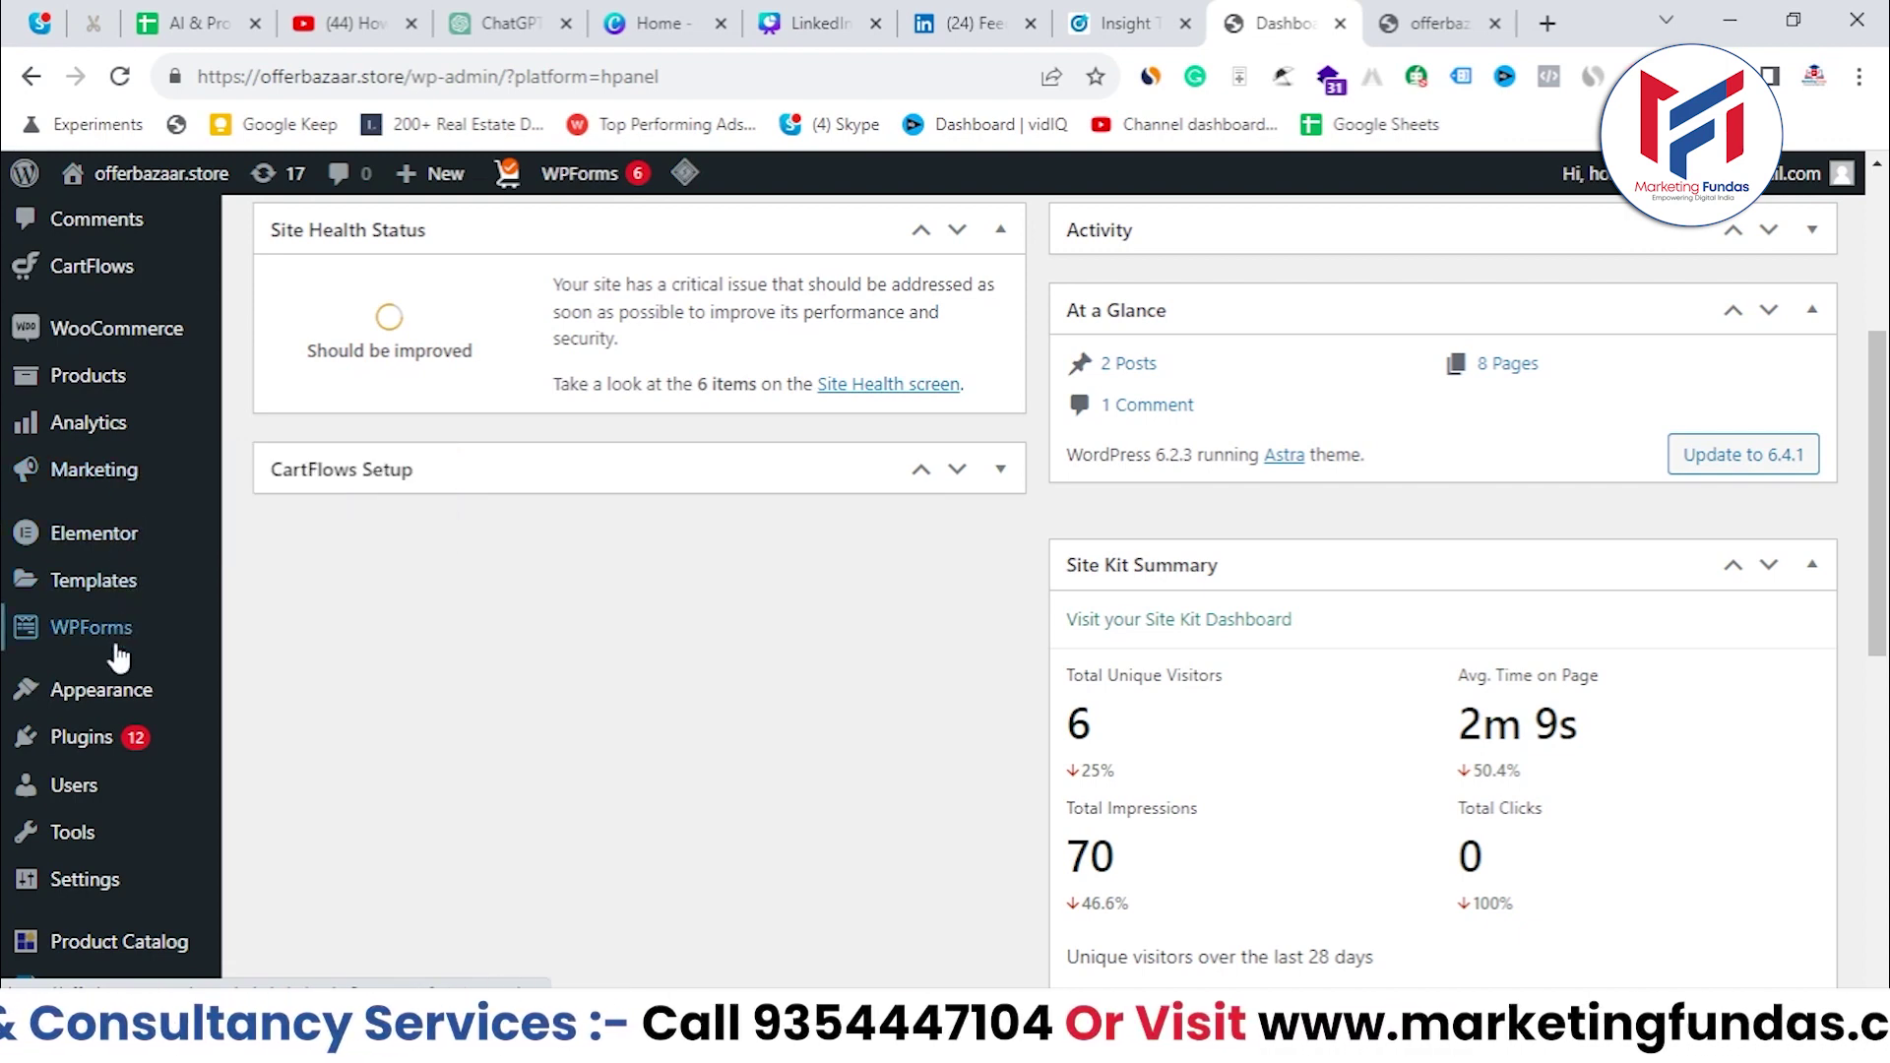
pyautogui.moveTo(69, 539)
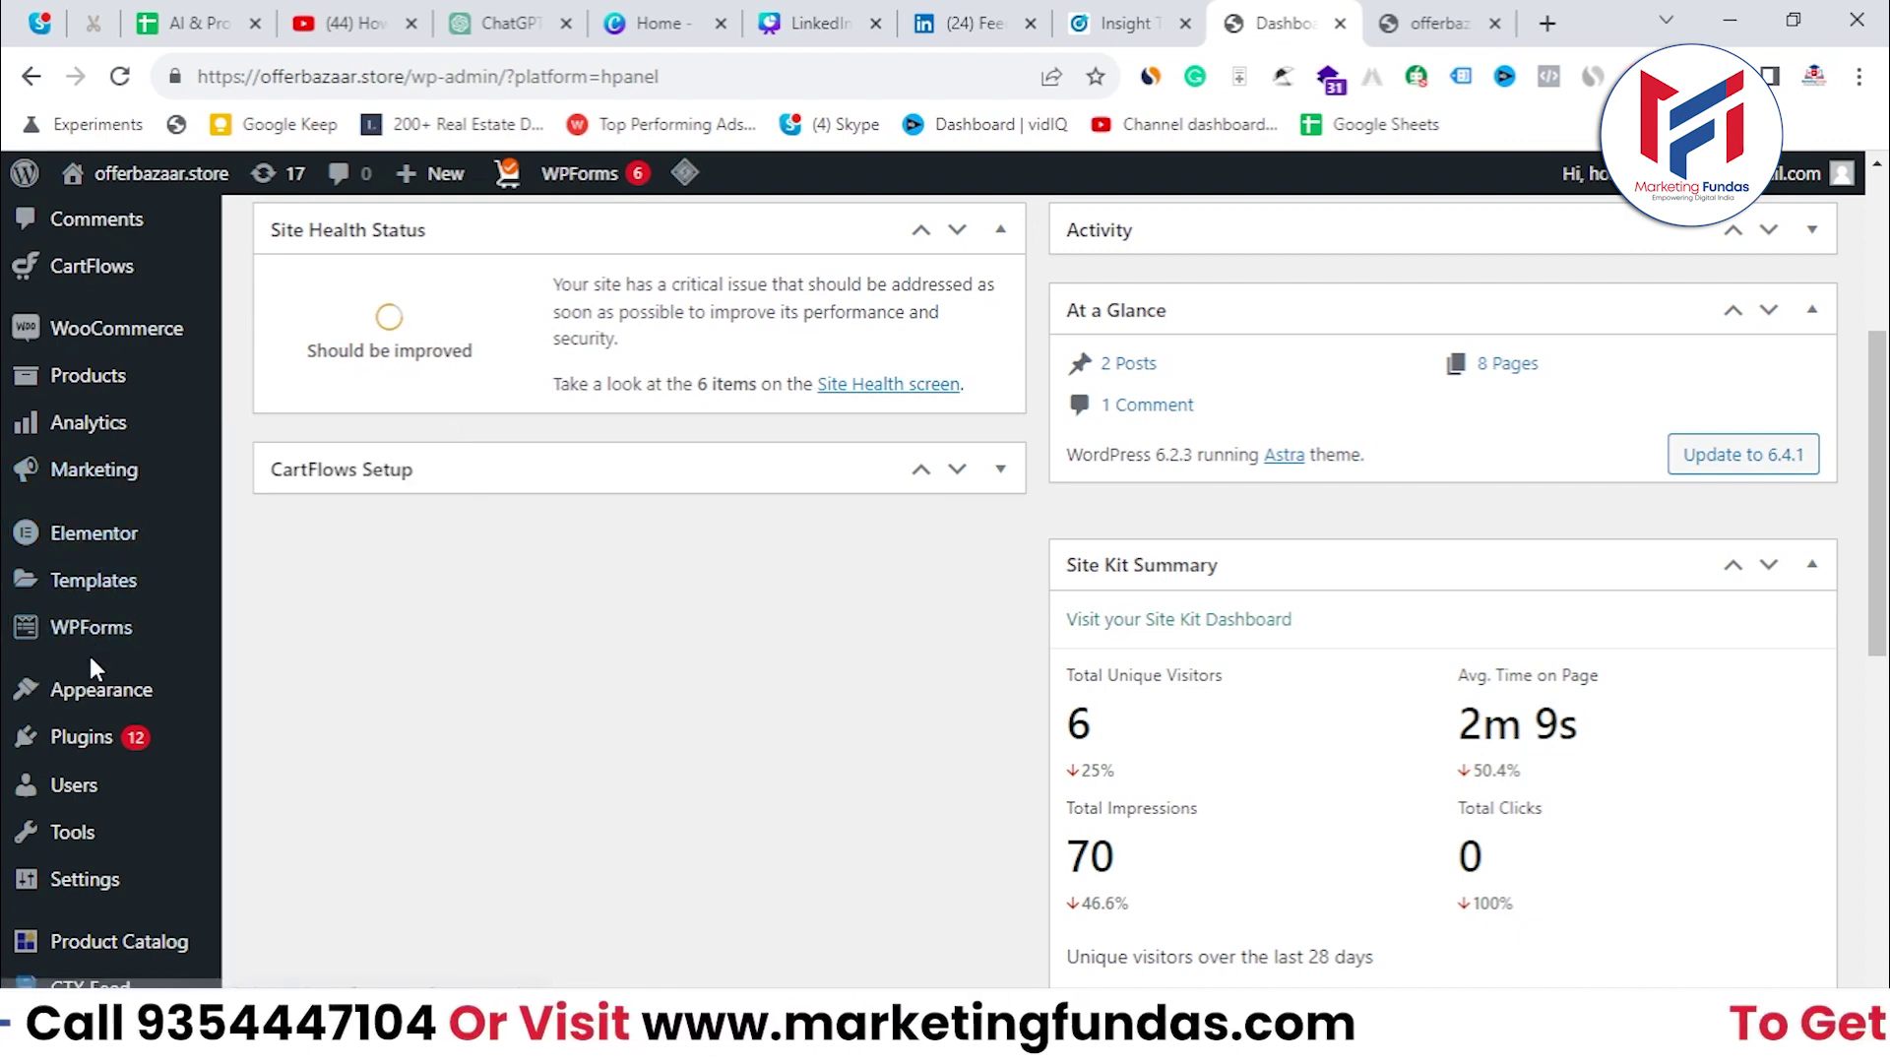
pyautogui.moveTo(93, 691)
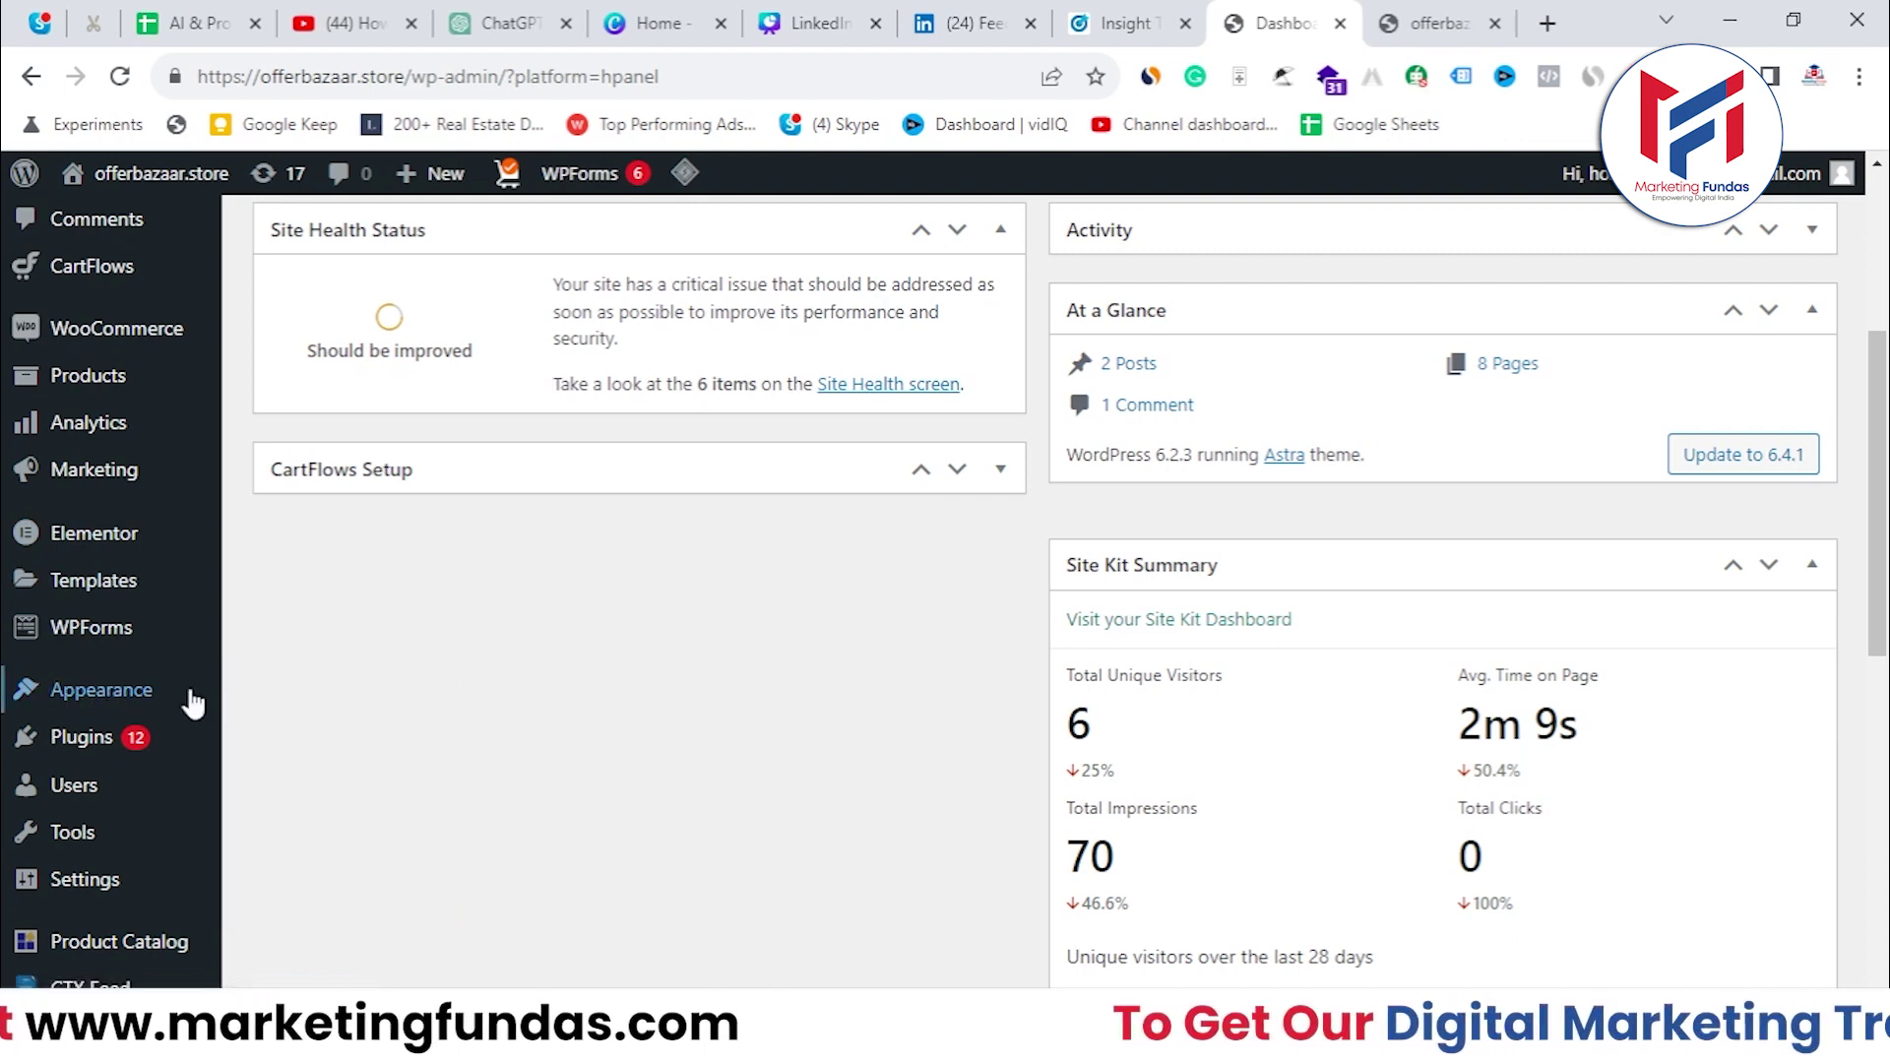
# Open Appearance > Theme File Editor for the Astra theme.
pyautogui.click(303, 898)
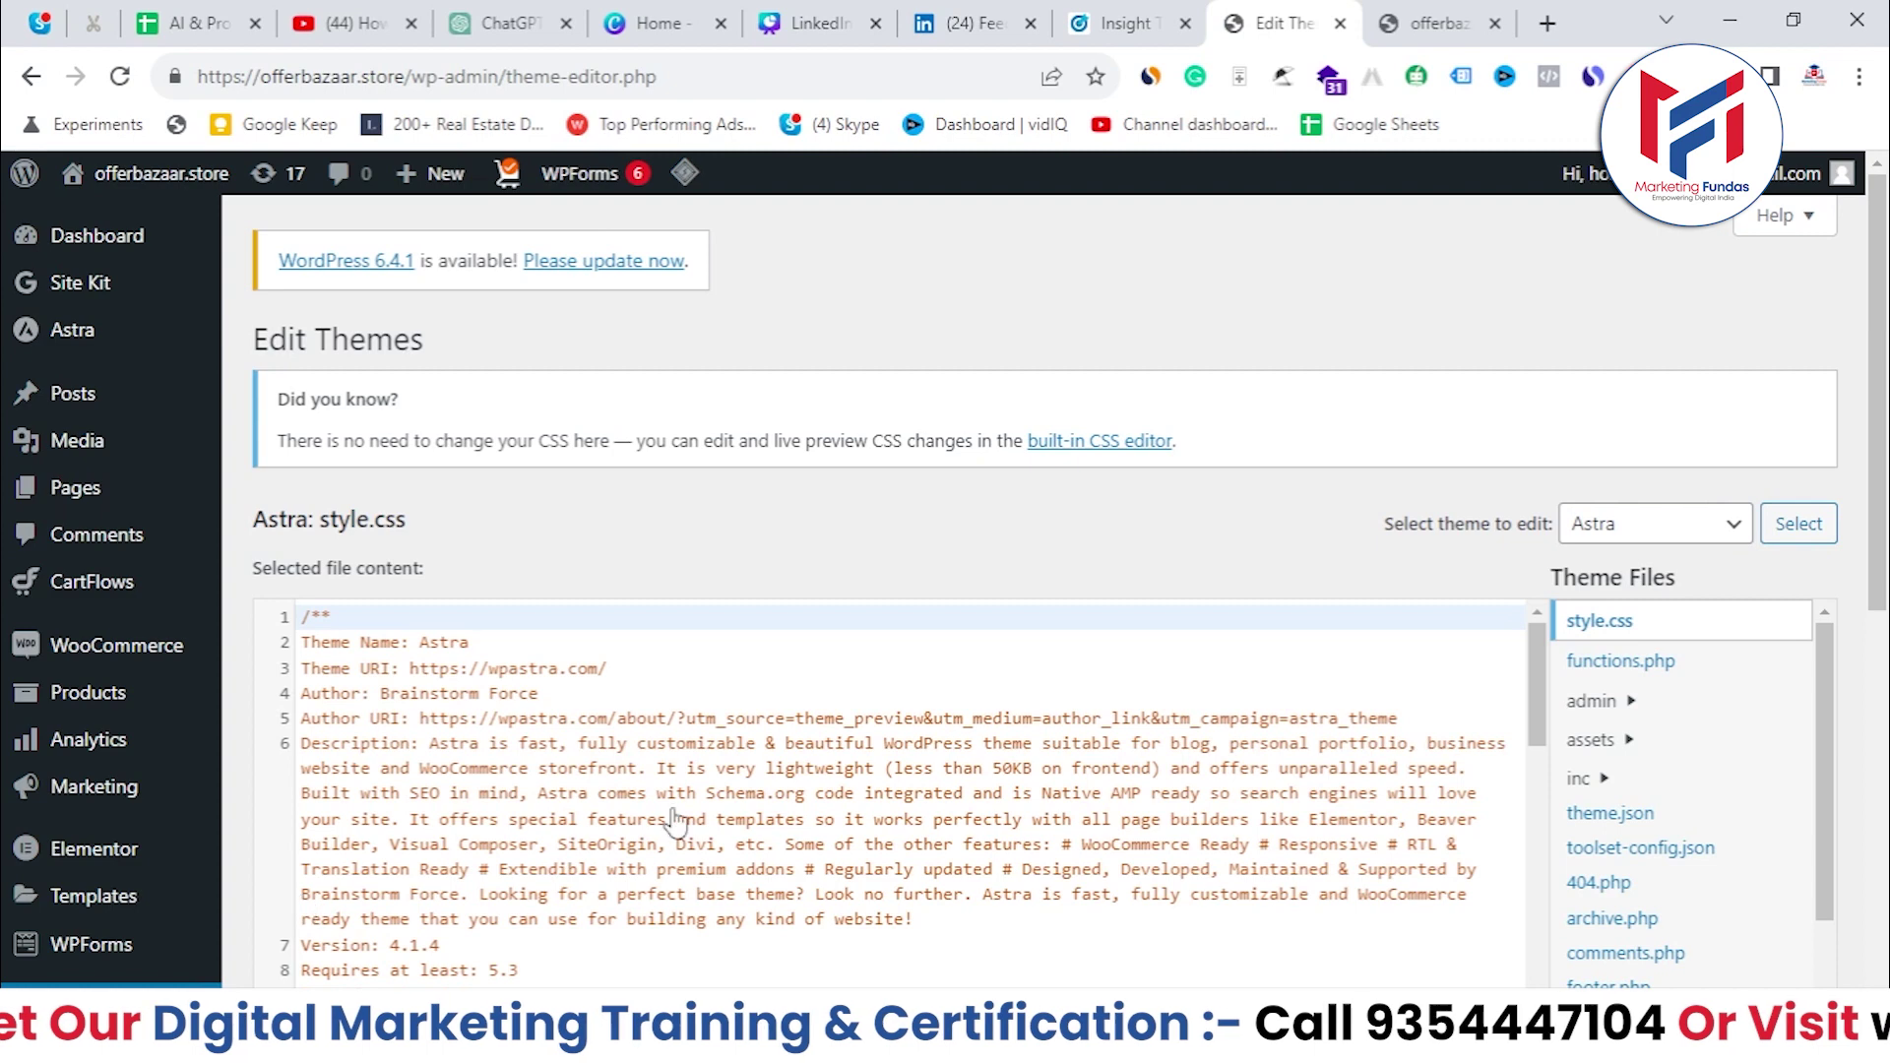
pyautogui.scroll(-2, 1882, 393)
pyautogui.scroll(-2, 1882, 394)
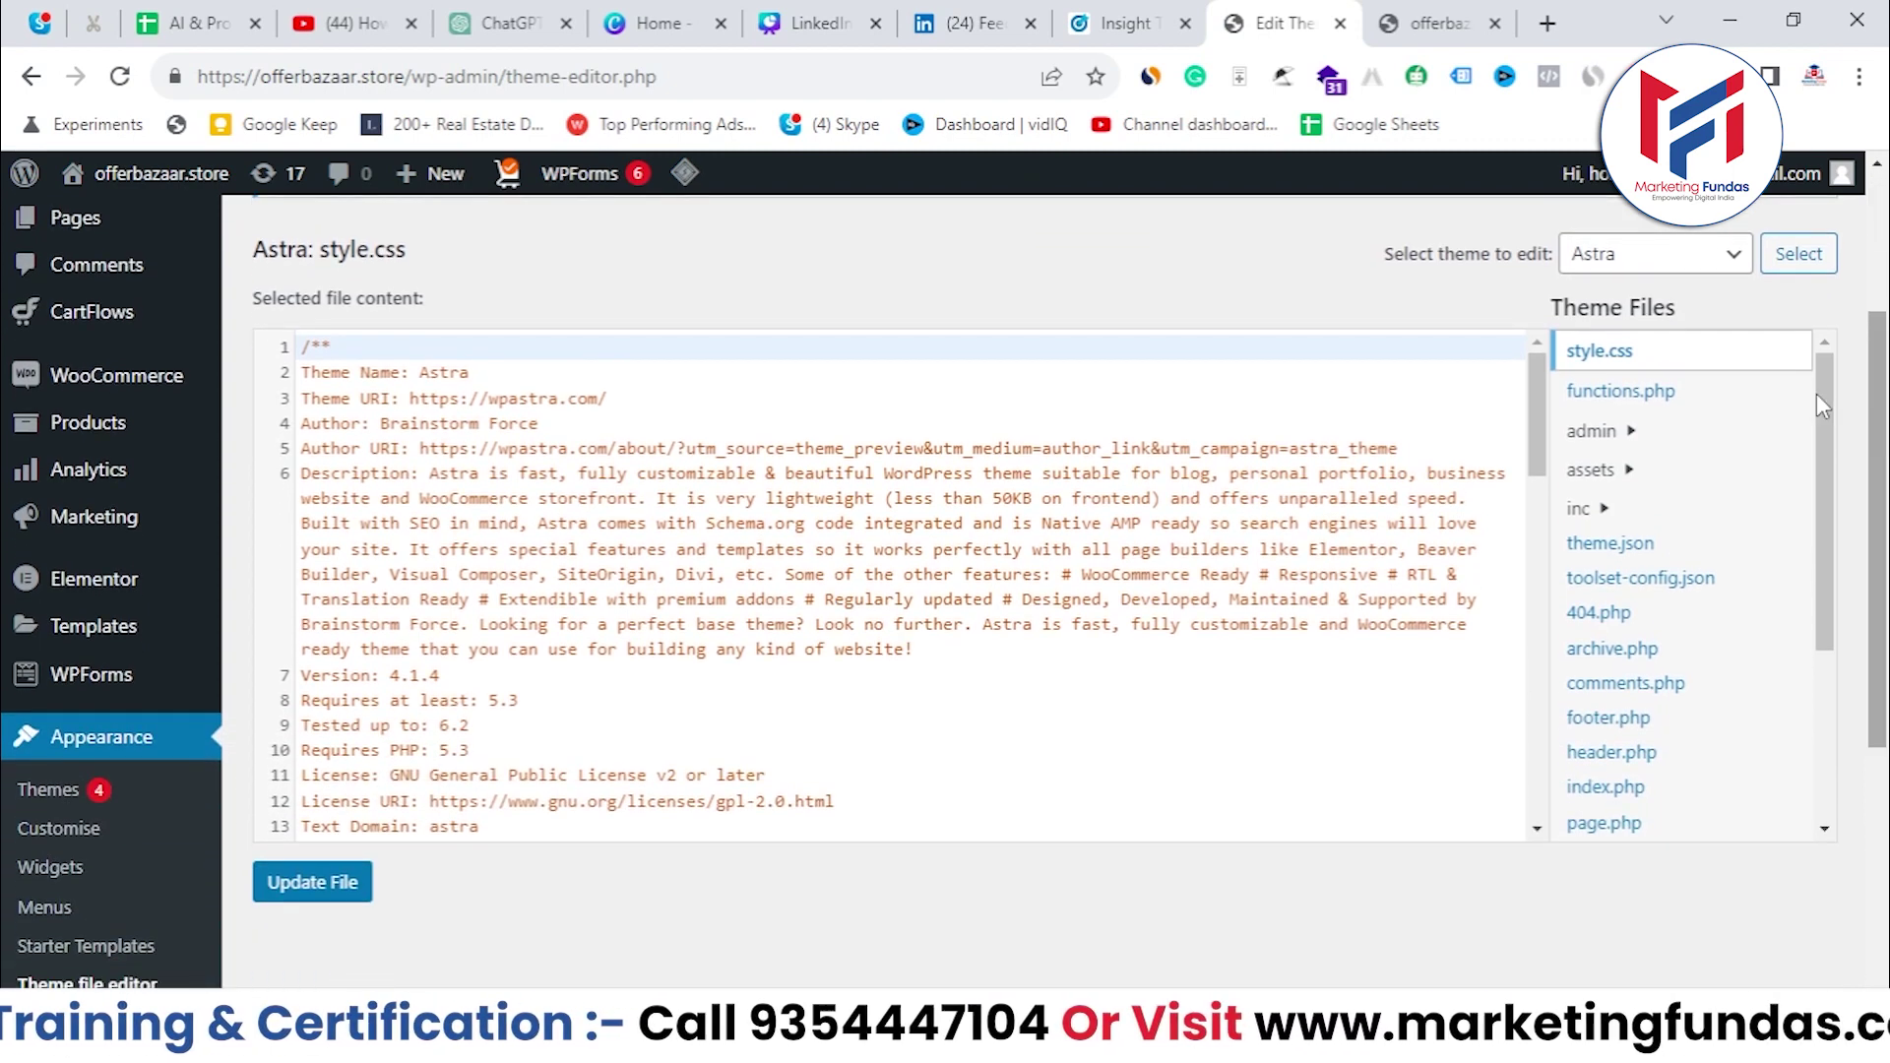
pyautogui.scroll(-1, 1817, 391)
pyautogui.moveTo(1834, 418); pyautogui.dragTo(1813, 515)
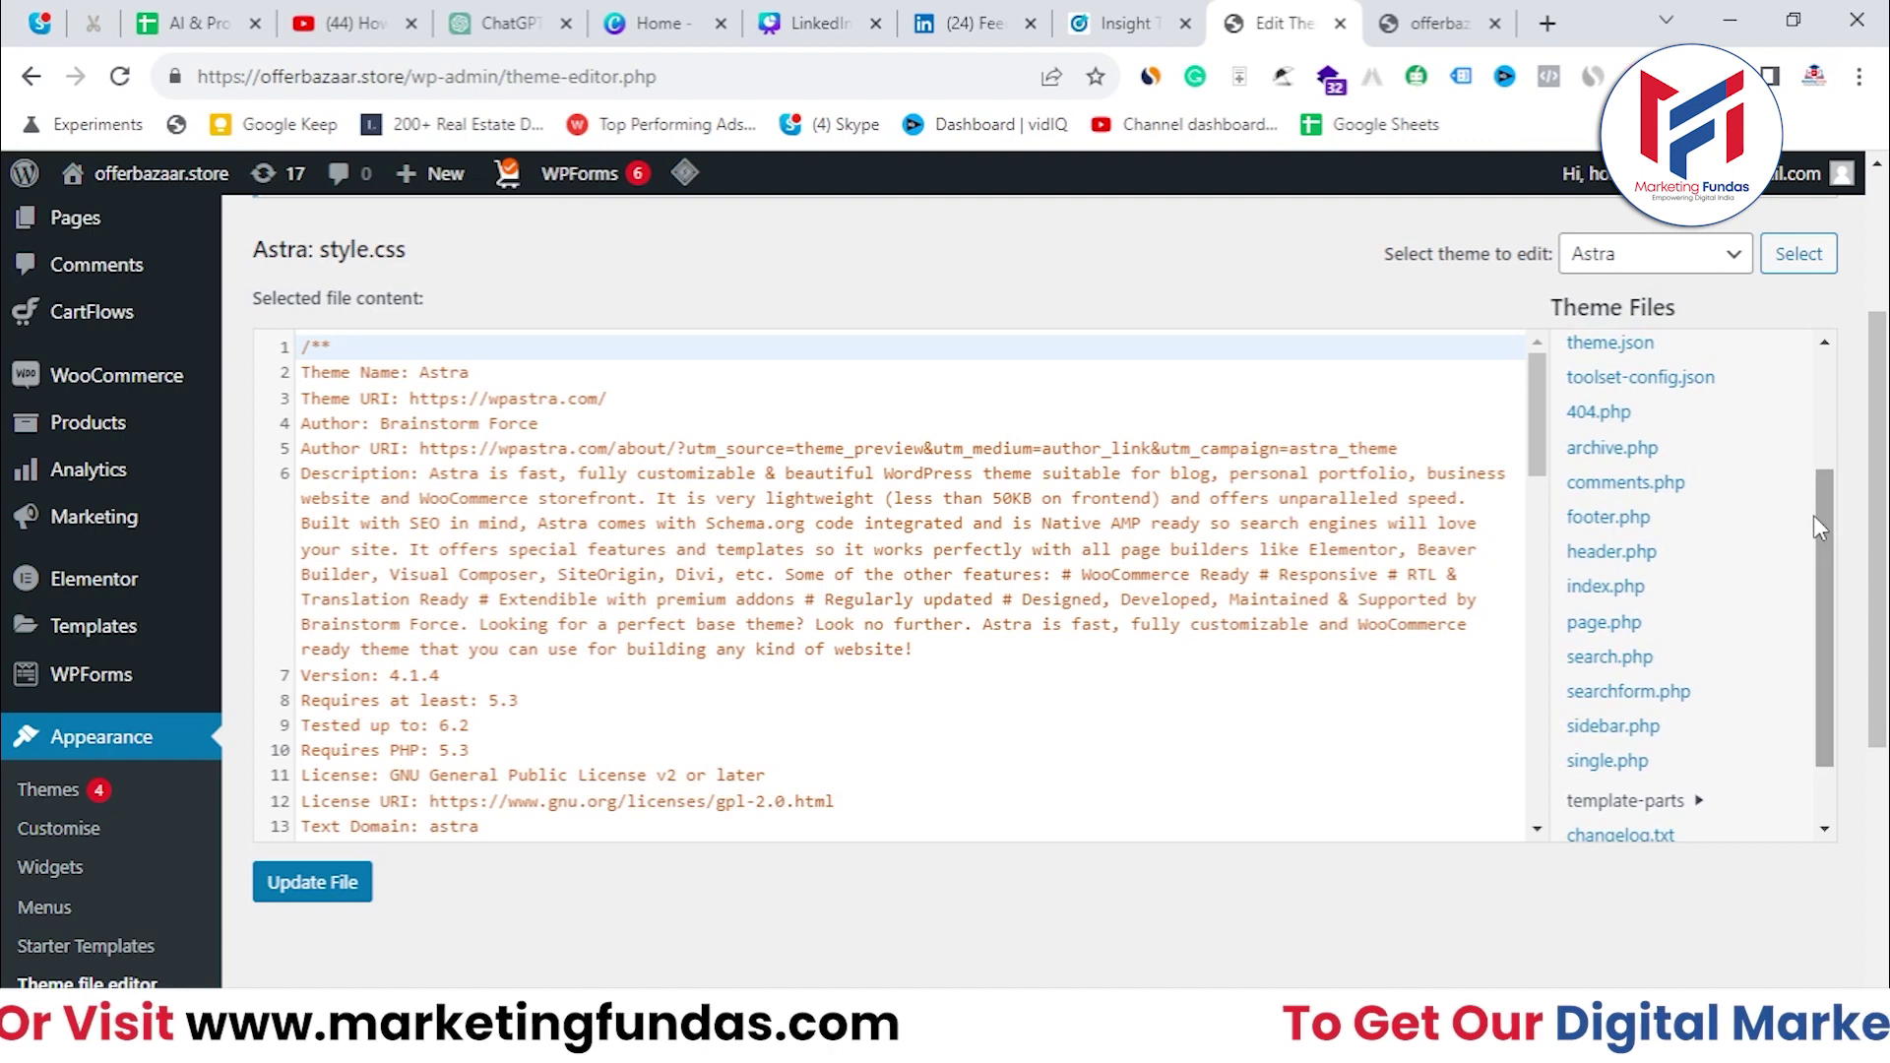
# Open Astra's footer.php and inspect the end of its script at the closing body tag.
pyautogui.click(1600, 522)
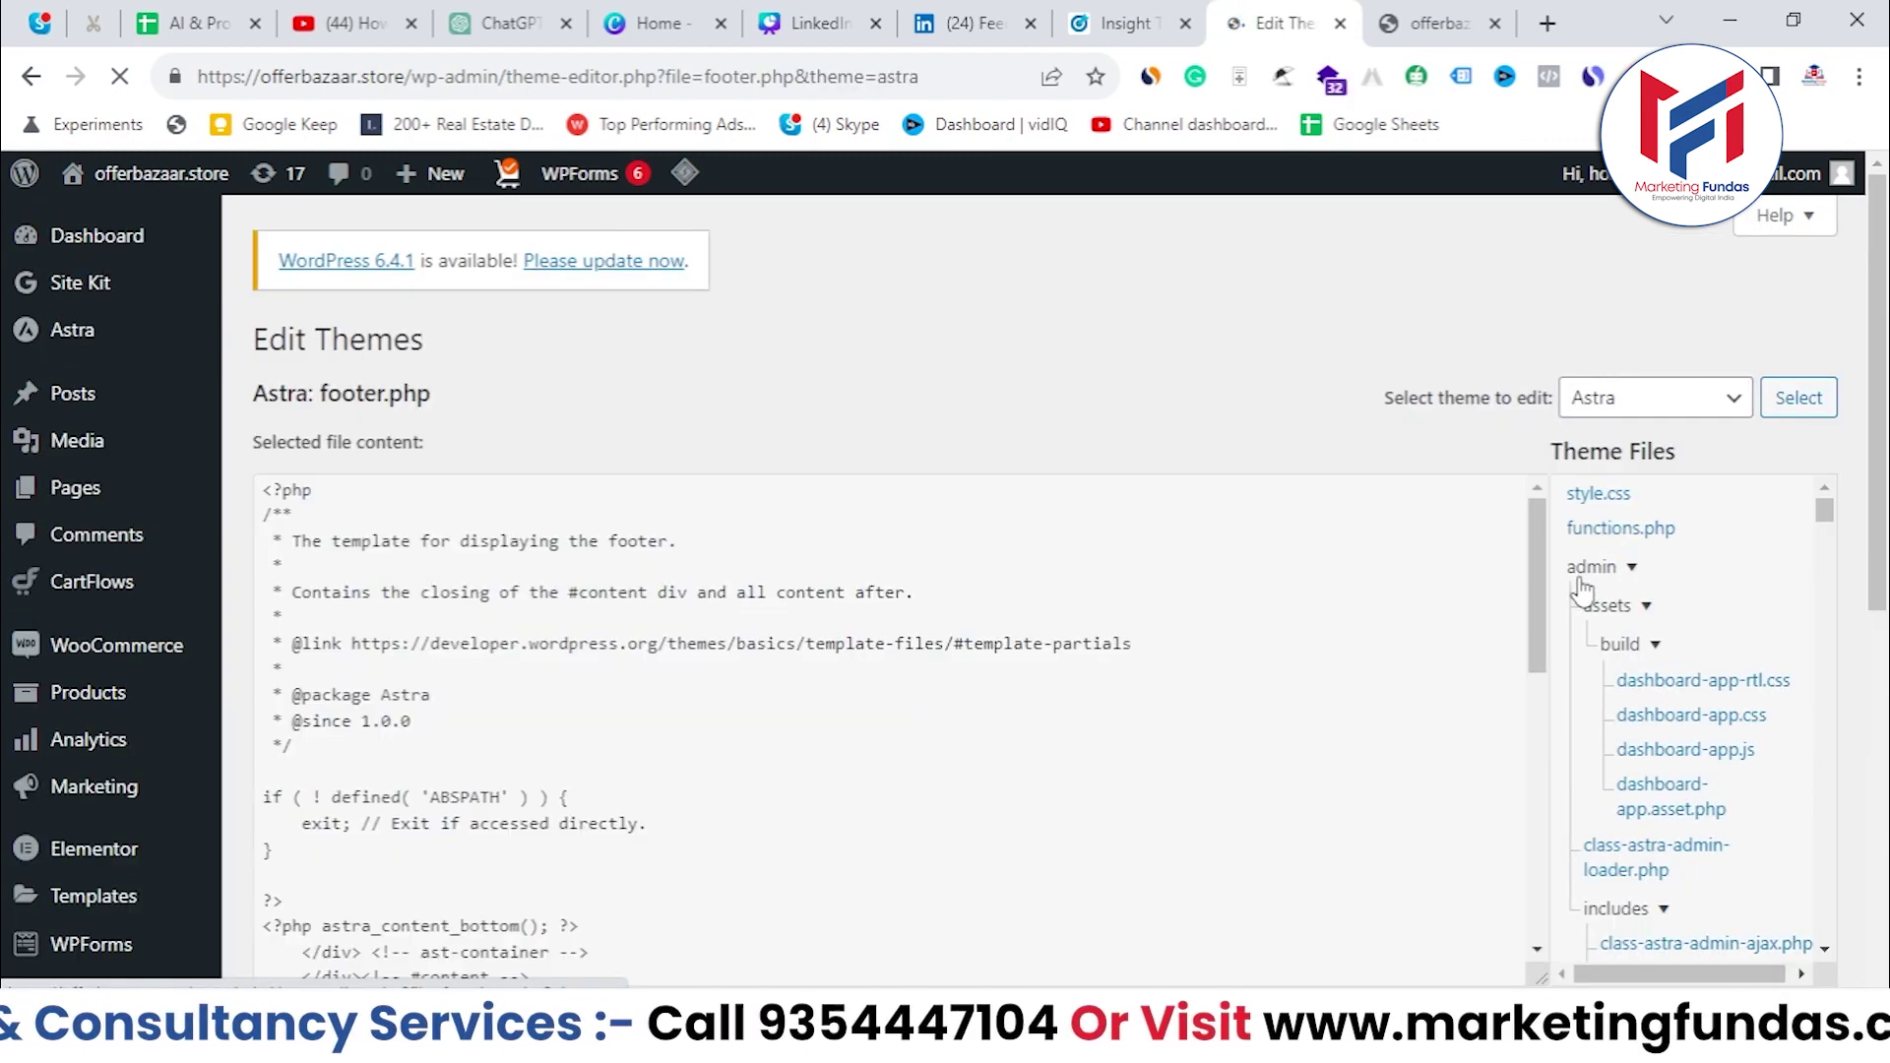
pyautogui.scroll(-3, 1799, 539)
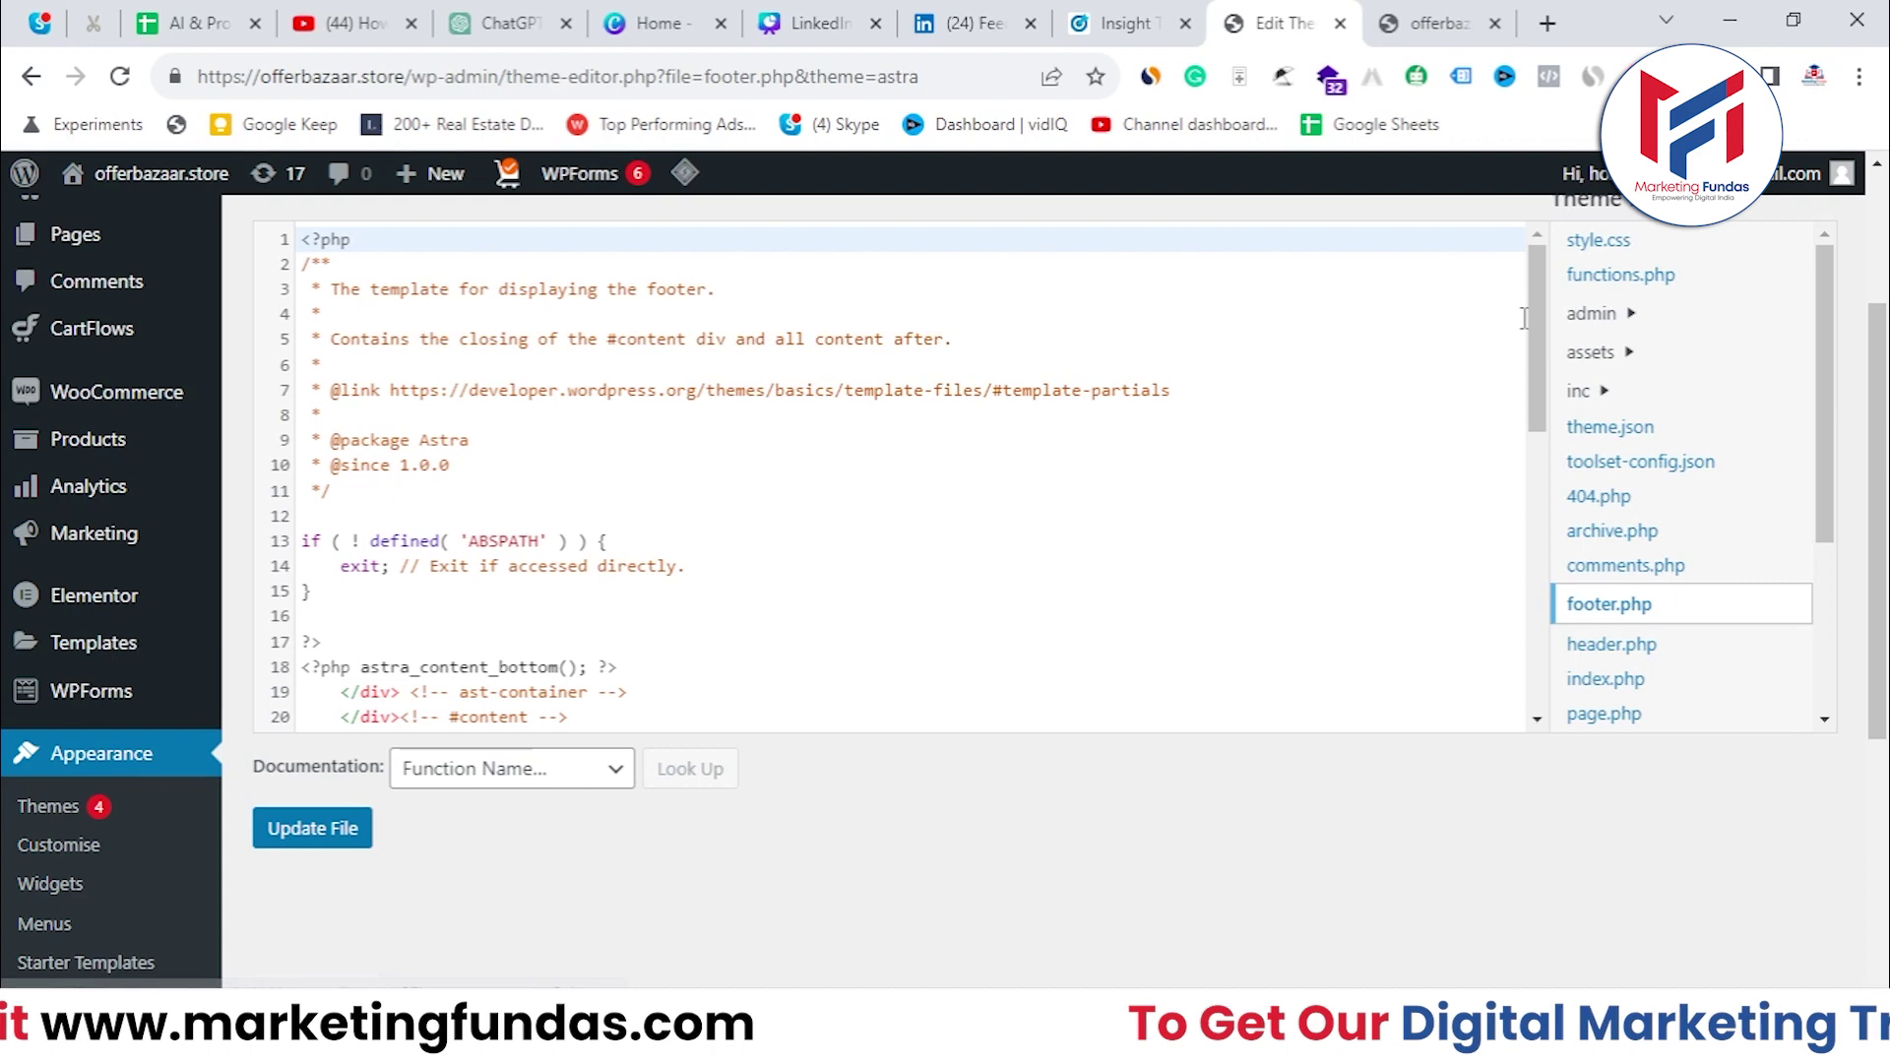
pyautogui.moveTo(1537, 338); pyautogui.dragTo(1527, 551)
pyautogui.scroll(-2, 999, 573)
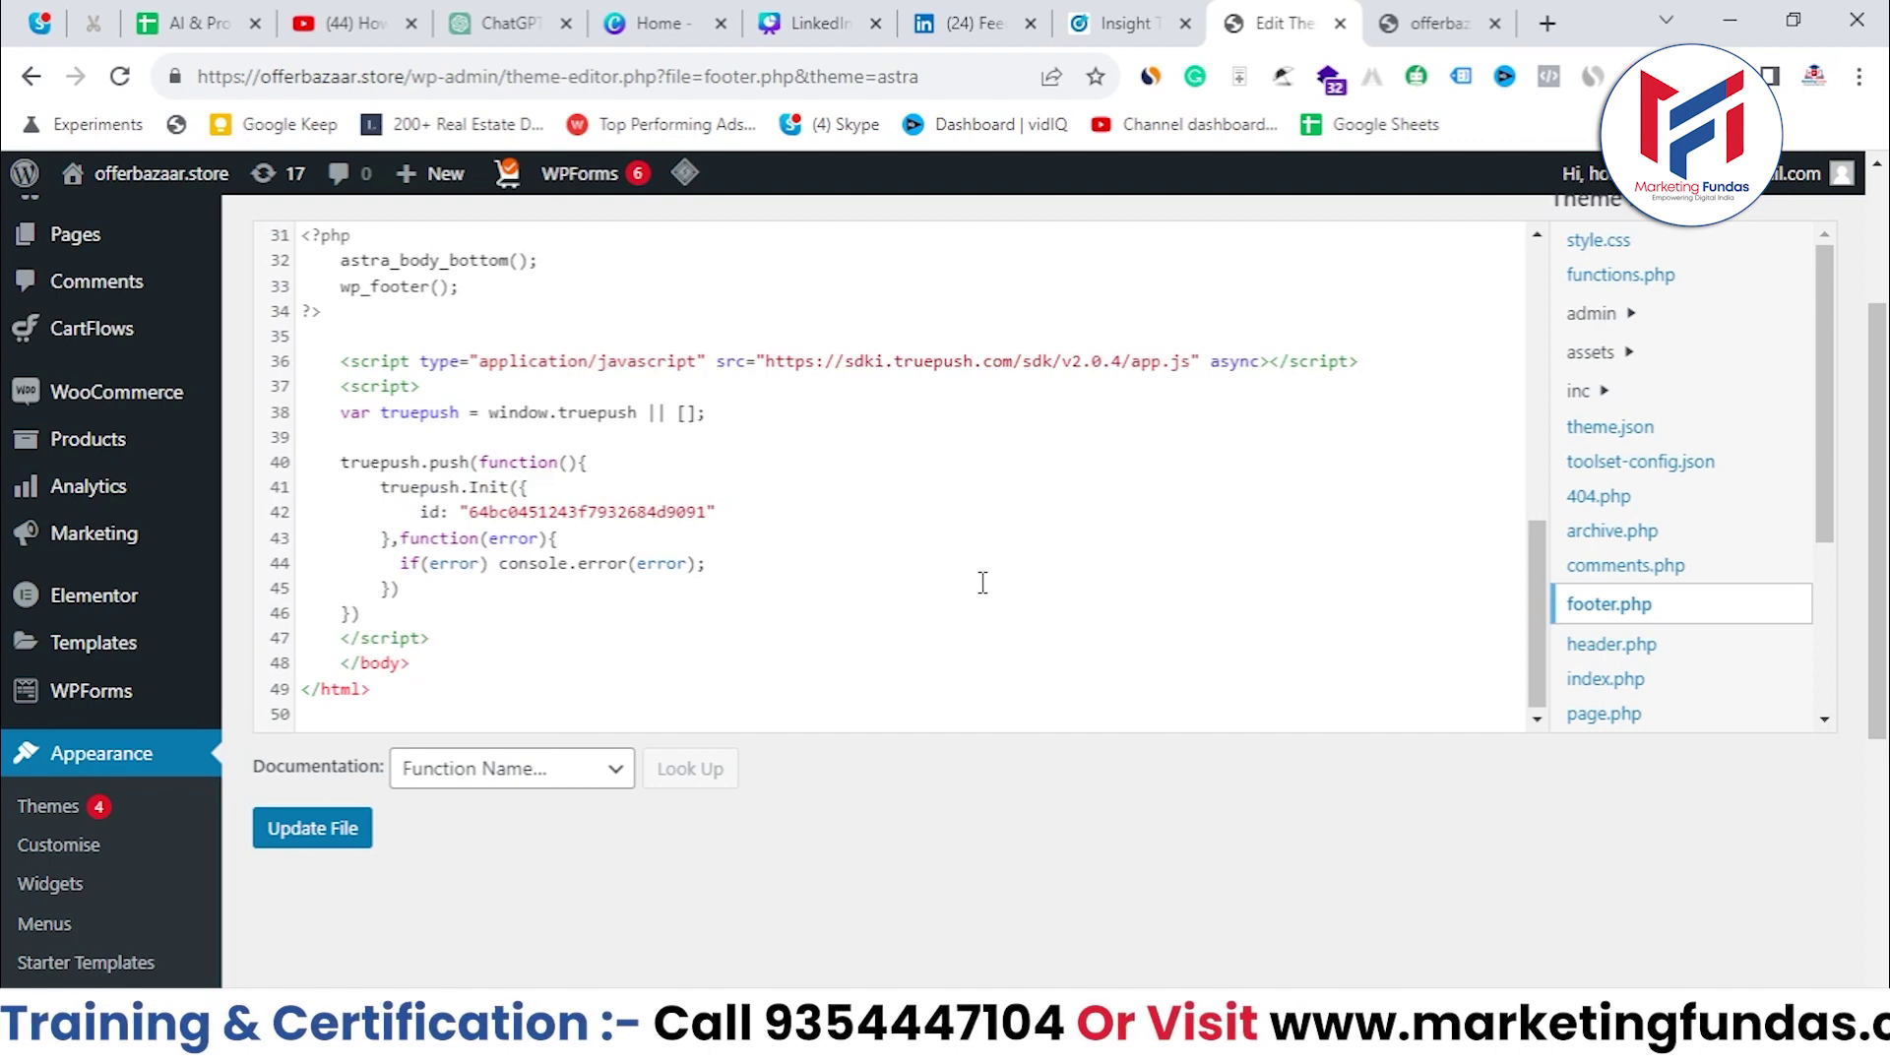
pyautogui.scroll(4, 900, 585)
pyautogui.scroll(-4, 785, 585)
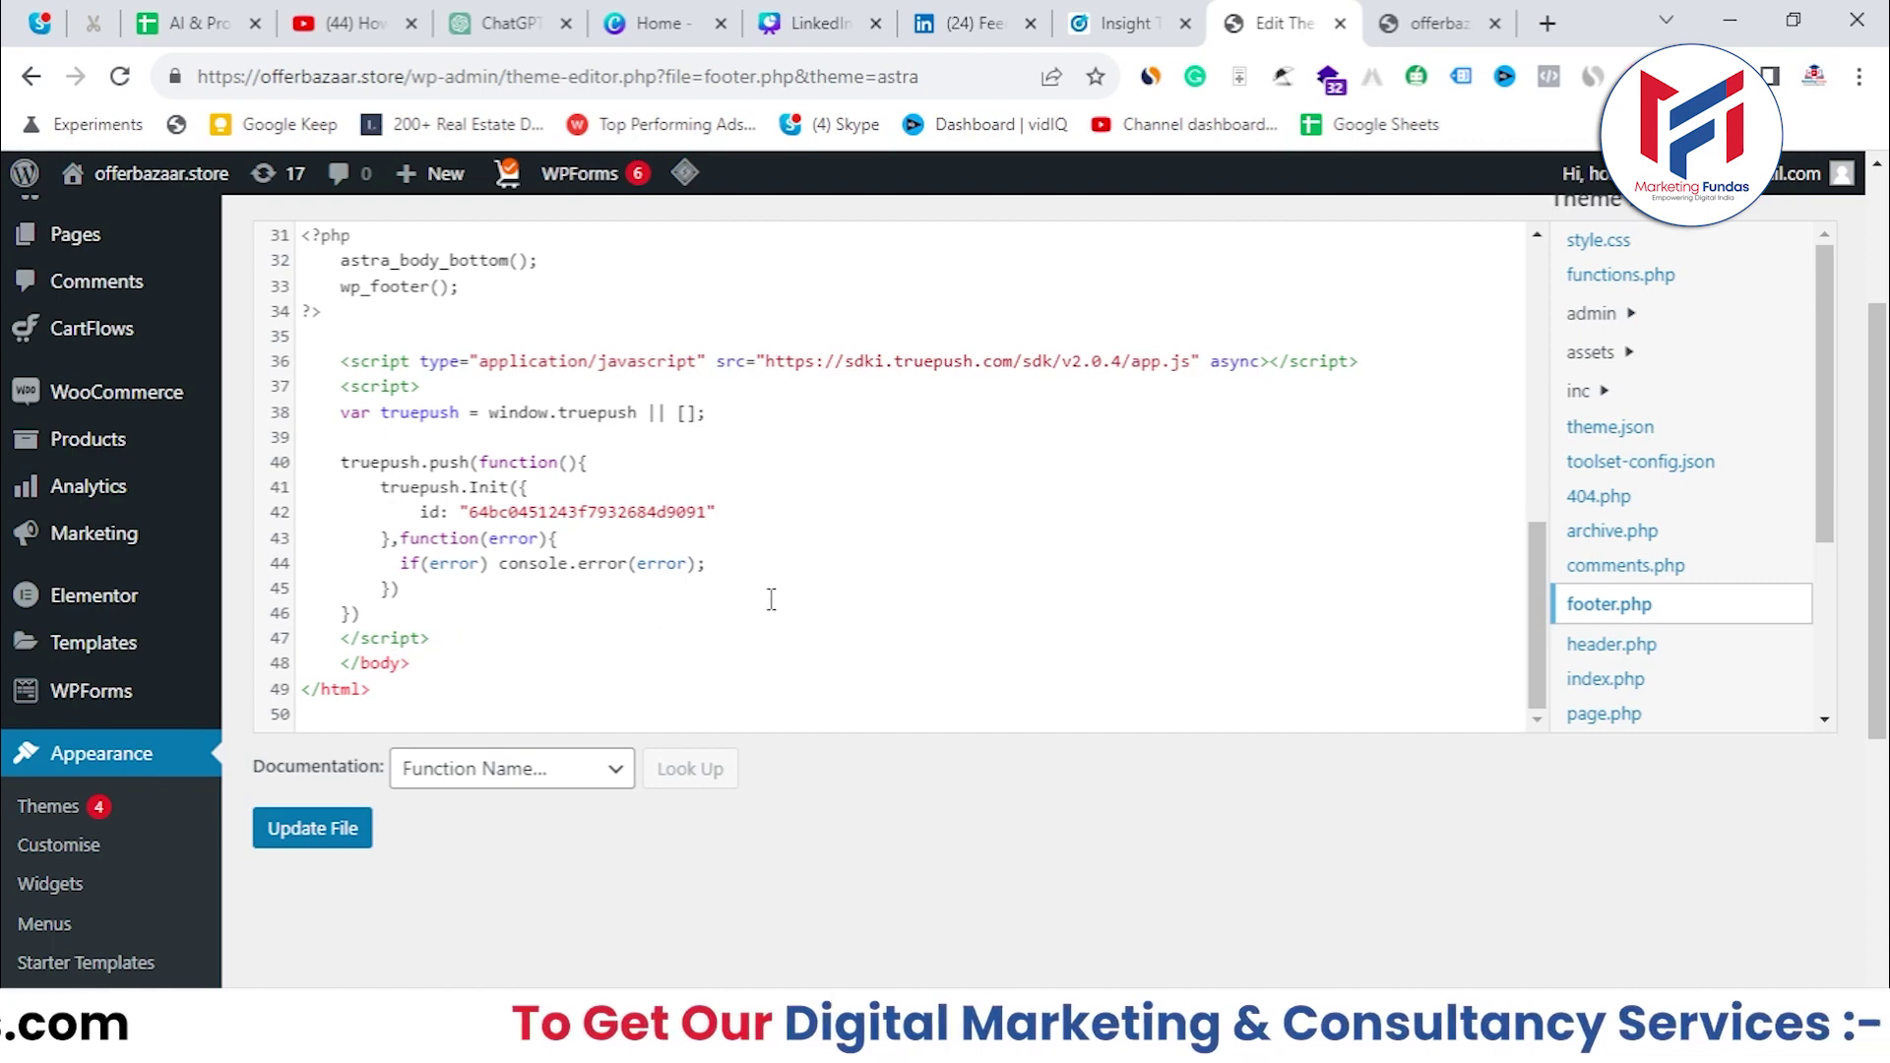
pyautogui.click(625, 620)
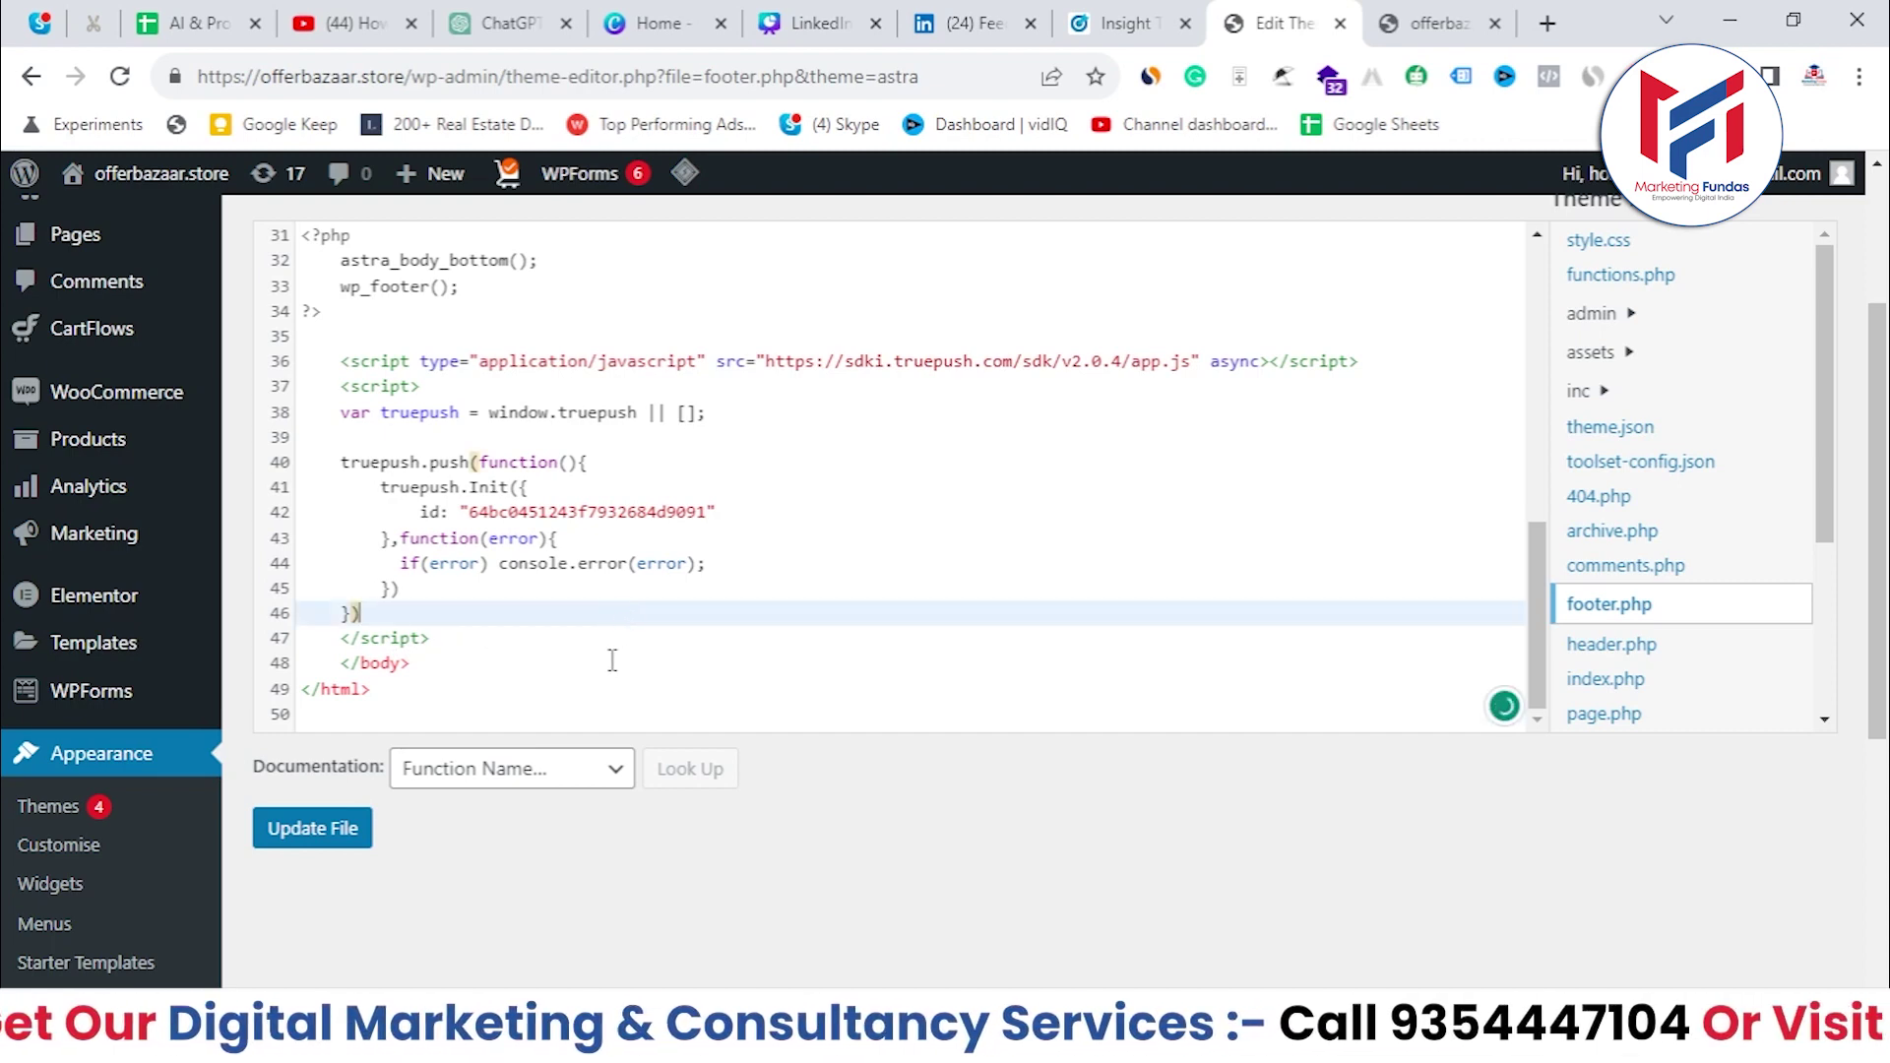
pyautogui.click(611, 661)
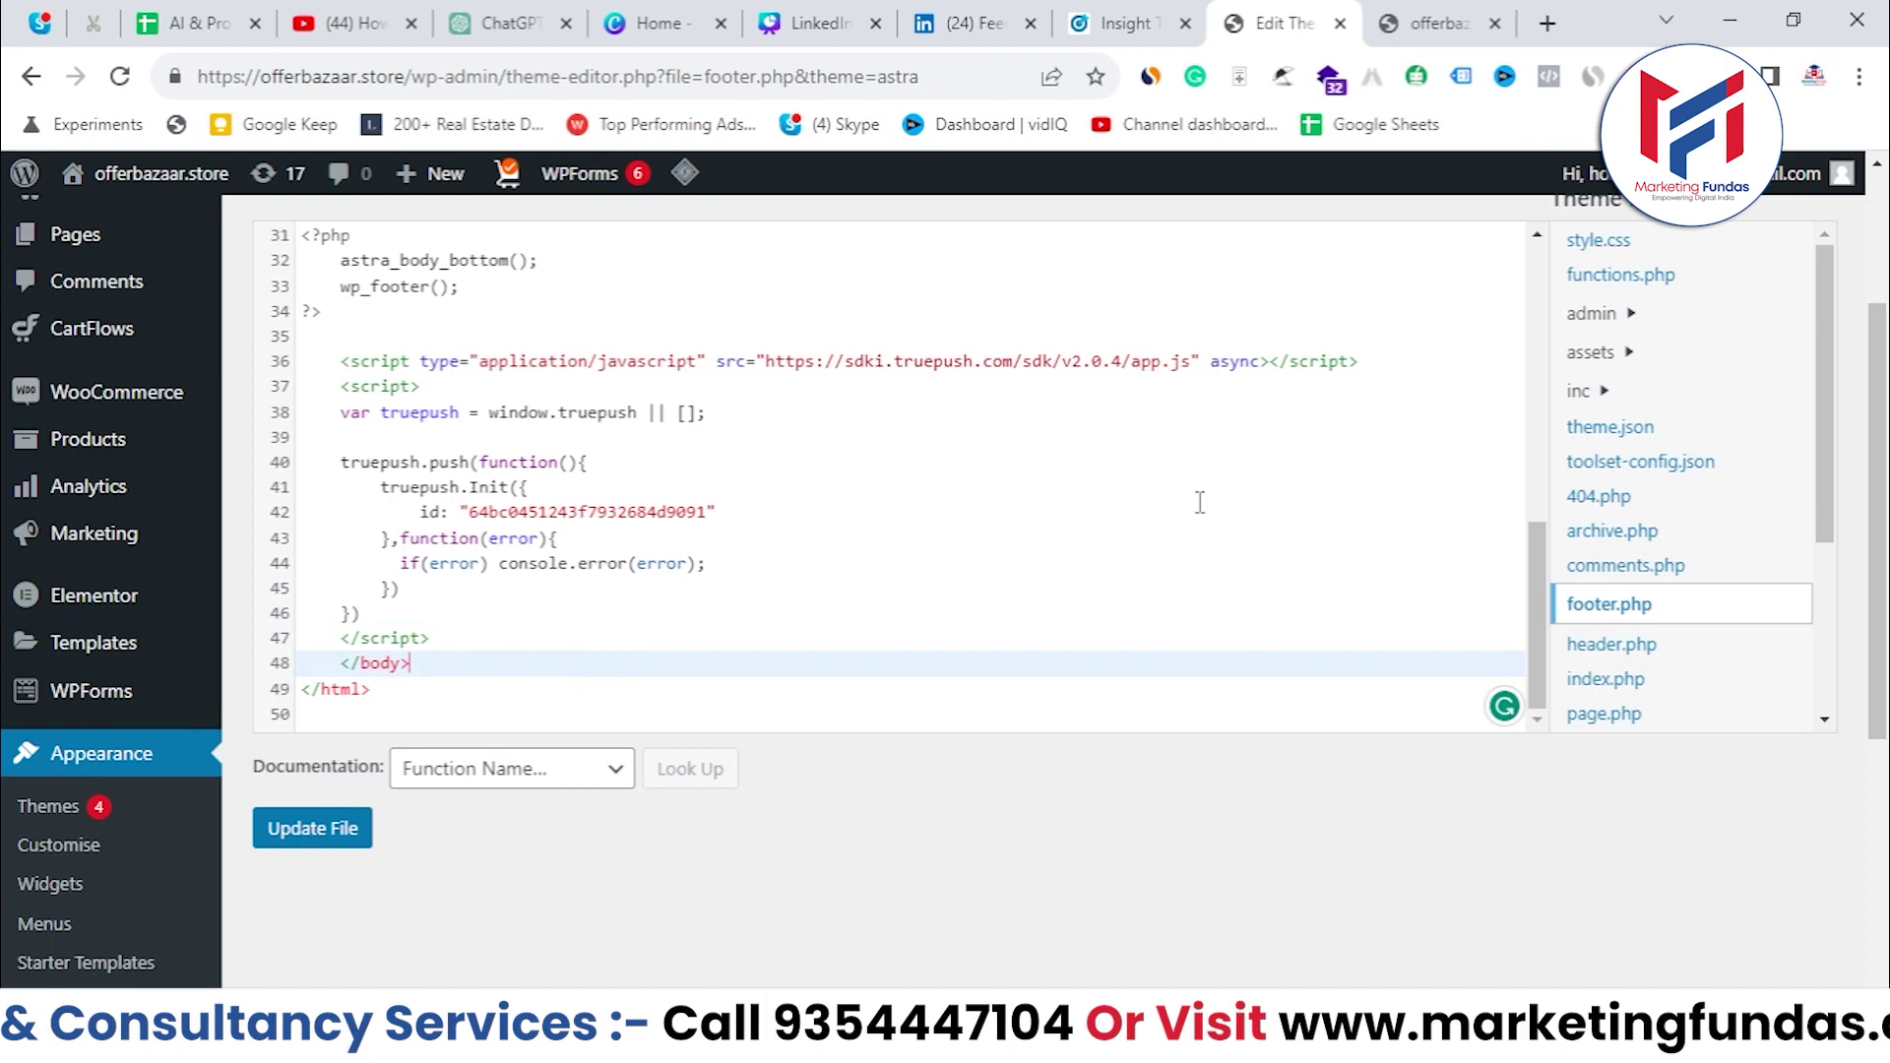
# Open Astra's header.php and find the body tag and the closing head tag.
pyautogui.click(1602, 646)
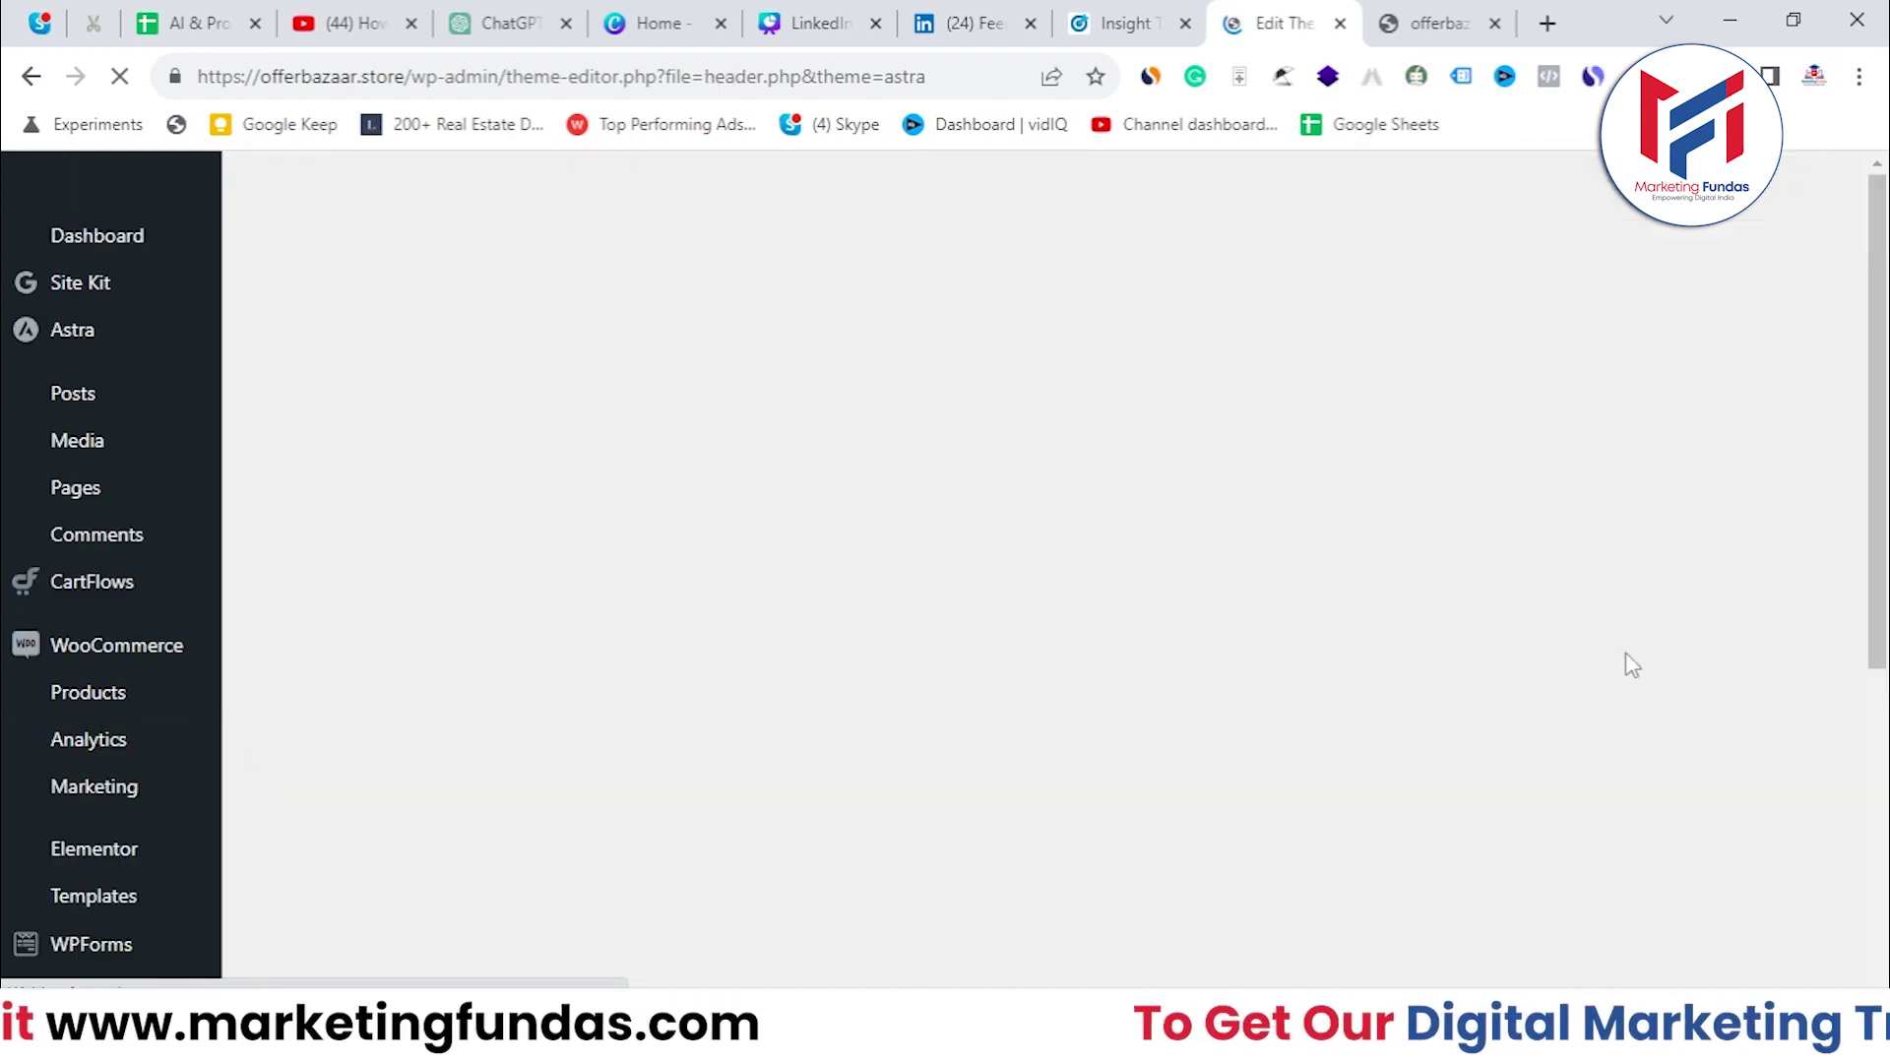
pyautogui.scroll(-2, 1882, 403)
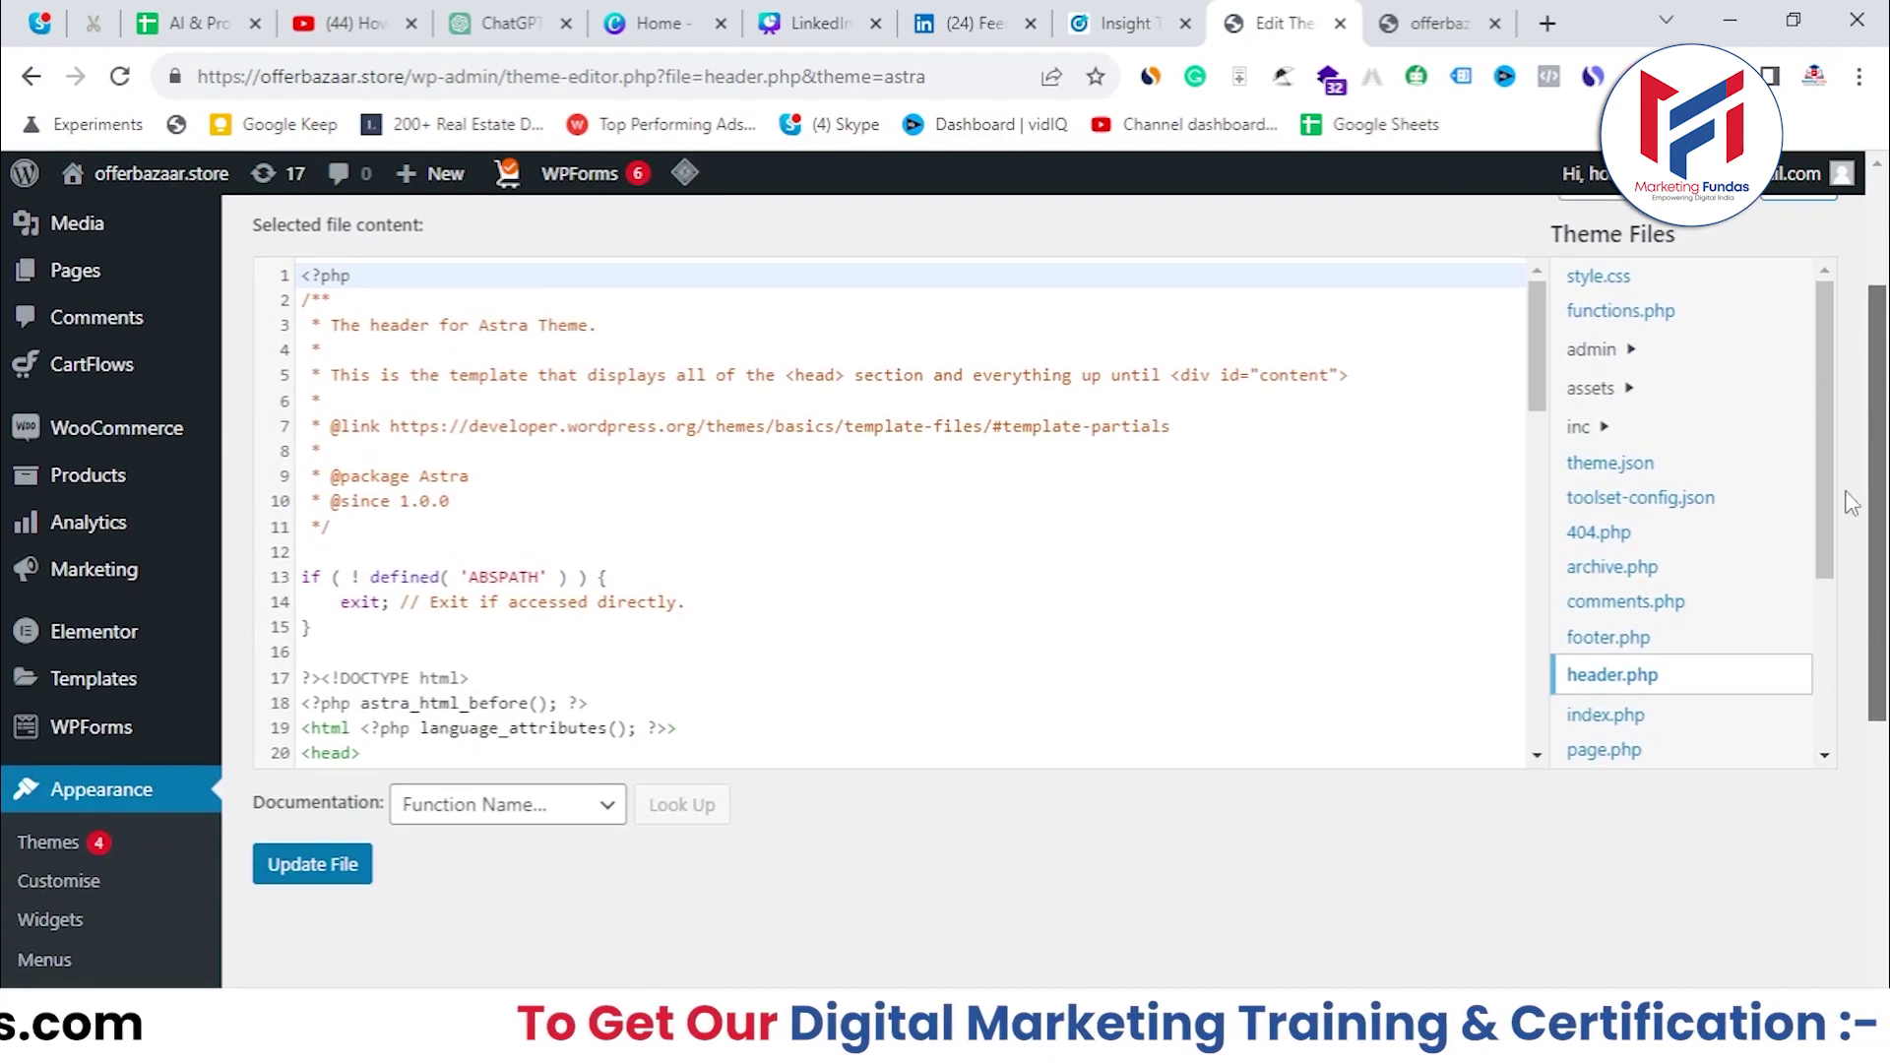
pyautogui.moveTo(1547, 487); pyautogui.dragTo(1555, 523)
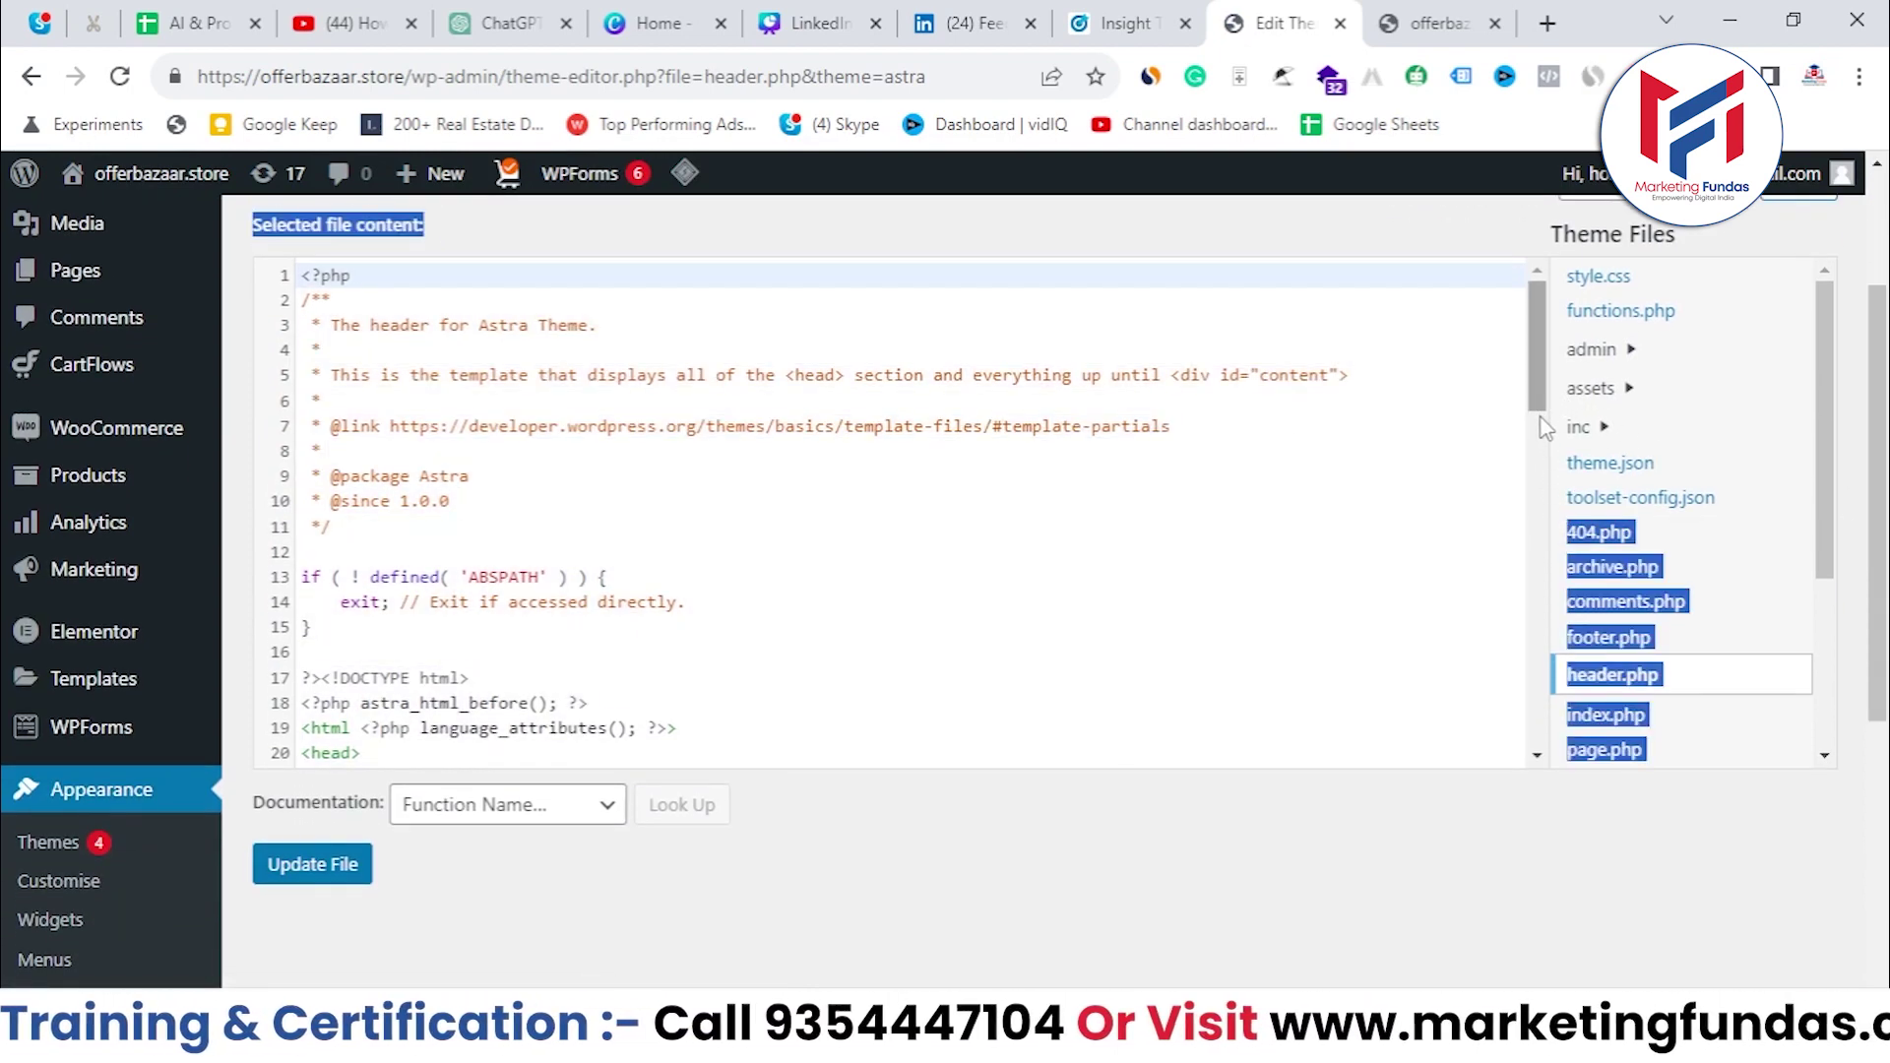
pyautogui.scroll(-5, 1543, 426)
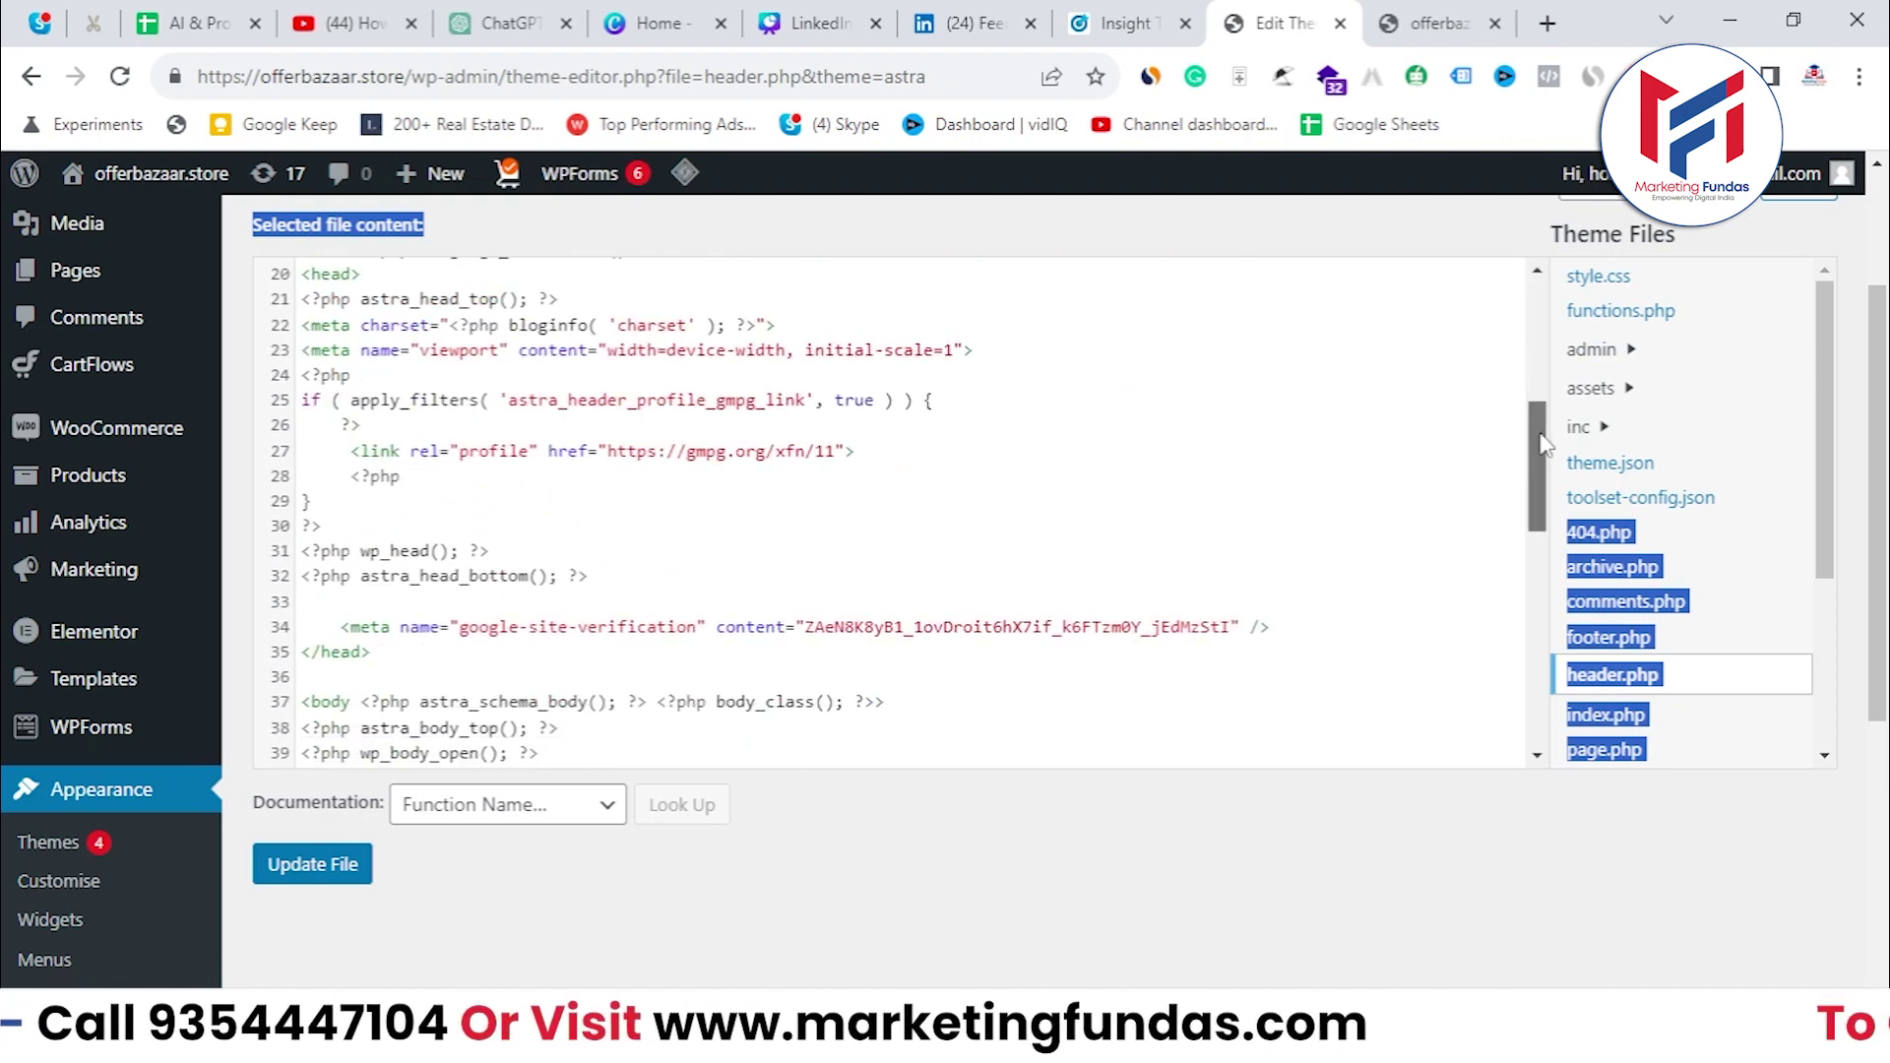
pyautogui.scroll(-3, 1543, 458)
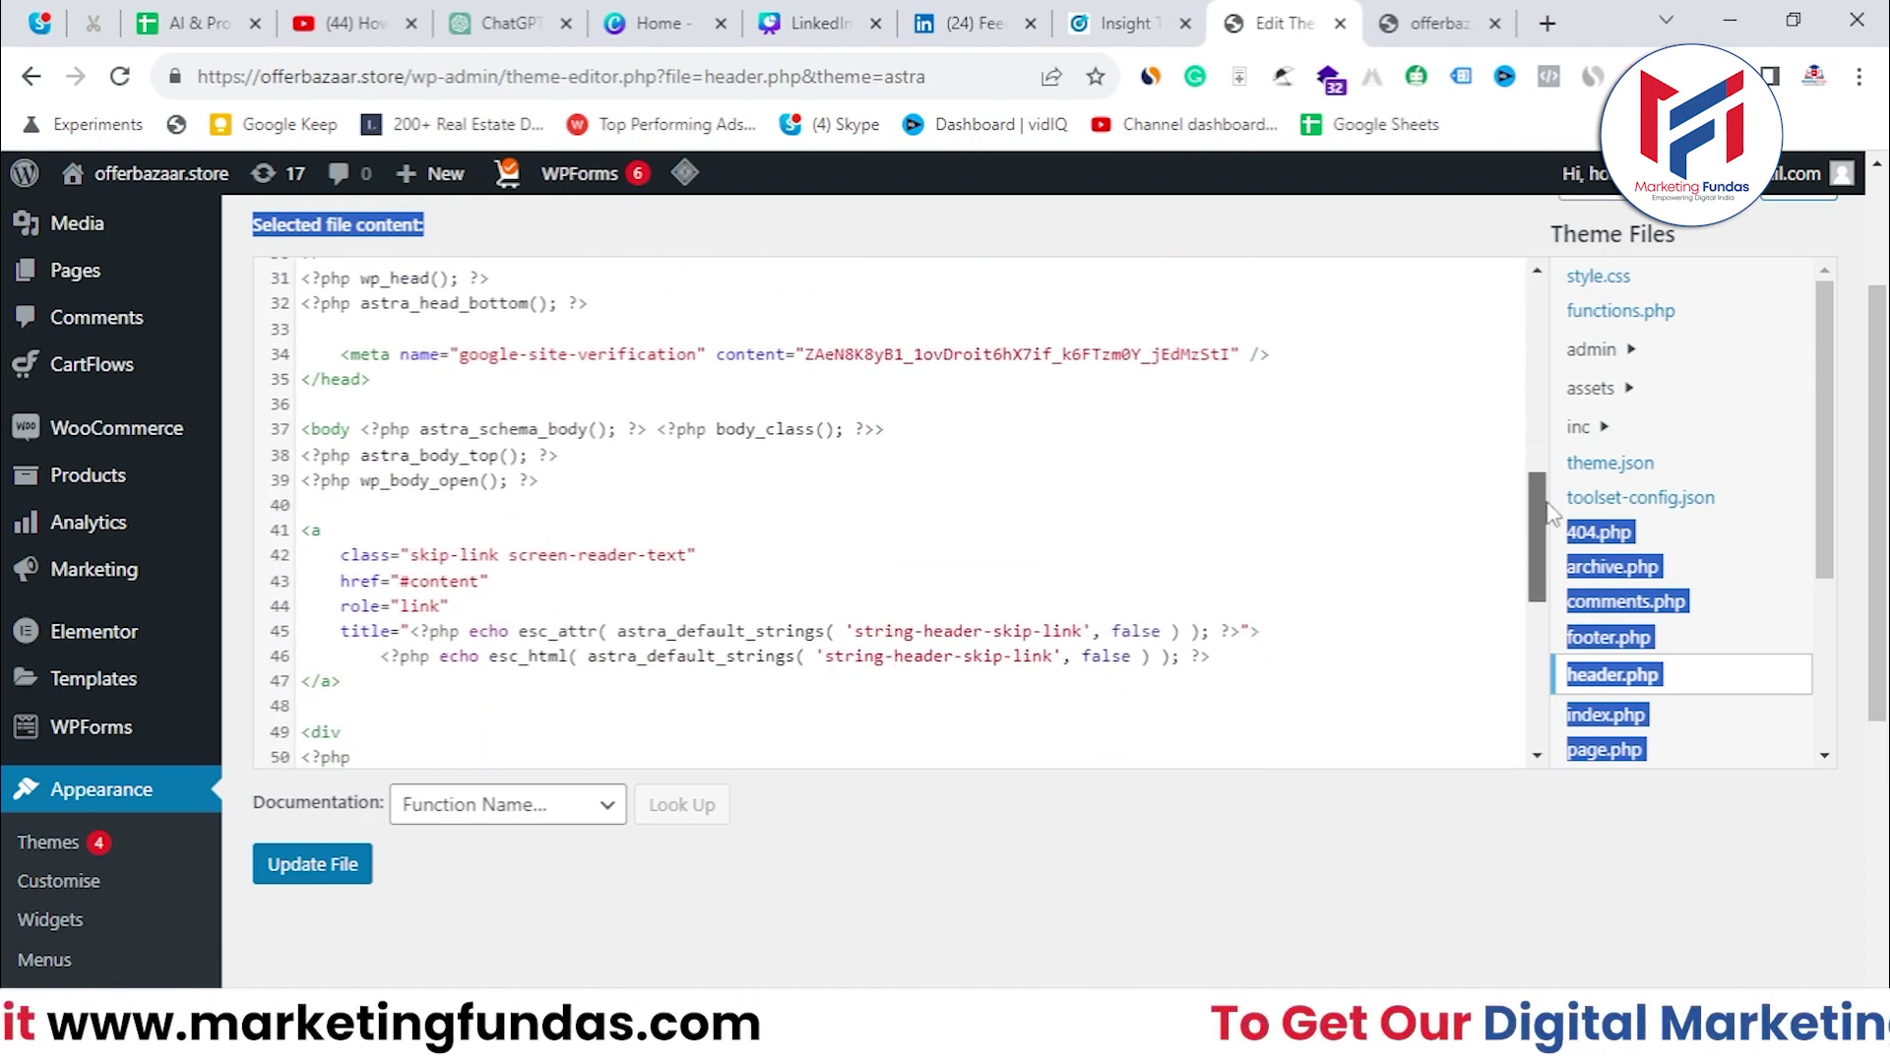
pyautogui.click(794, 420)
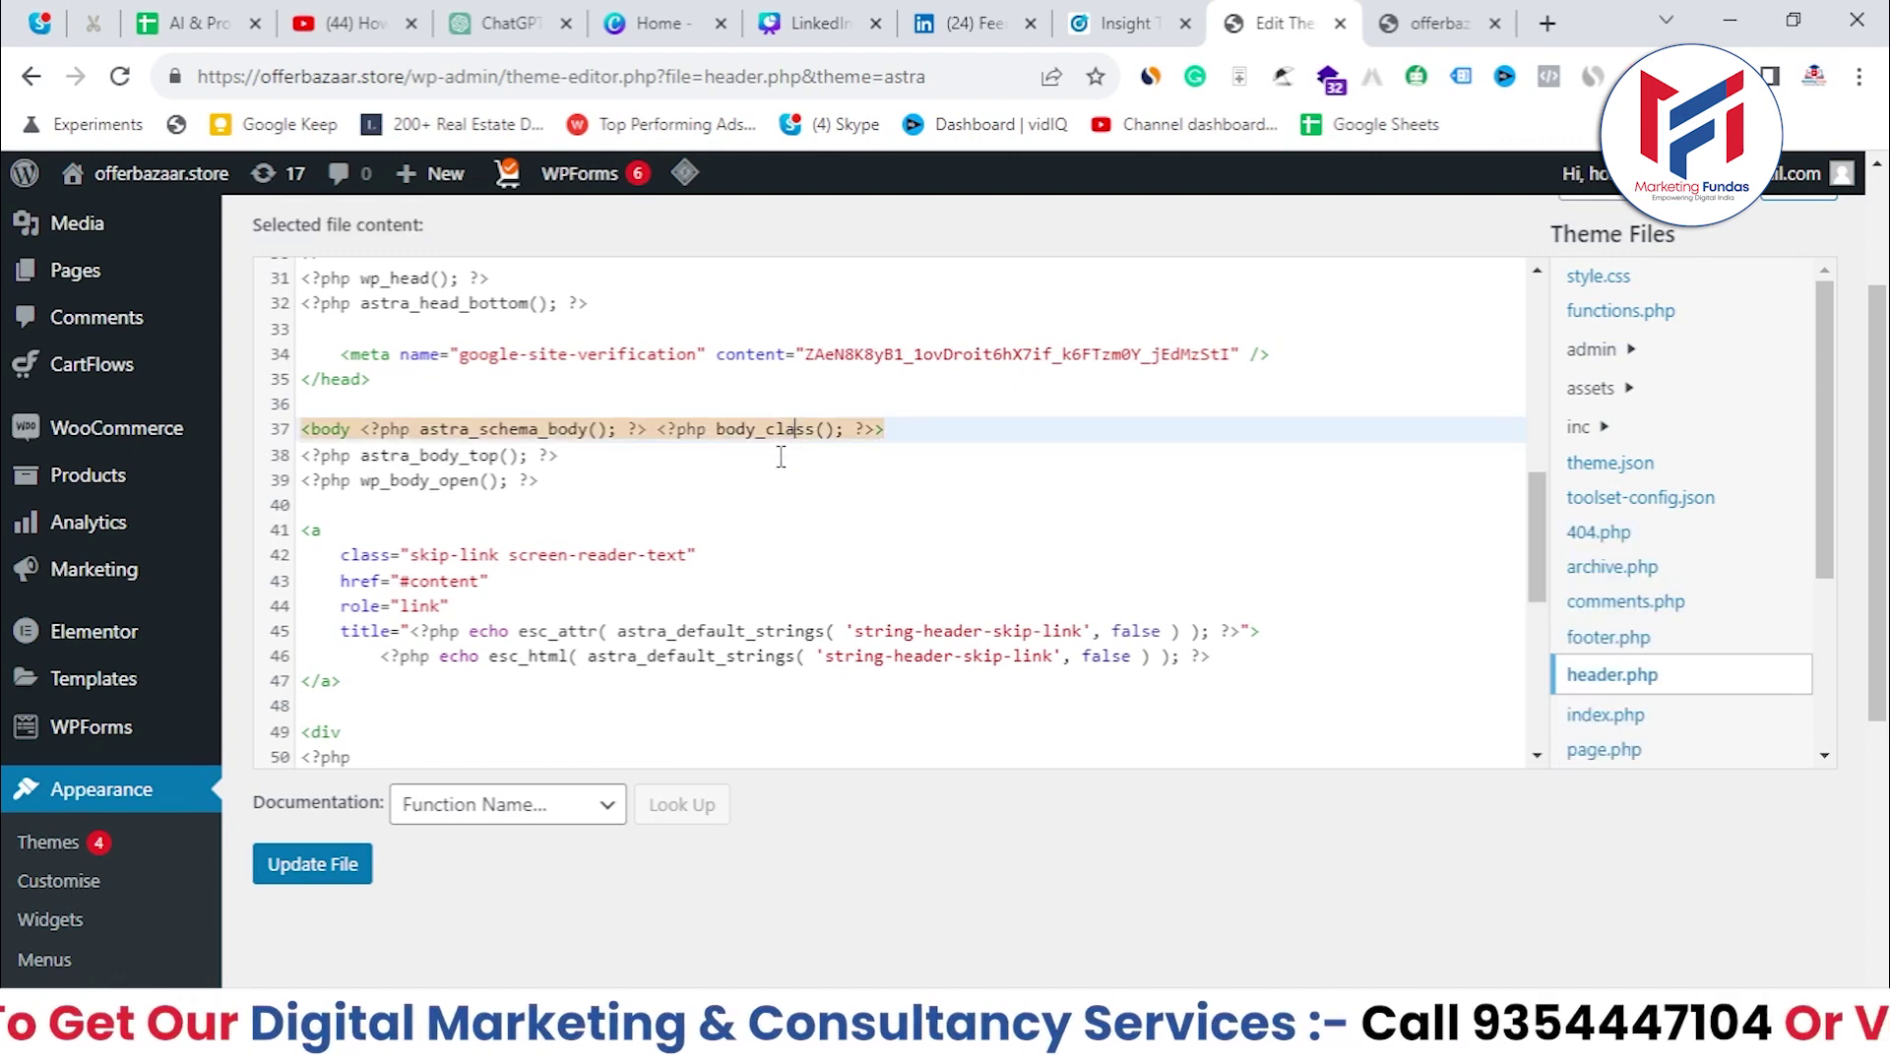
pyautogui.click(513, 540)
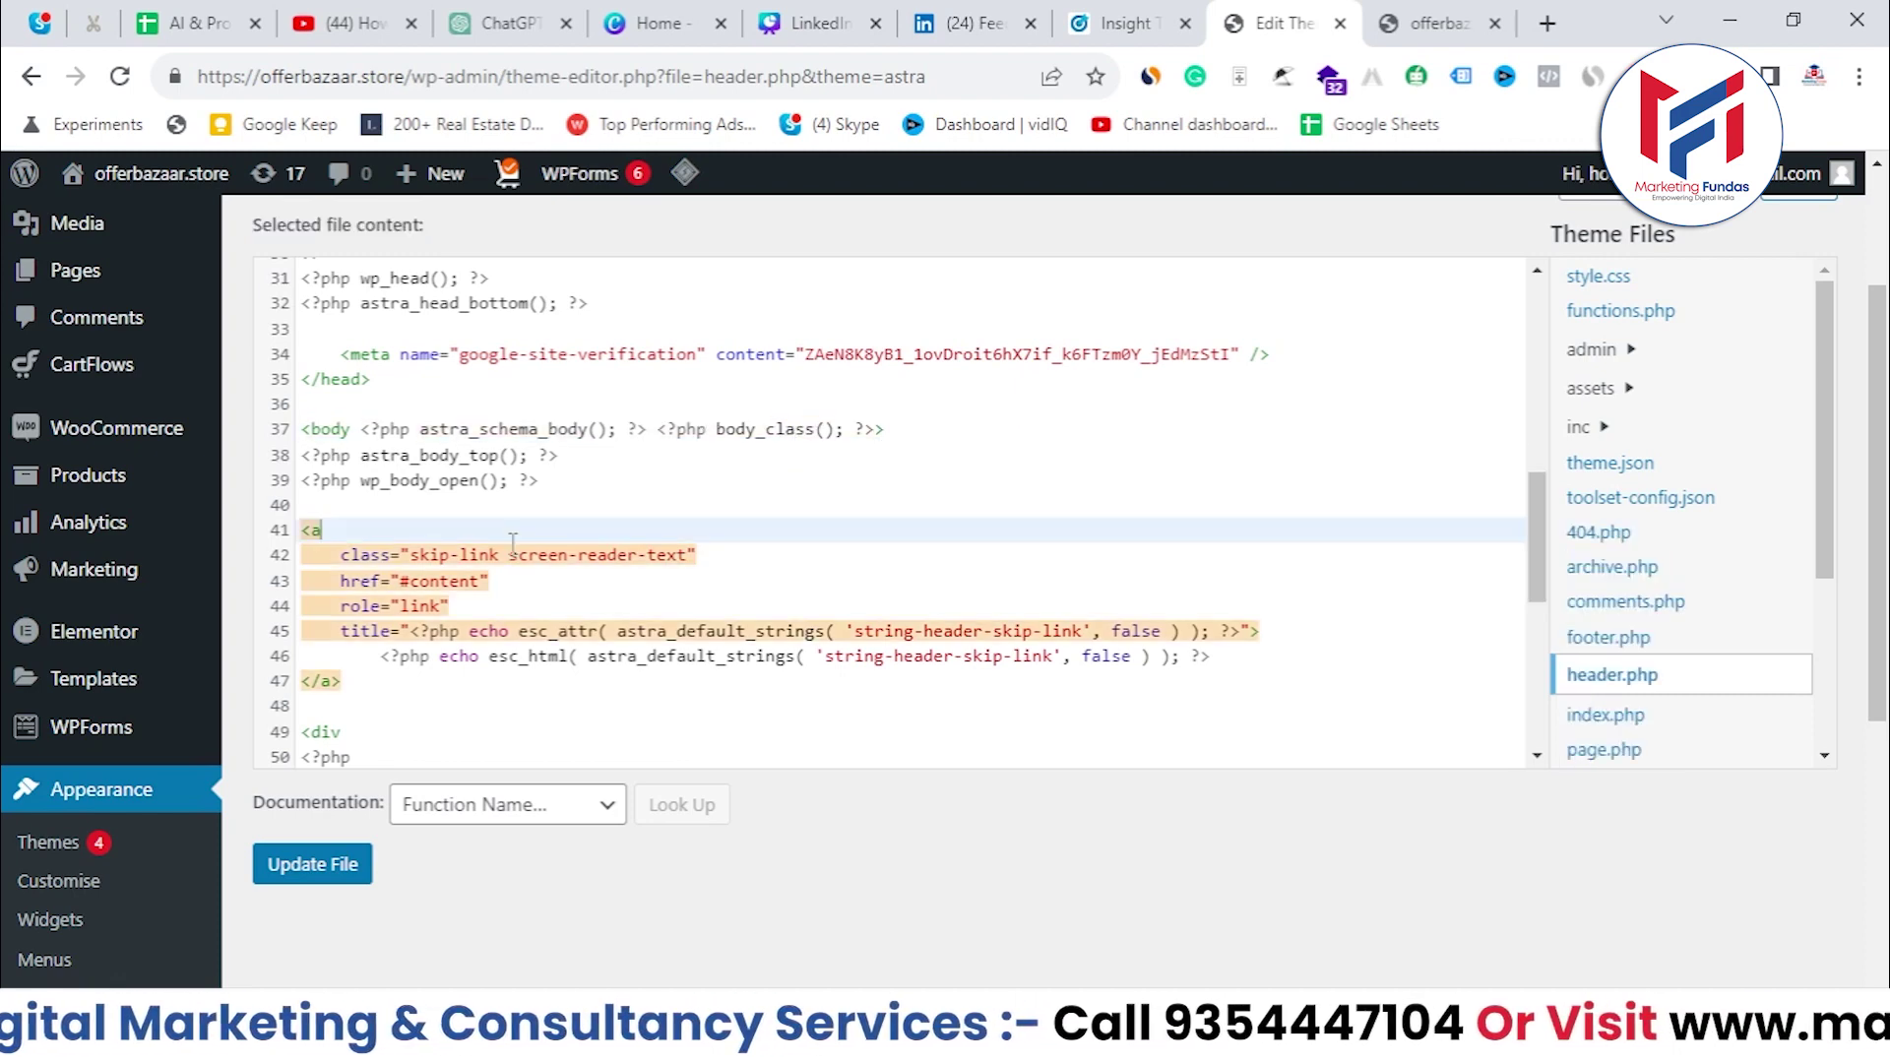
pyautogui.click(394, 389)
# Highlight the opening <head> tag on line 20 and the closing </head> tag on line 35.
pyautogui.scroll(8, 387, 387)
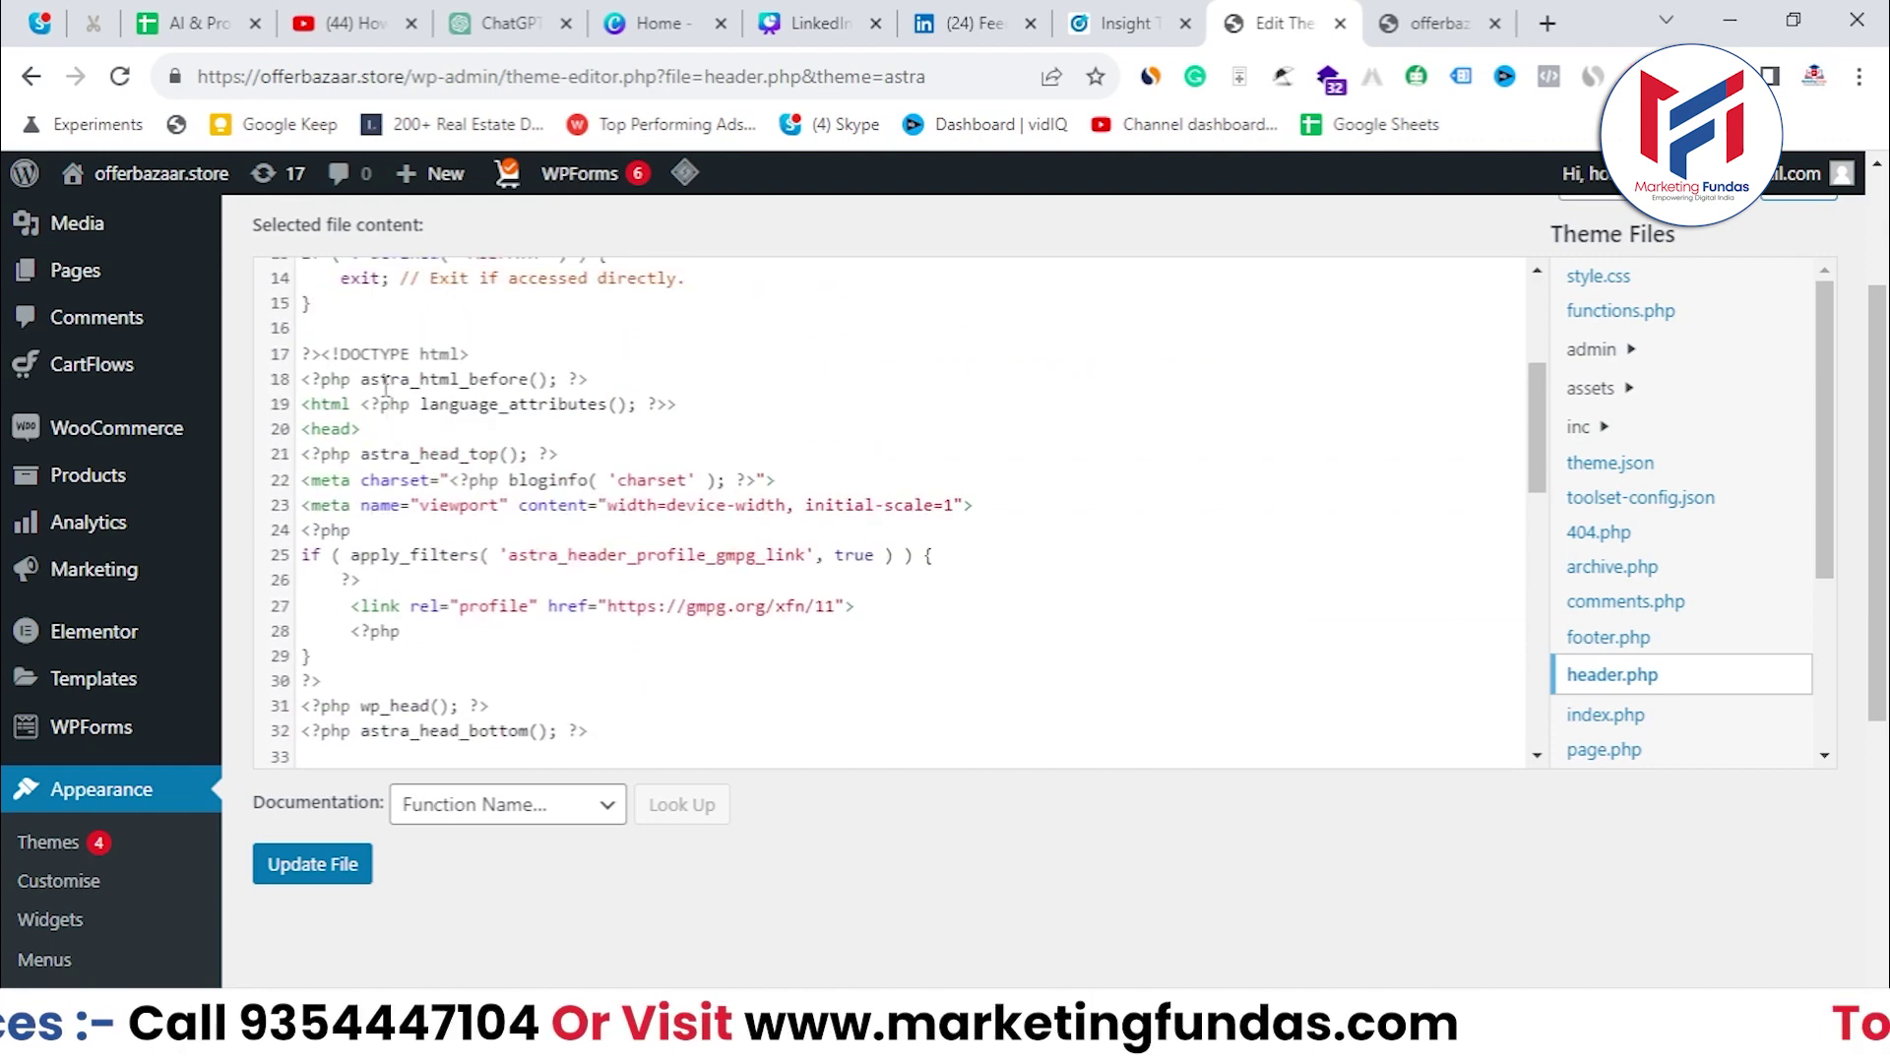
pyautogui.scroll(-3, 386, 386)
pyautogui.scroll(-1, 386, 385)
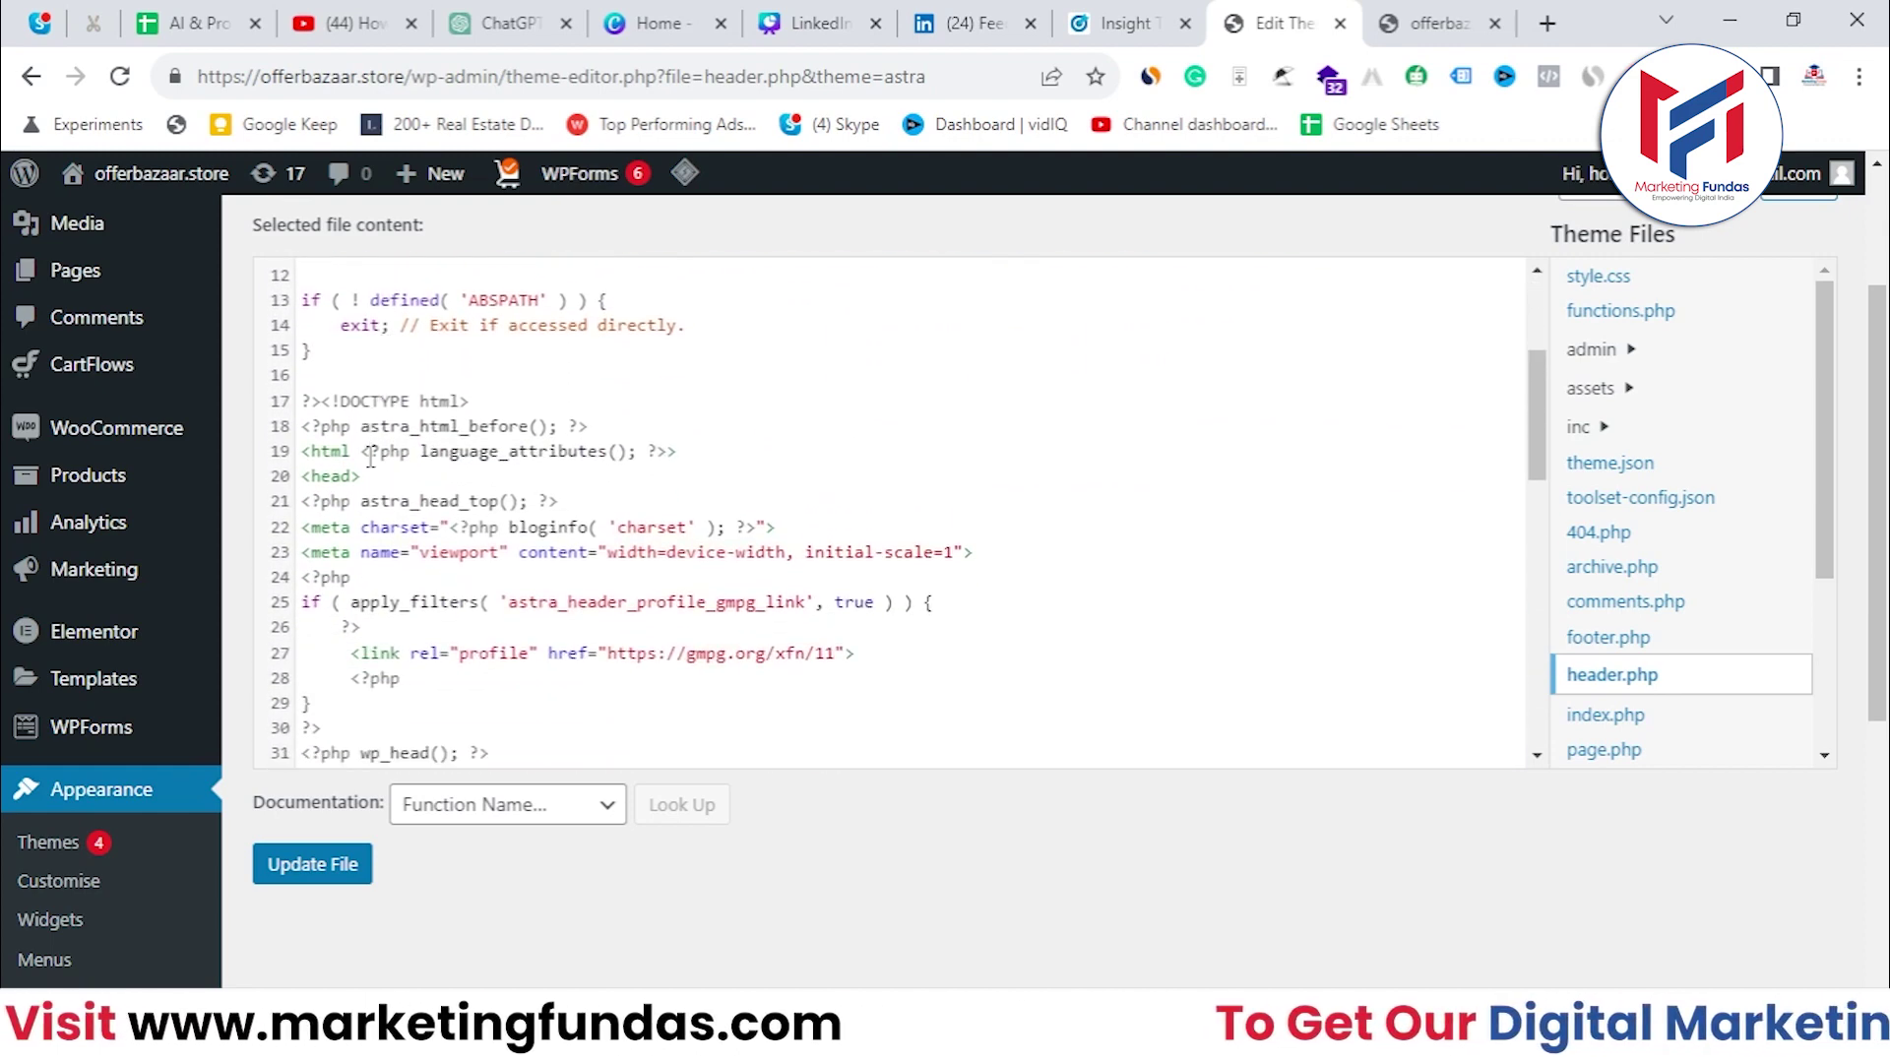
pyautogui.moveTo(370, 473); pyautogui.dragTo(300, 476)
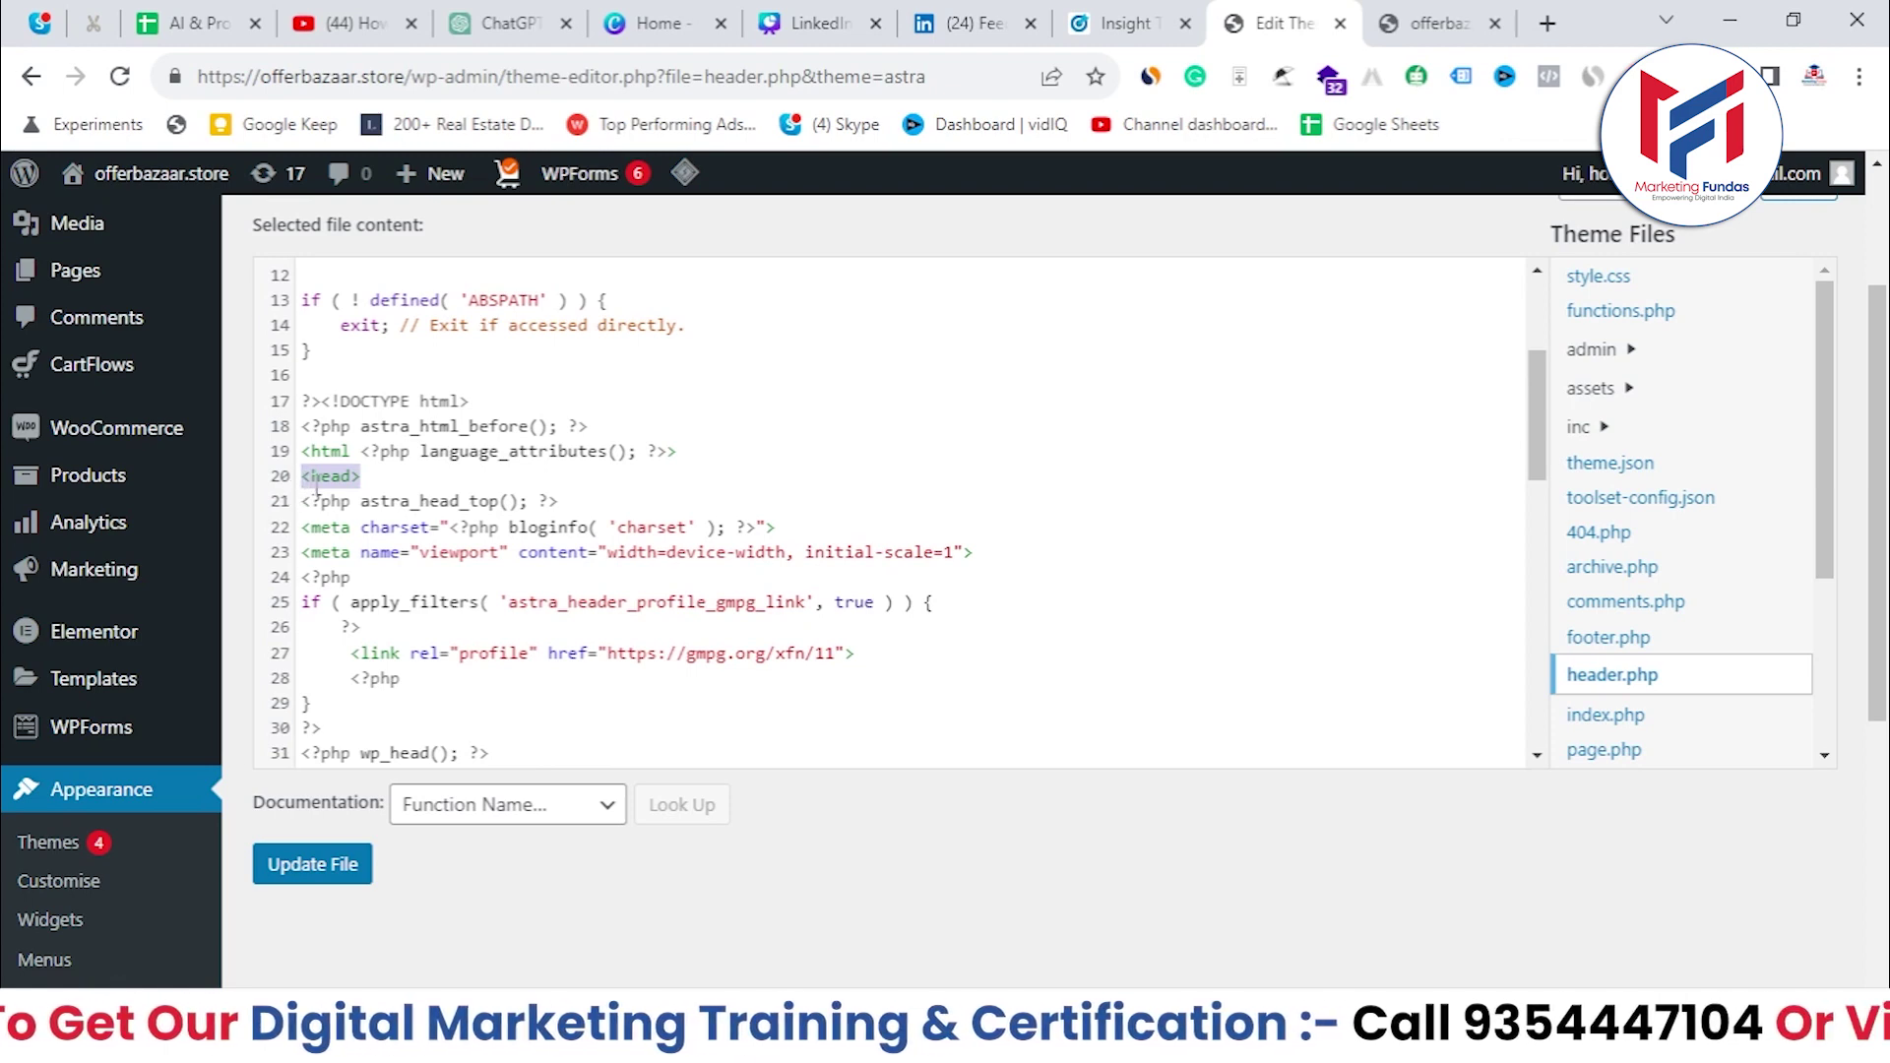
pyautogui.click(371, 479)
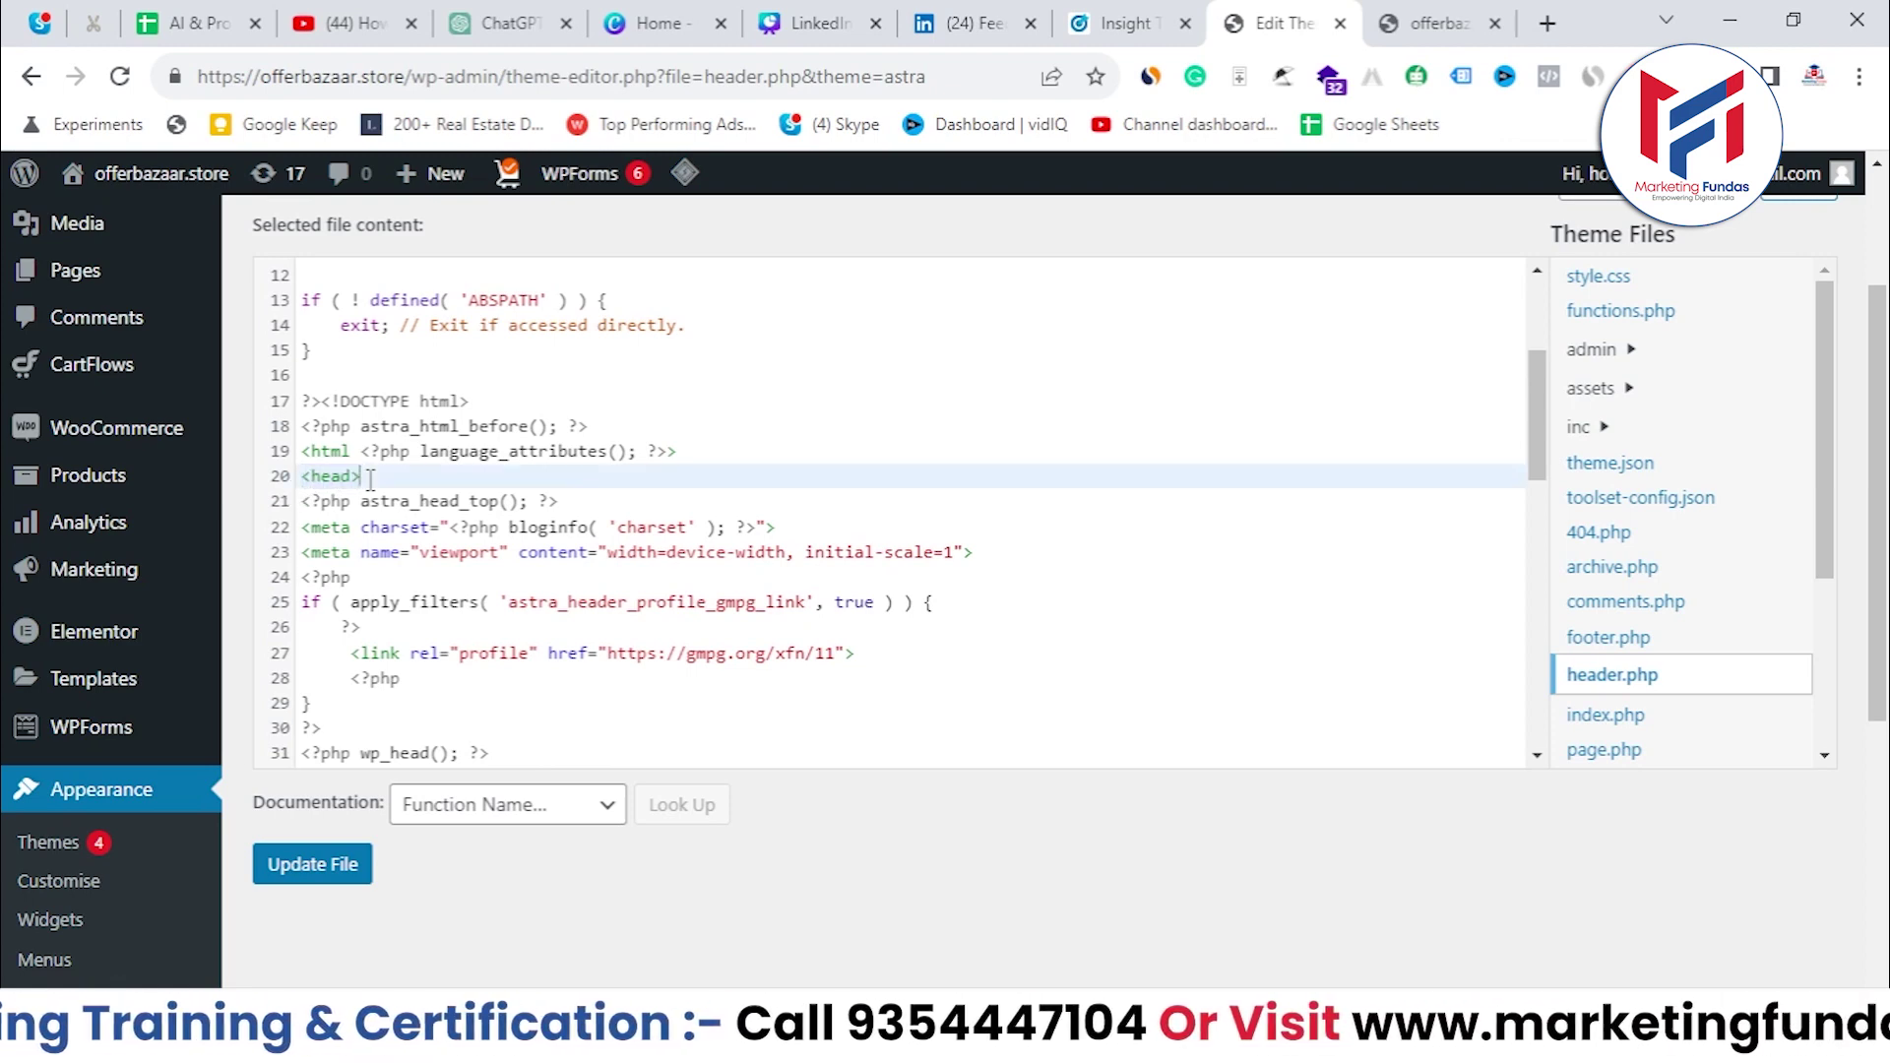
pyautogui.scroll(-4, 370, 479)
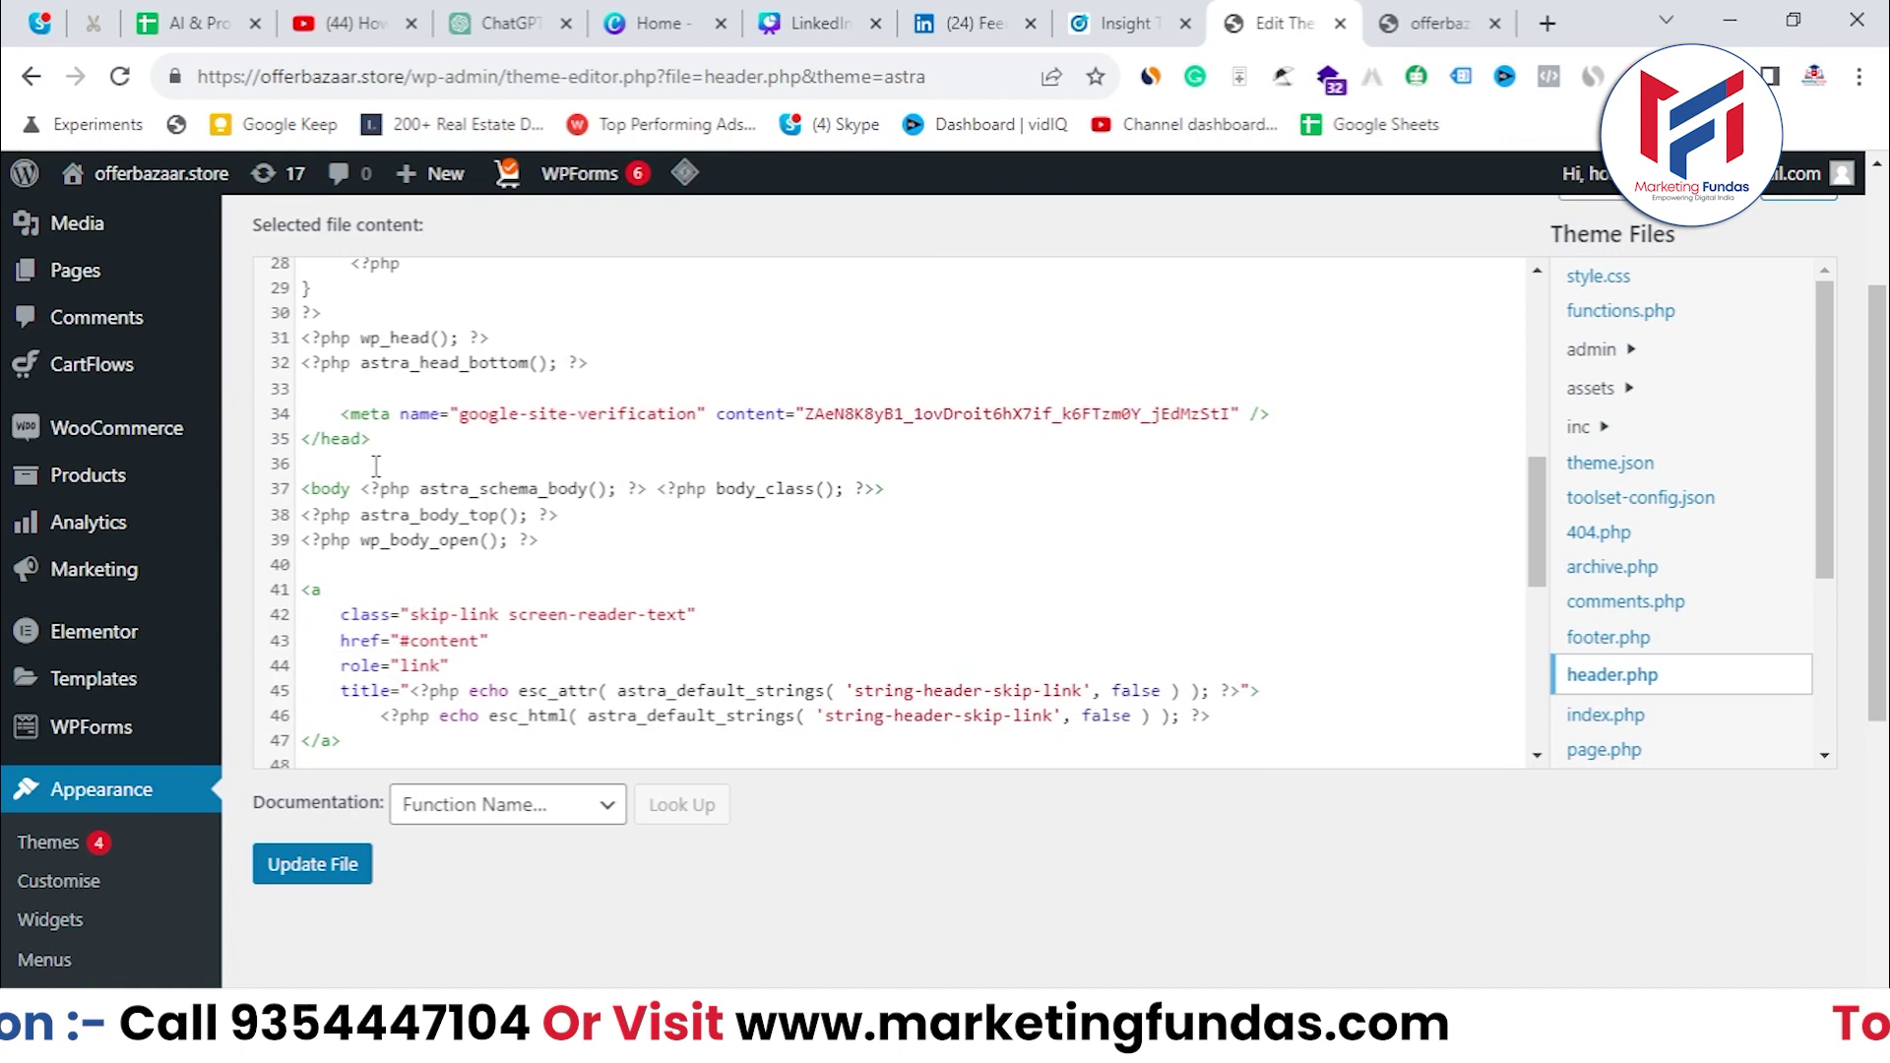
pyautogui.moveTo(384, 449); pyautogui.dragTo(303, 440)
pyautogui.scroll(4, 474, 375)
pyautogui.scroll(-2, 428, 384)
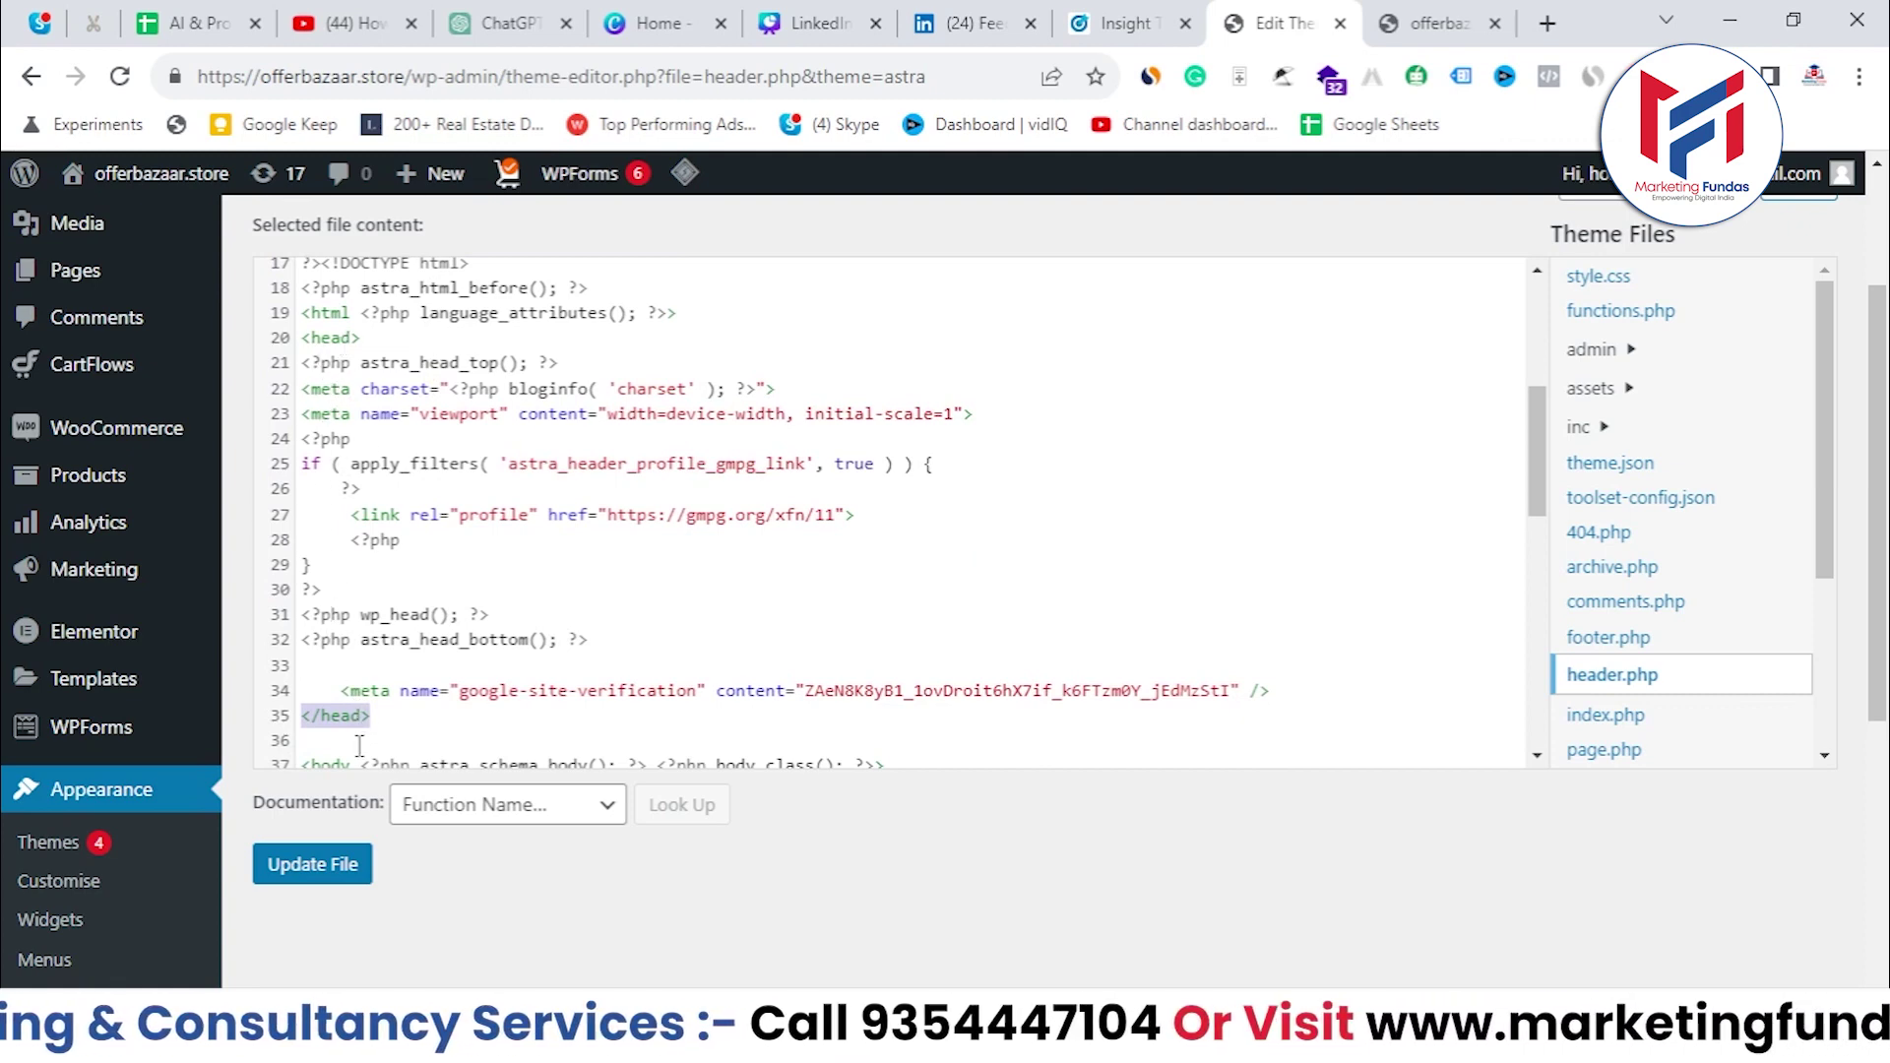
# Insert blank lines after the site-verification meta line, before </head>.
pyautogui.click(1292, 697)
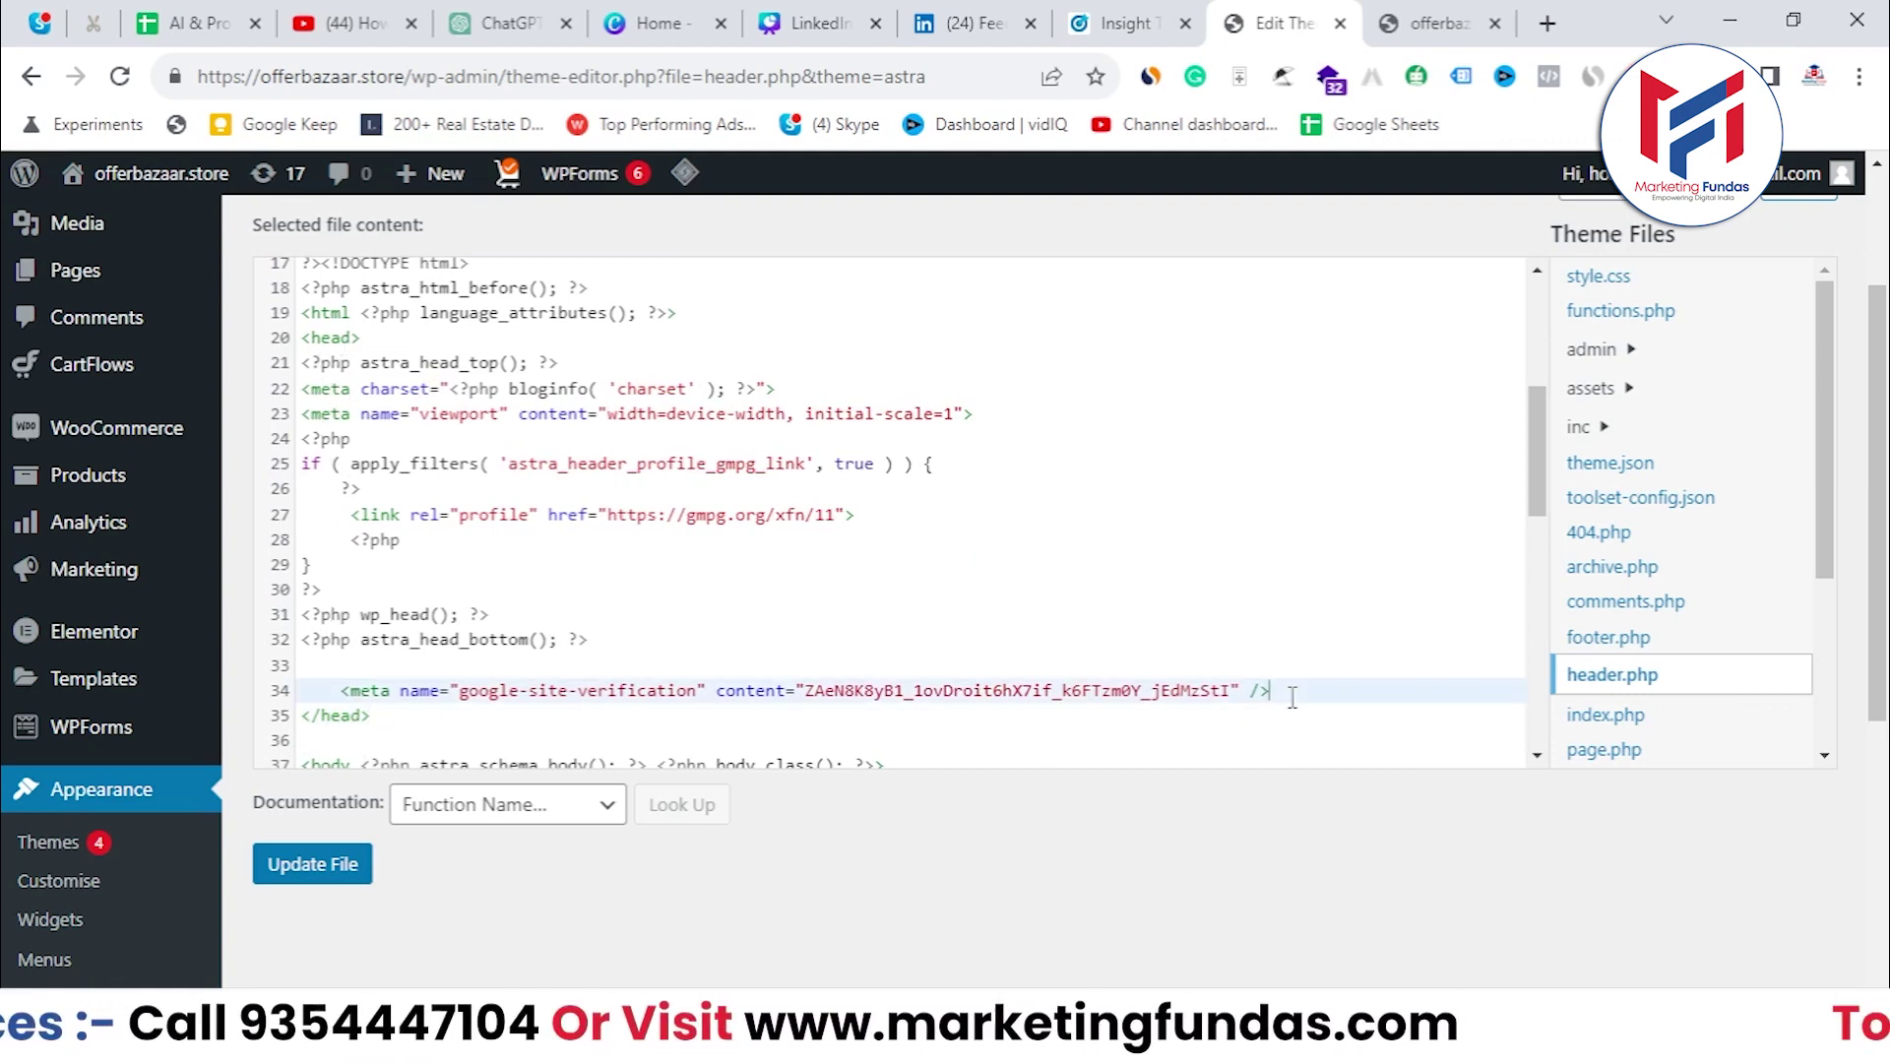
pyautogui.press('Return')
pyautogui.press('Return')
pyautogui.scroll(-2, 389, 624)
pyautogui.scroll(2, 364, 594)
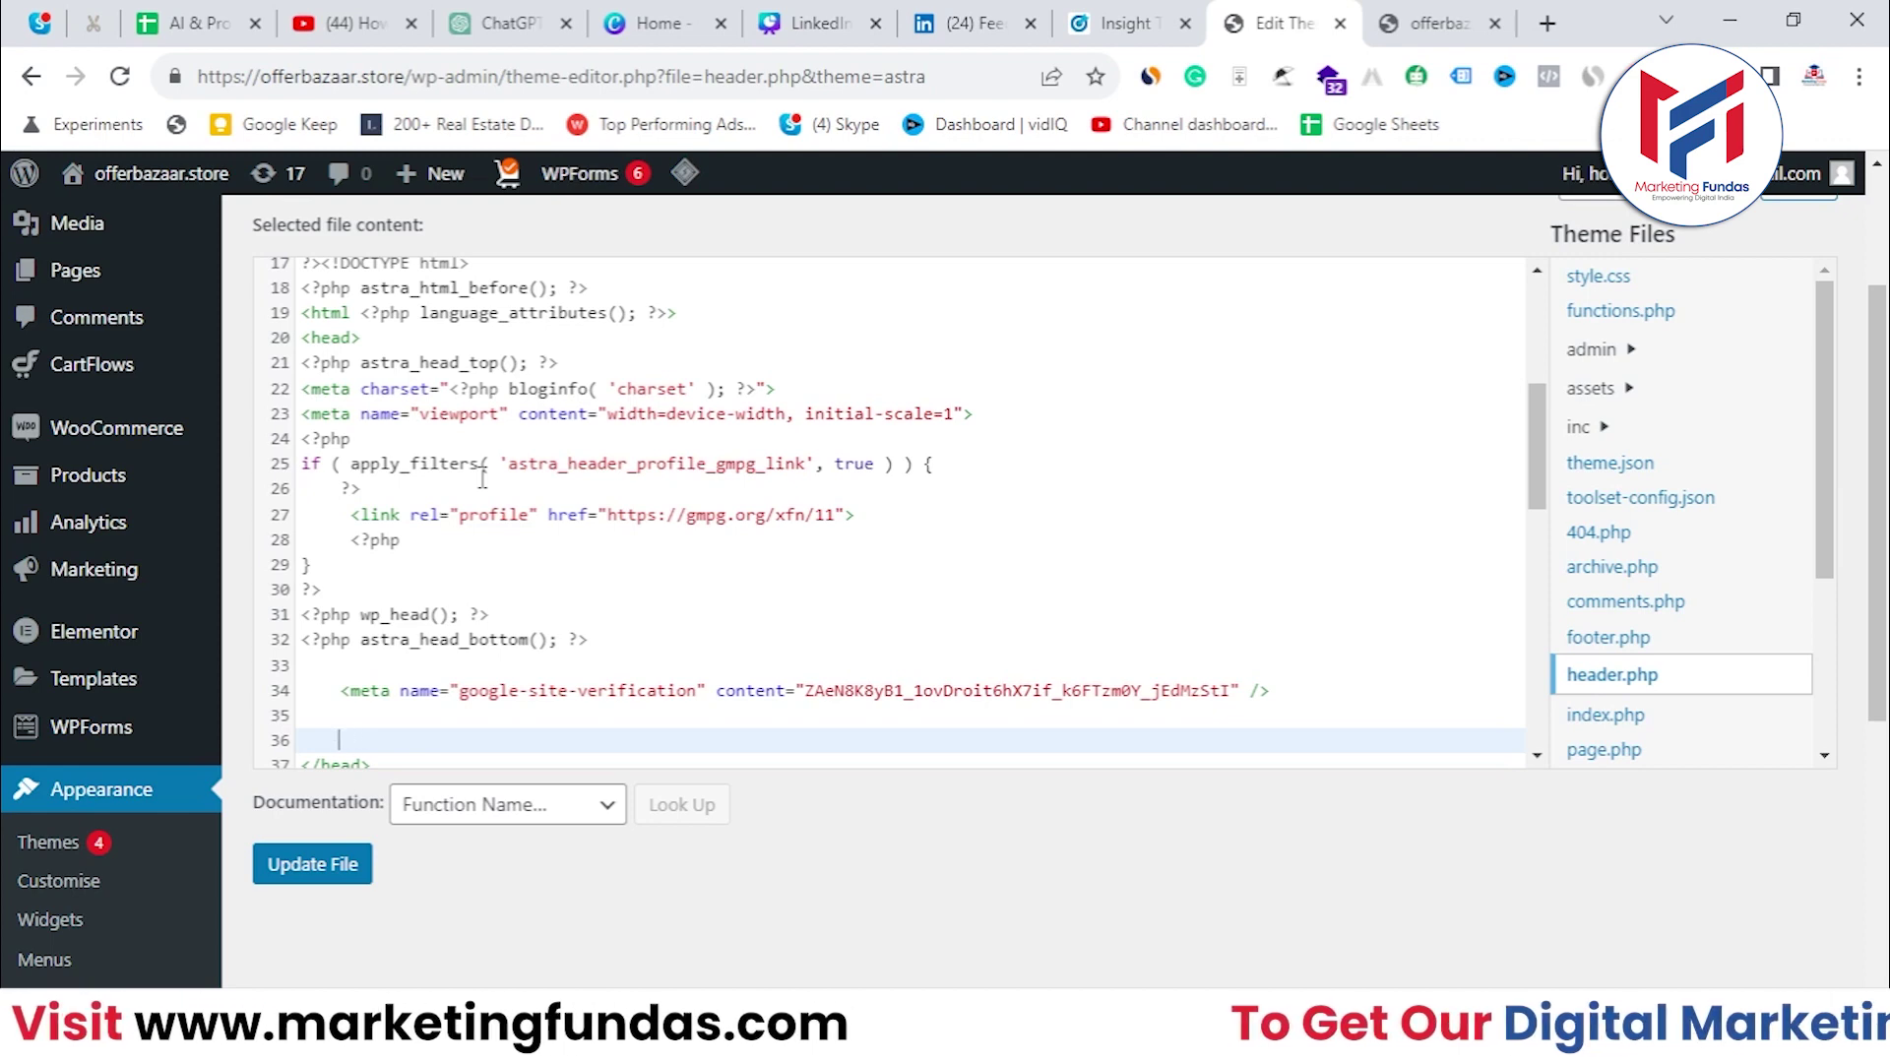
pyautogui.scroll(-3, 482, 480)
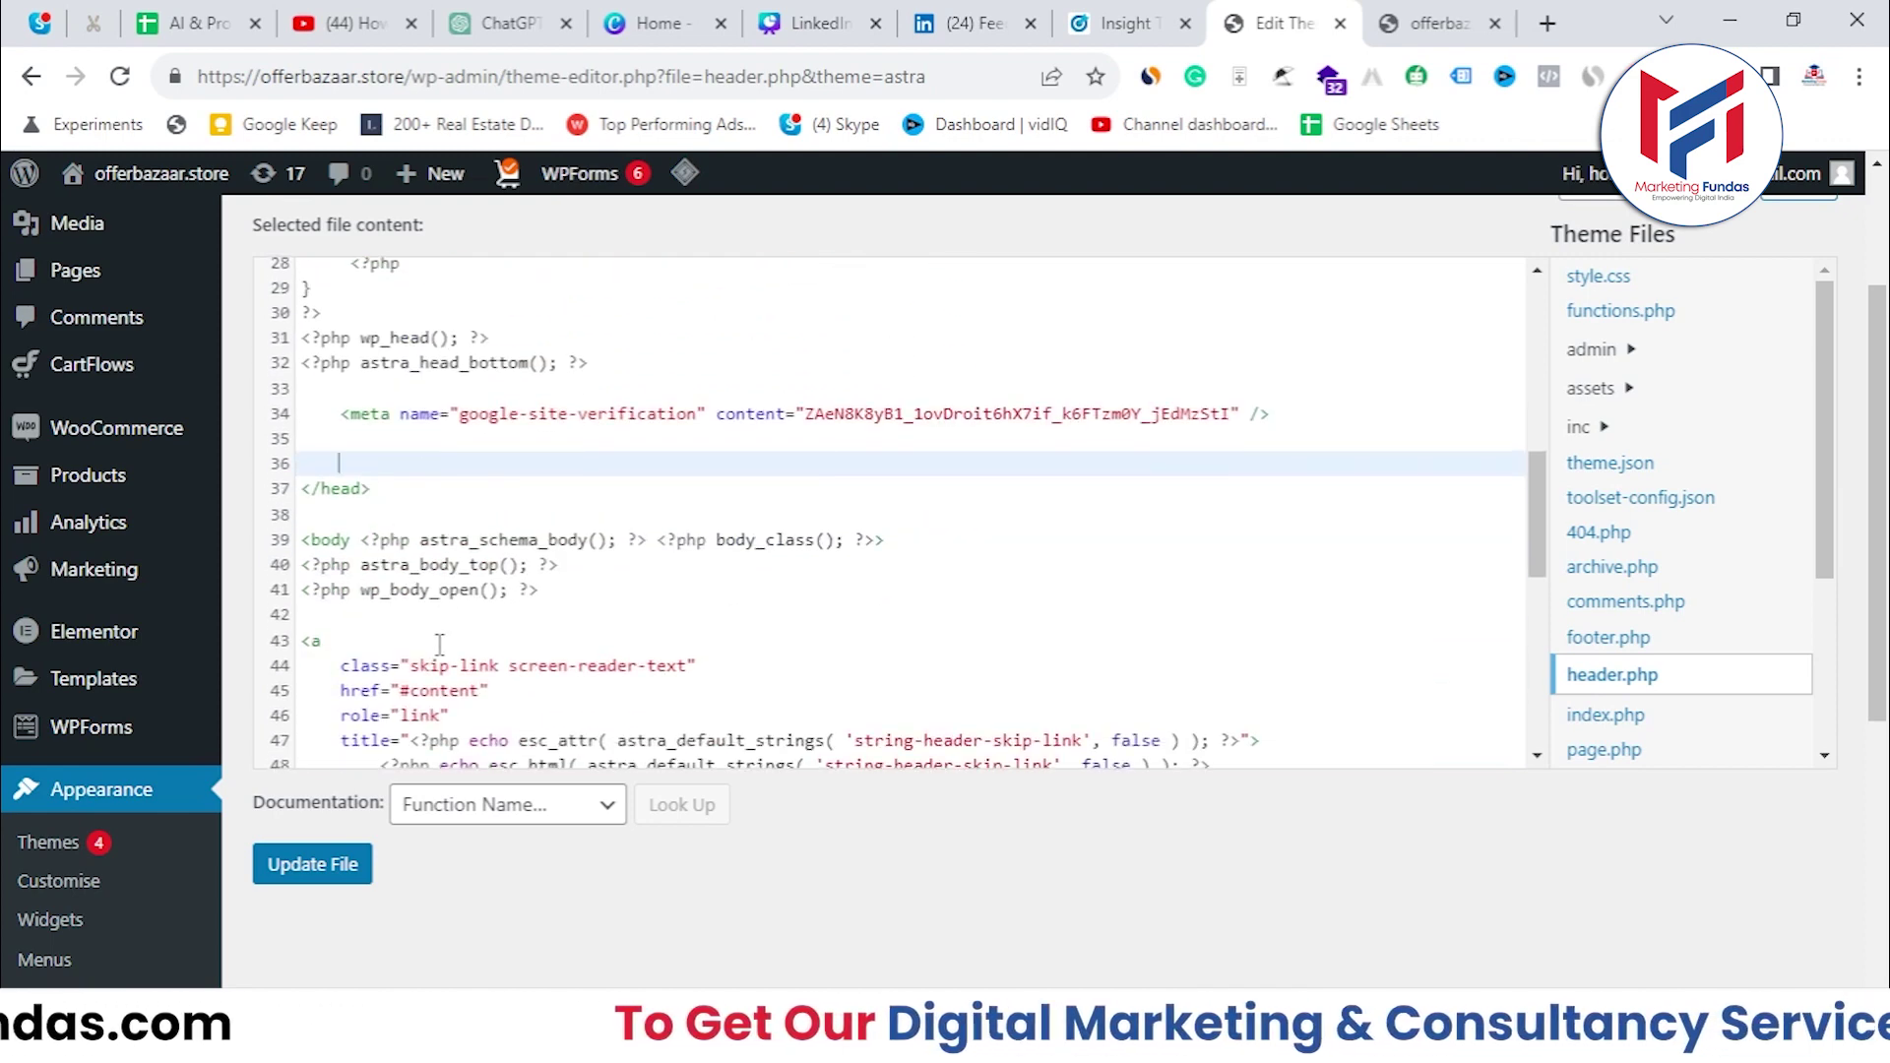
pyautogui.scroll(-2, 440, 645)
pyautogui.click(467, 608)
pyautogui.click(487, 394)
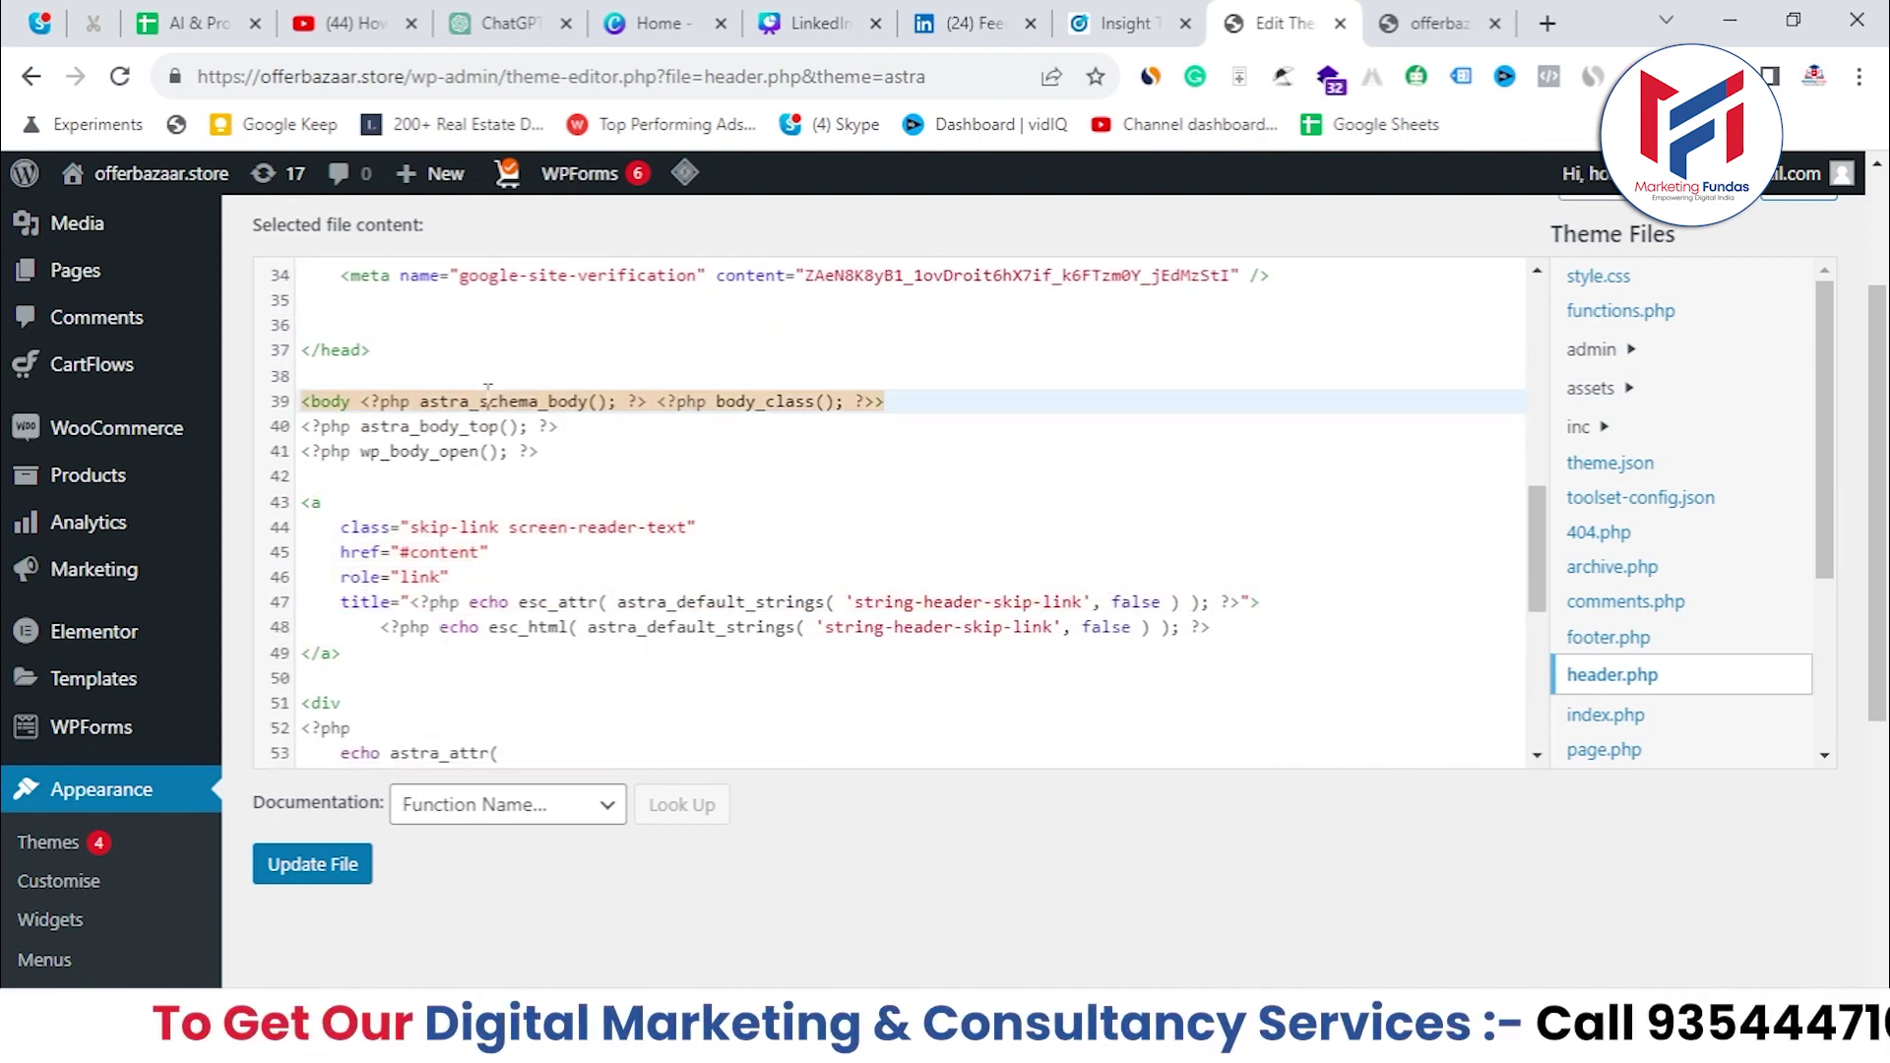
pyautogui.click(444, 727)
pyautogui.scroll(5, 456, 722)
pyautogui.scroll(2, 421, 613)
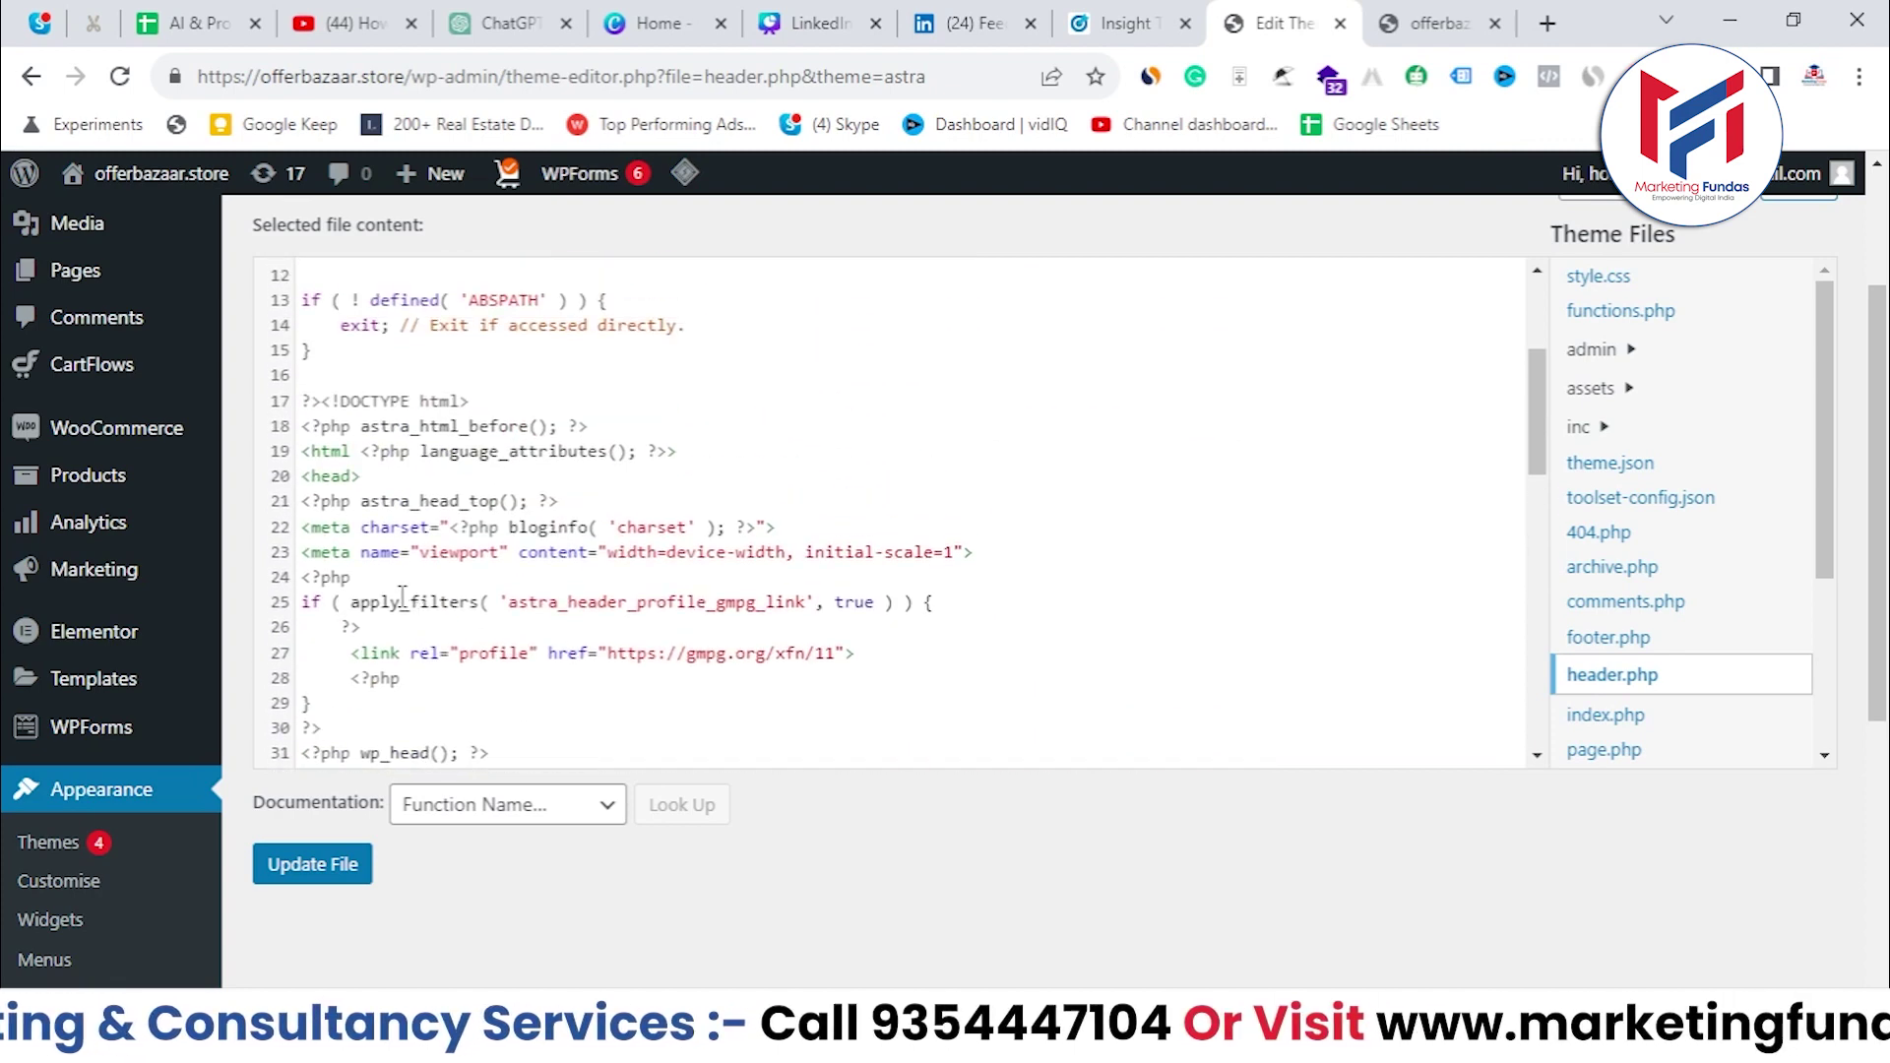
# Paste the LinkedIn Insight Tag code onto empty line 35 just above </head>.
pyautogui.click(302, 478)
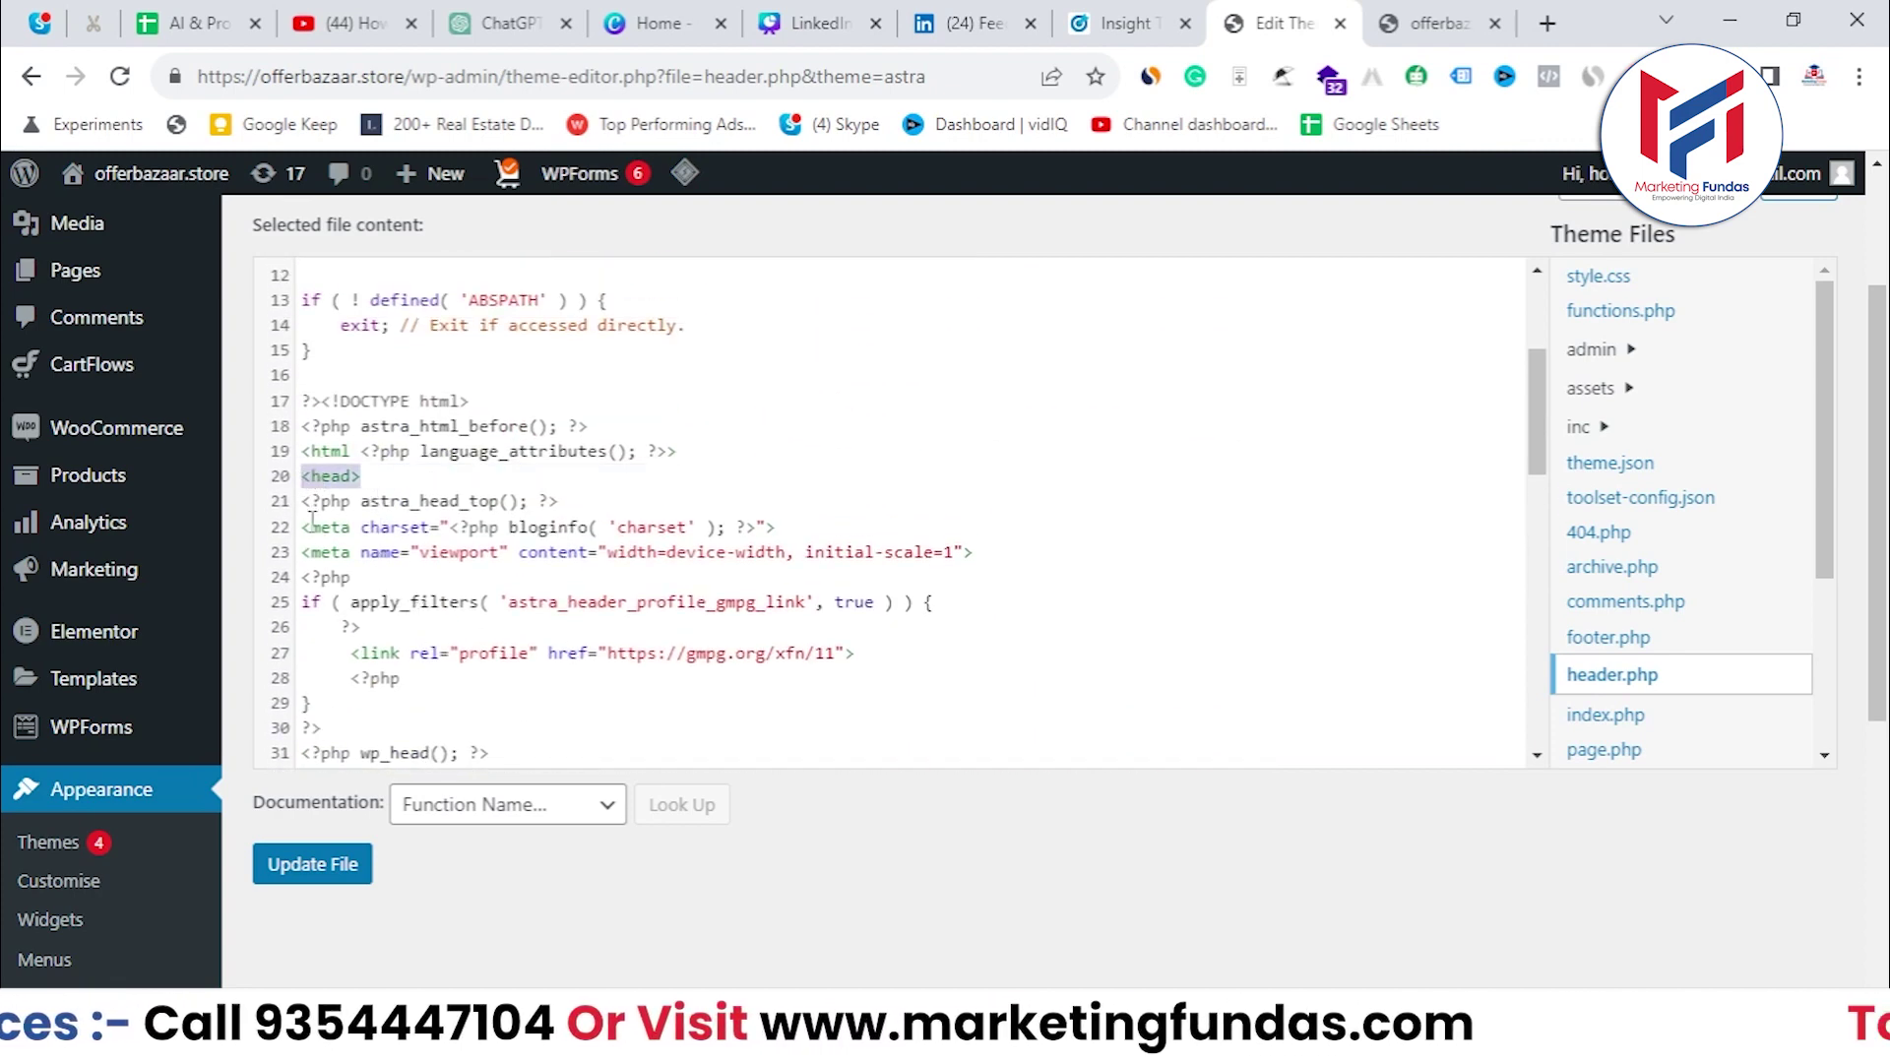
pyautogui.scroll(-4, 313, 519)
pyautogui.click(383, 626)
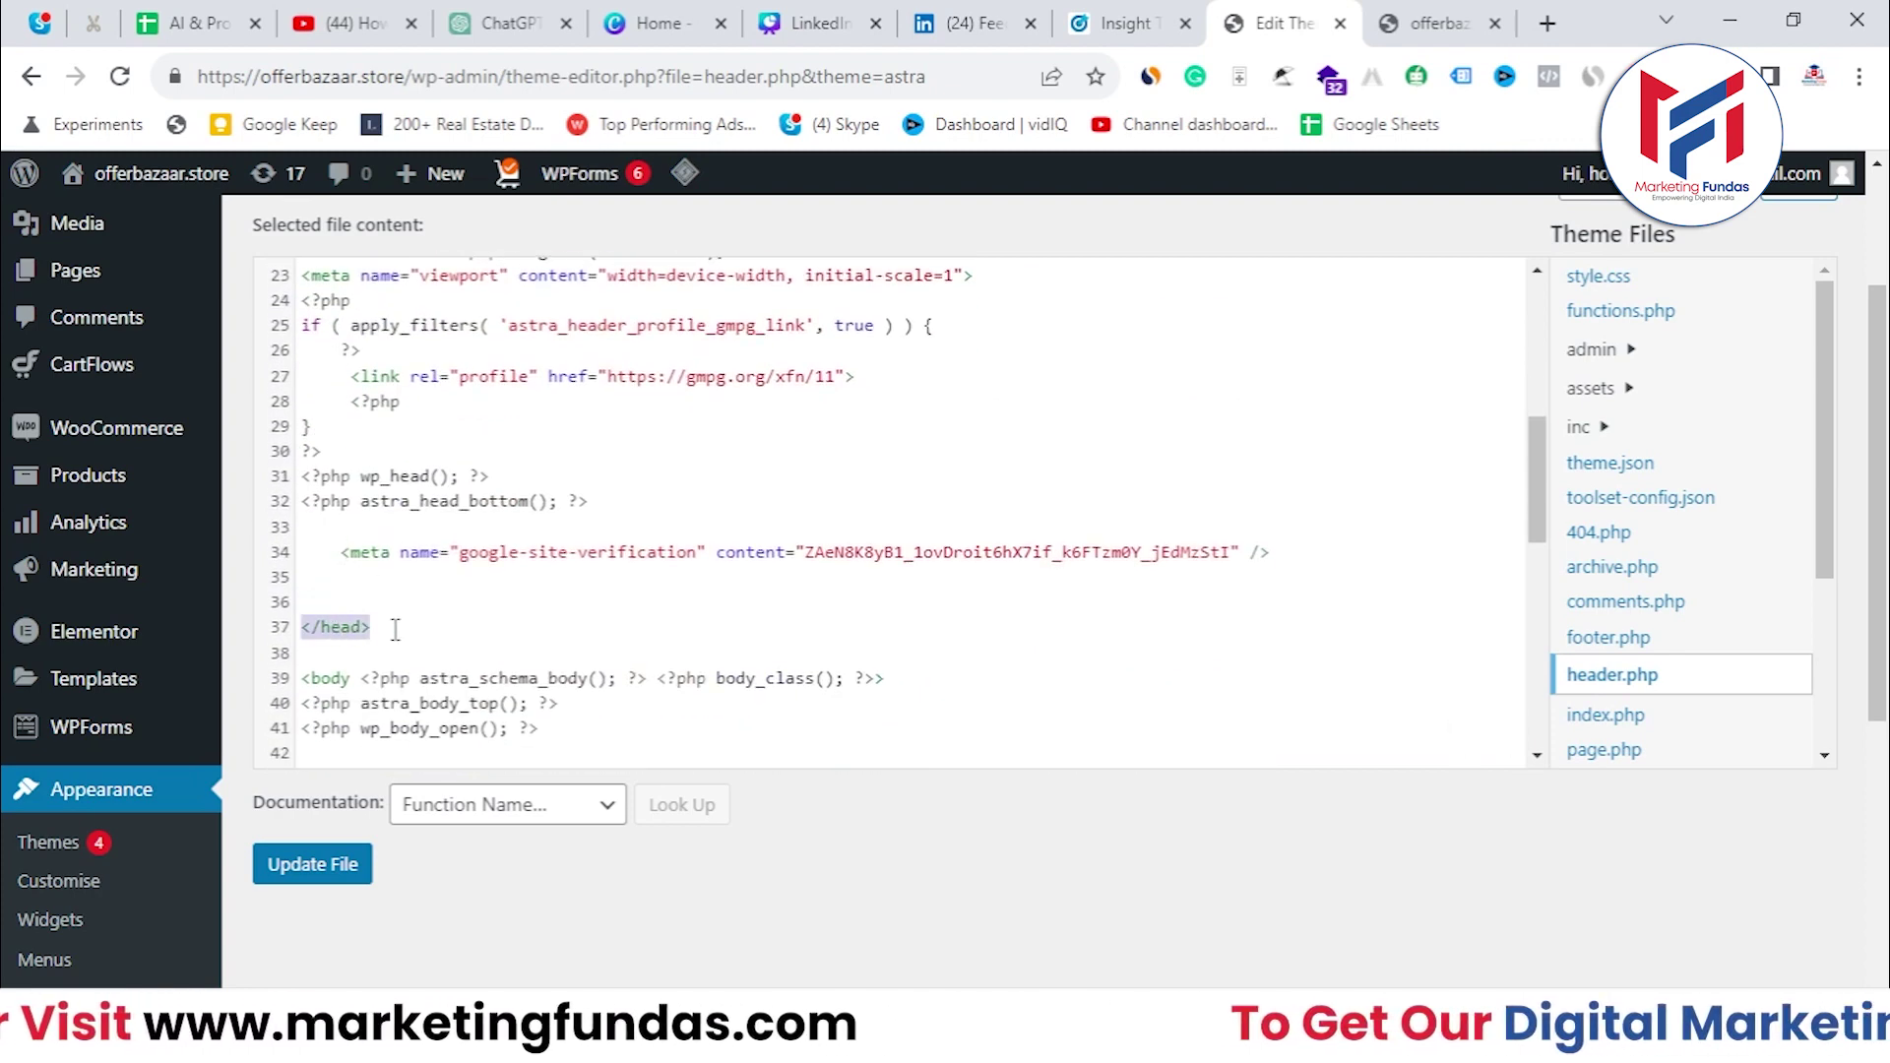
pyautogui.click(382, 603)
pyautogui.click(367, 586)
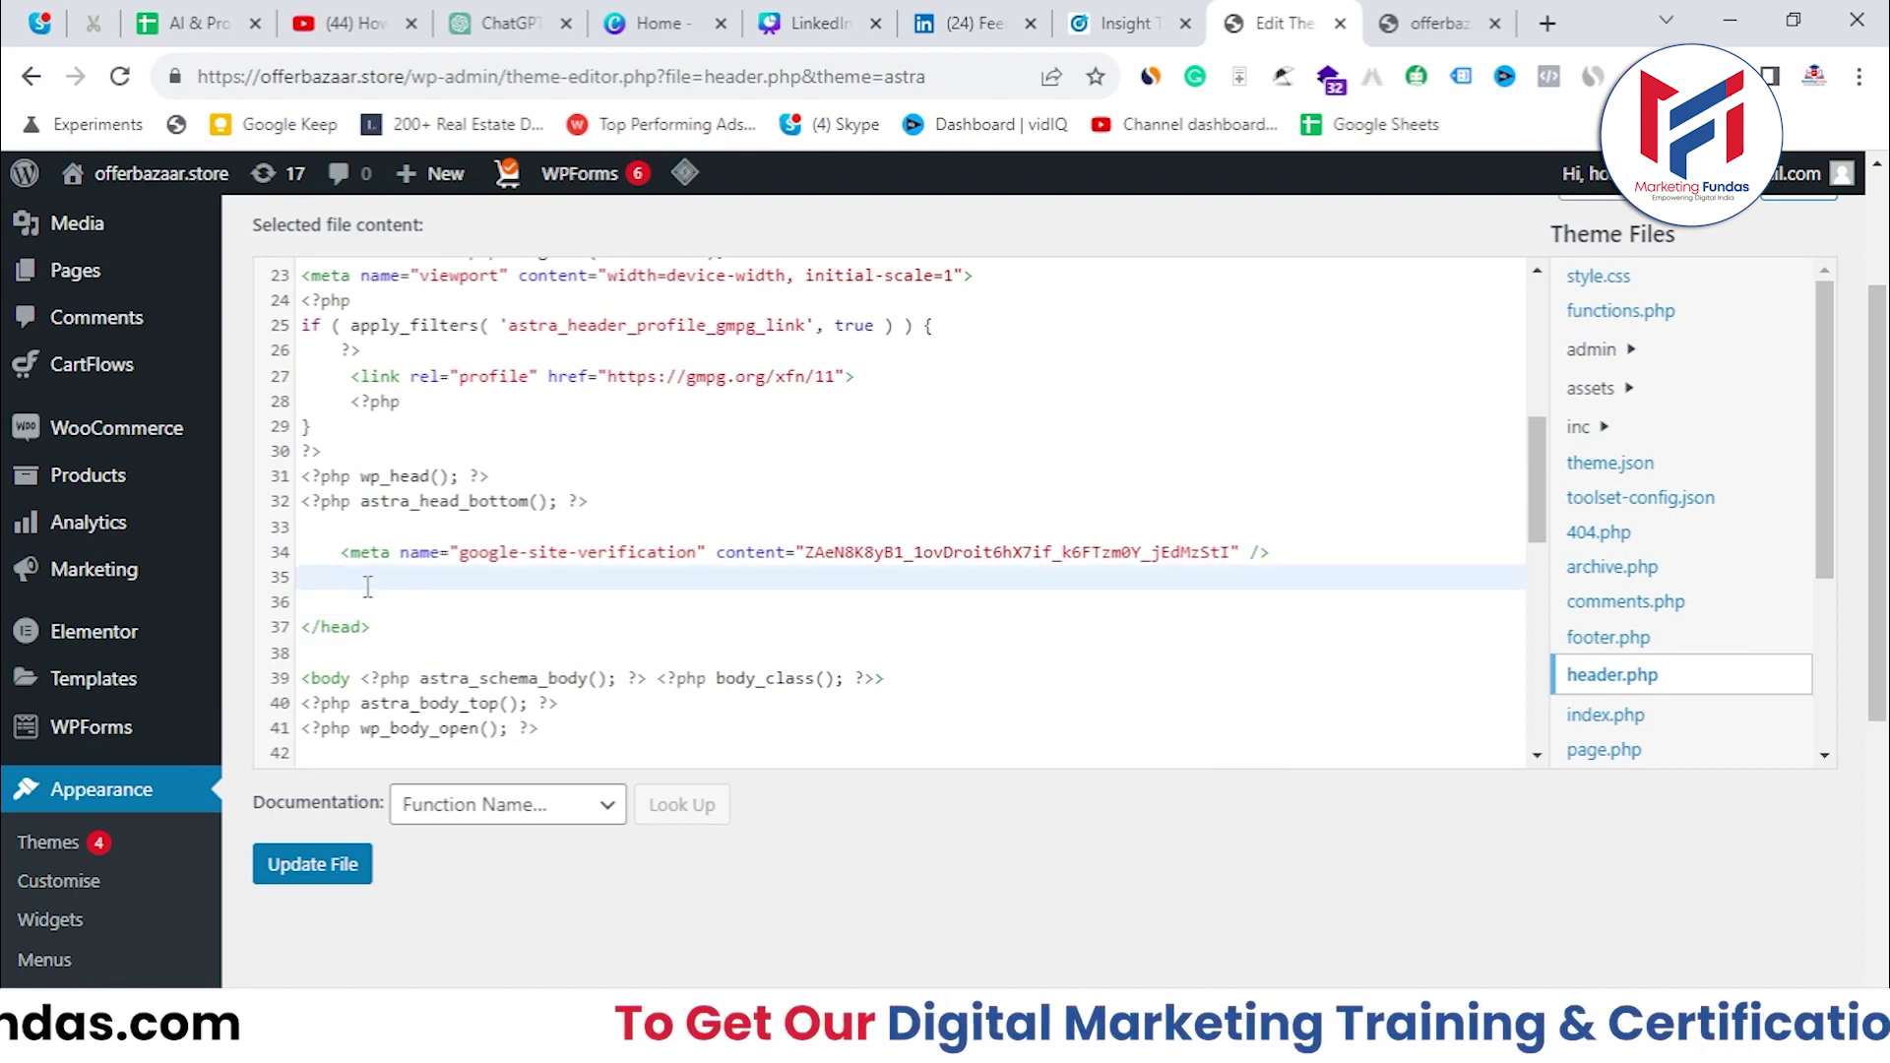
pyautogui.rightClick(367, 587)
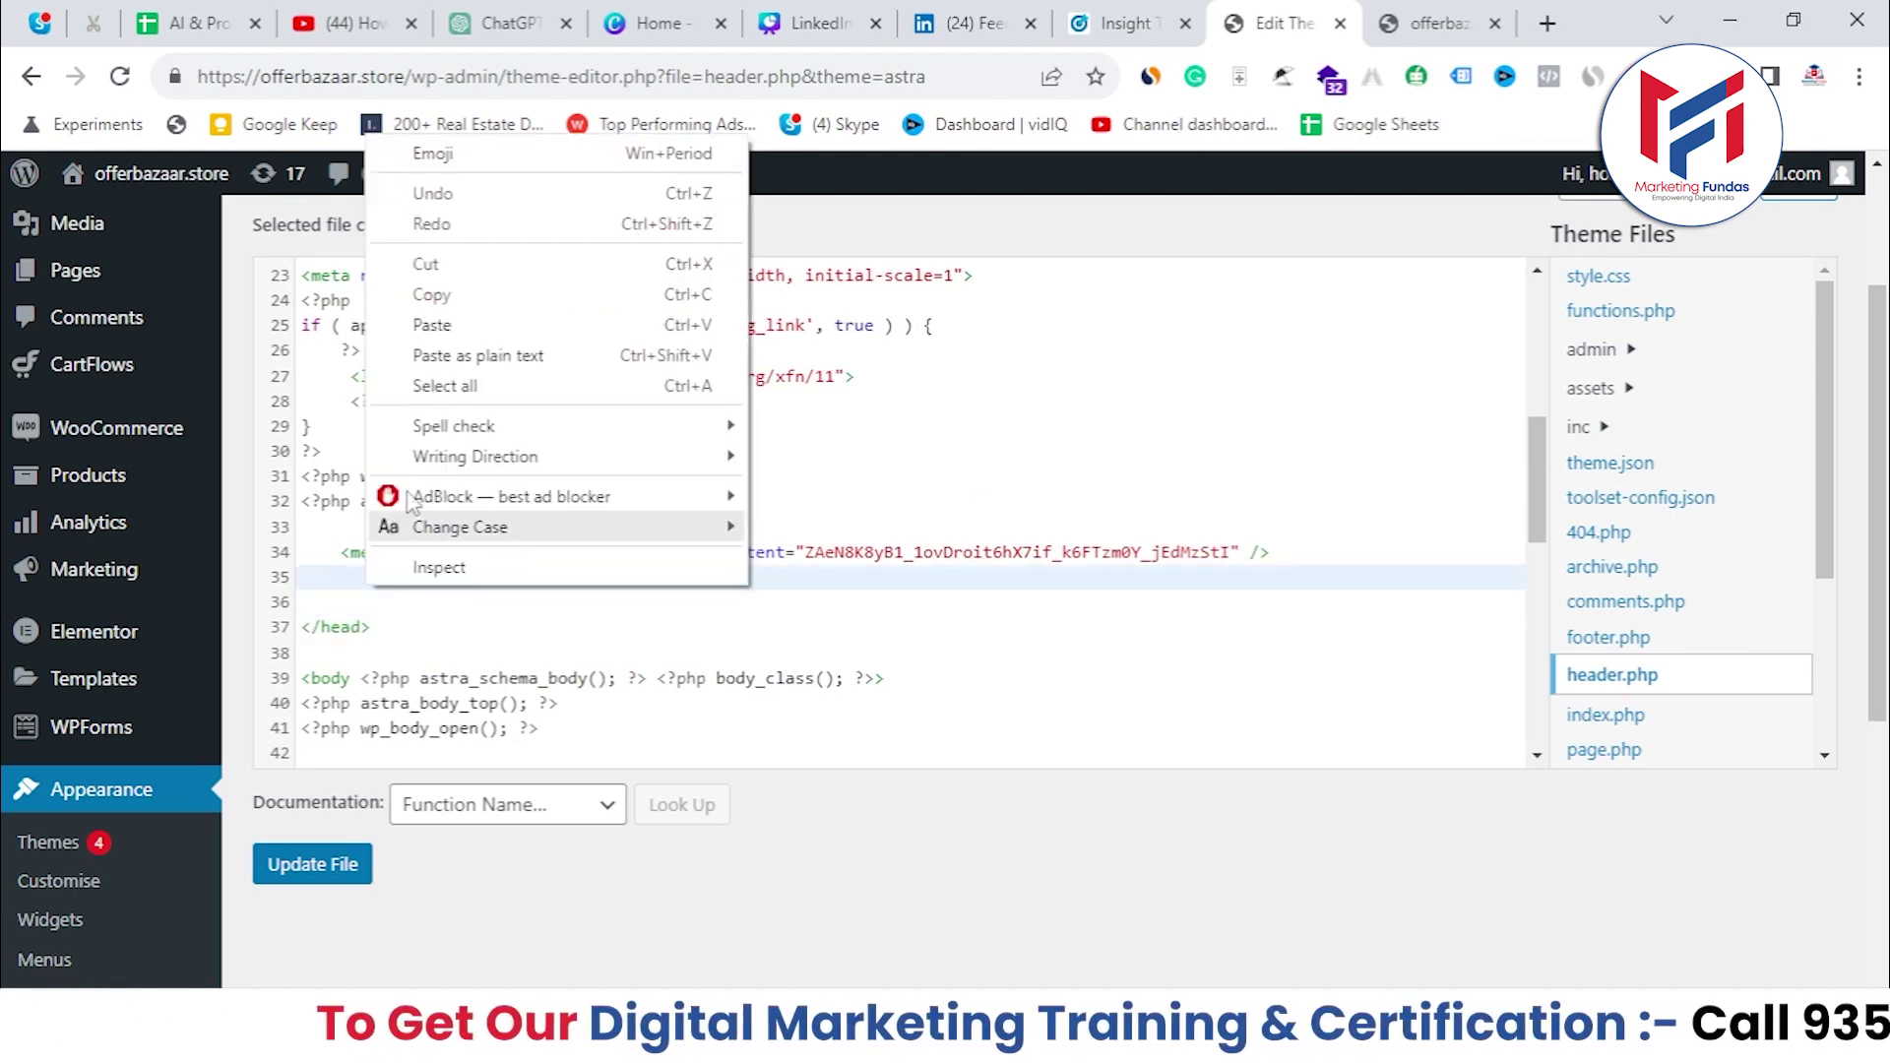
pyautogui.click(433, 325)
pyautogui.scroll(2, 886, 511)
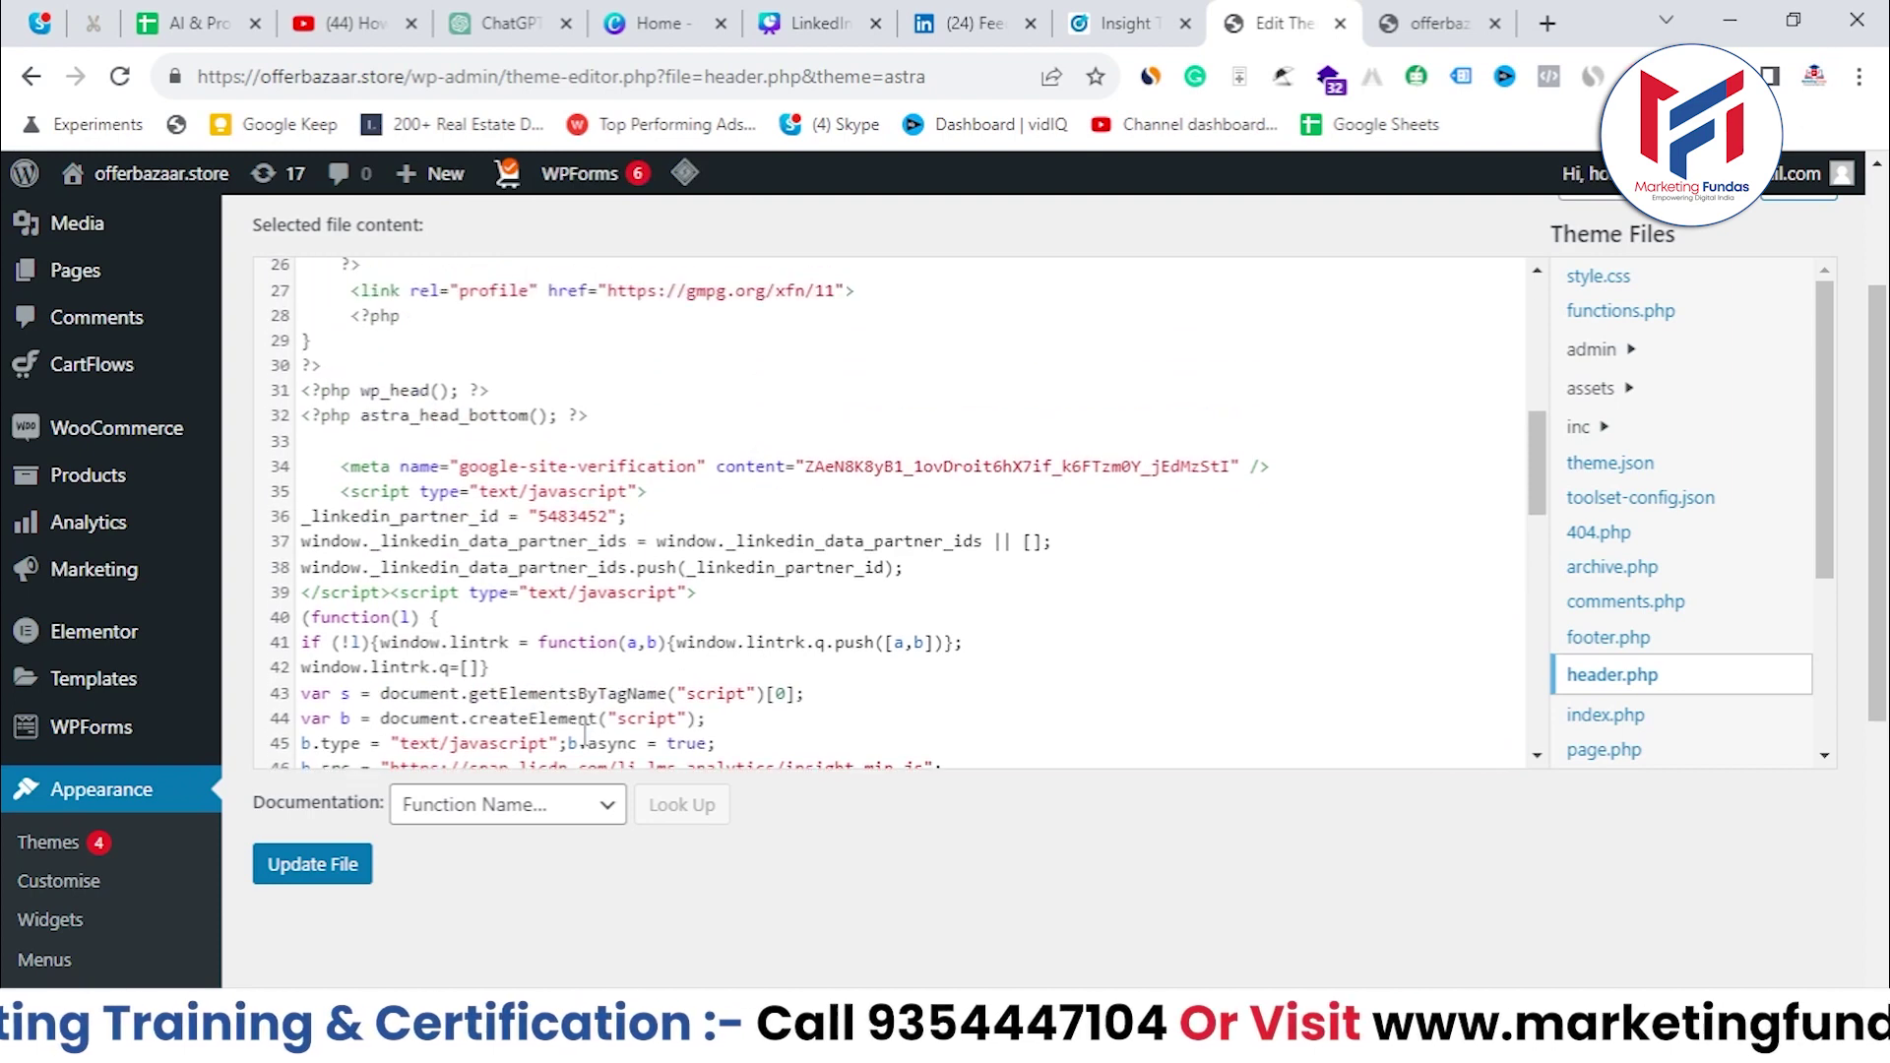
pyautogui.scroll(-4, 886, 512)
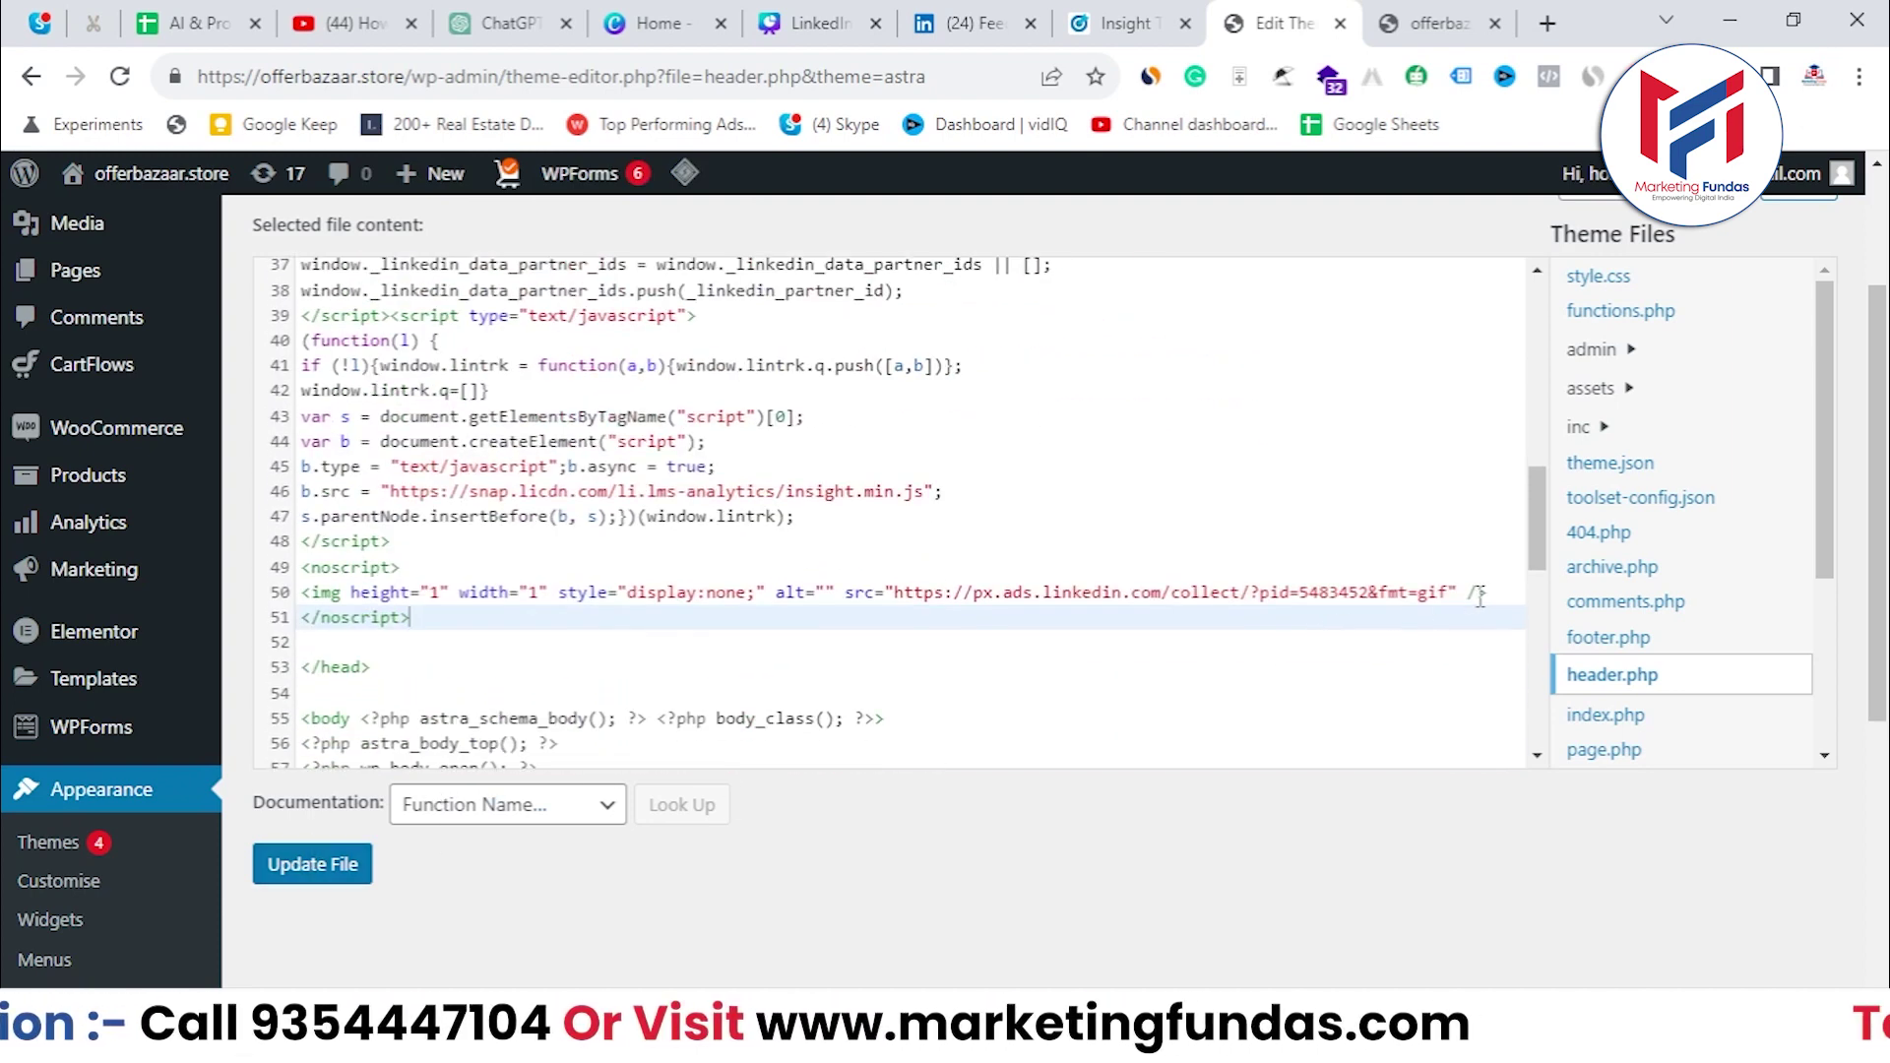
pyautogui.moveTo(1539, 566); pyautogui.dragTo(1527, 355)
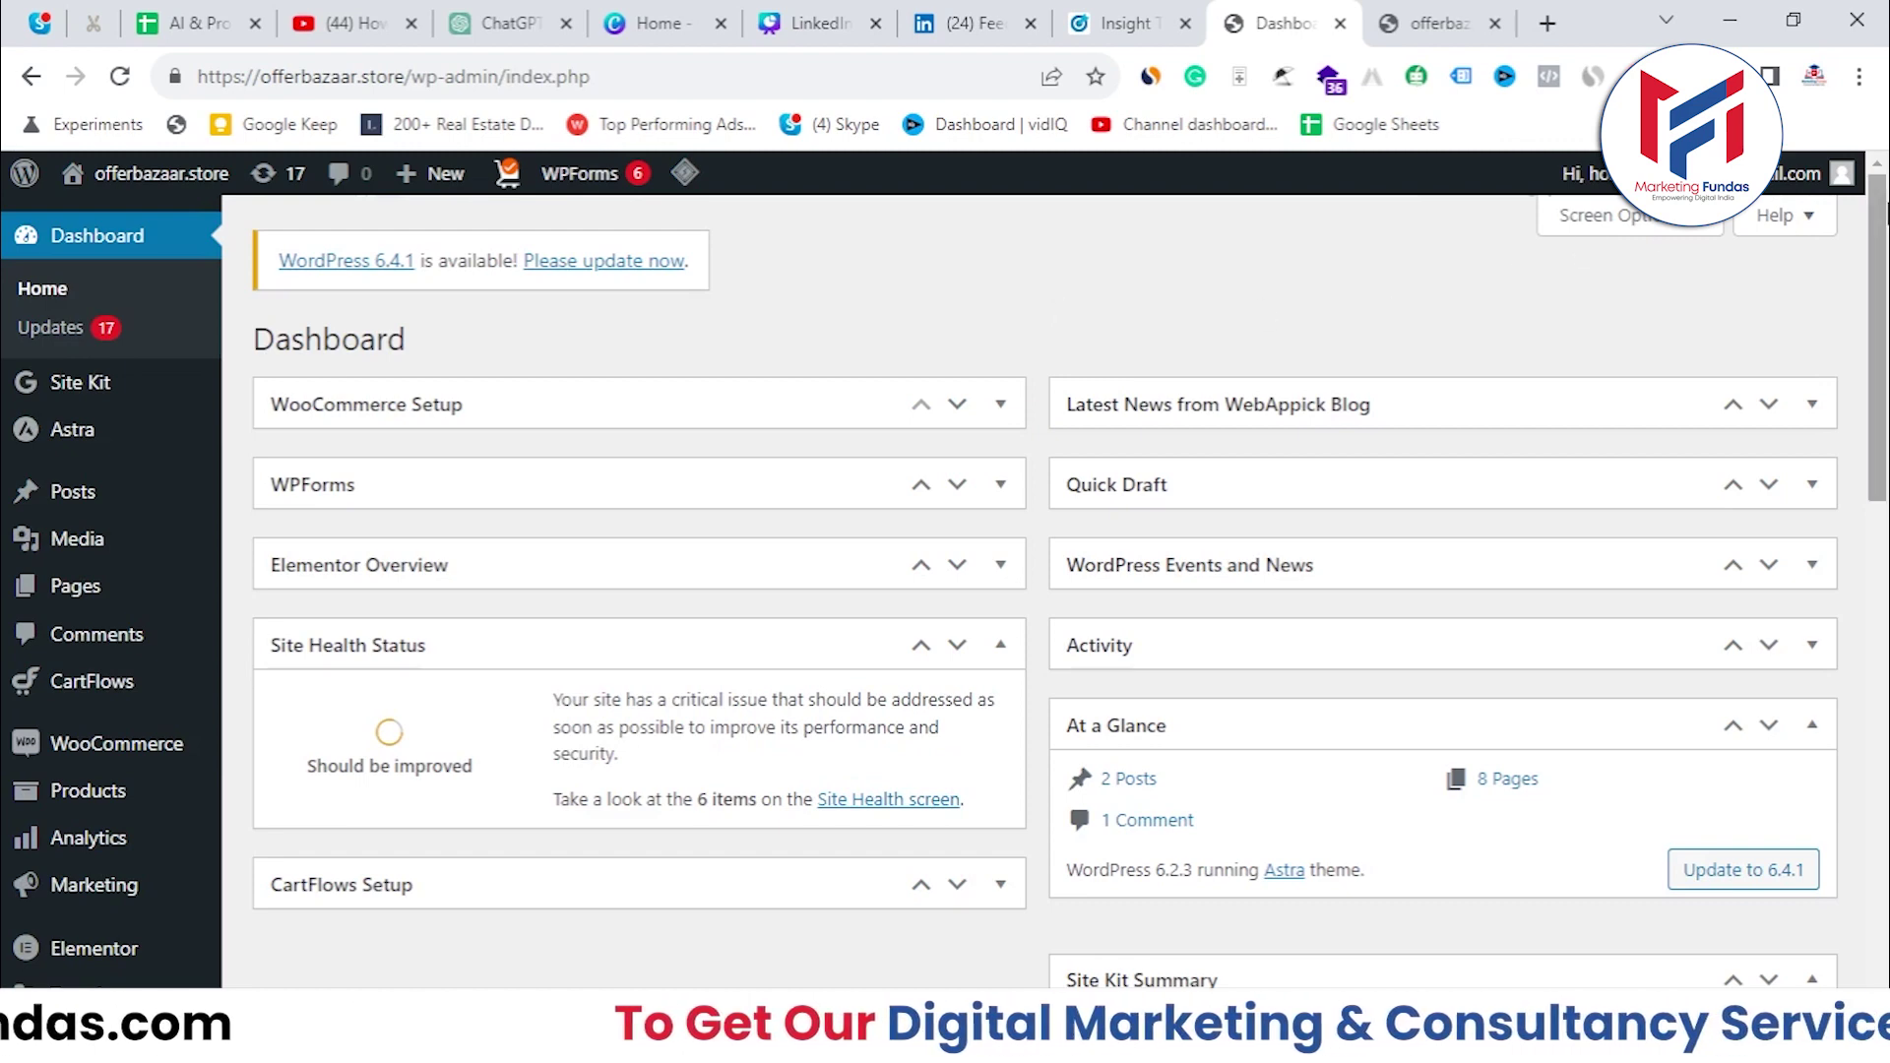
# Go to Plugins > Add New.
pyautogui.scroll(-3, 1044, 571)
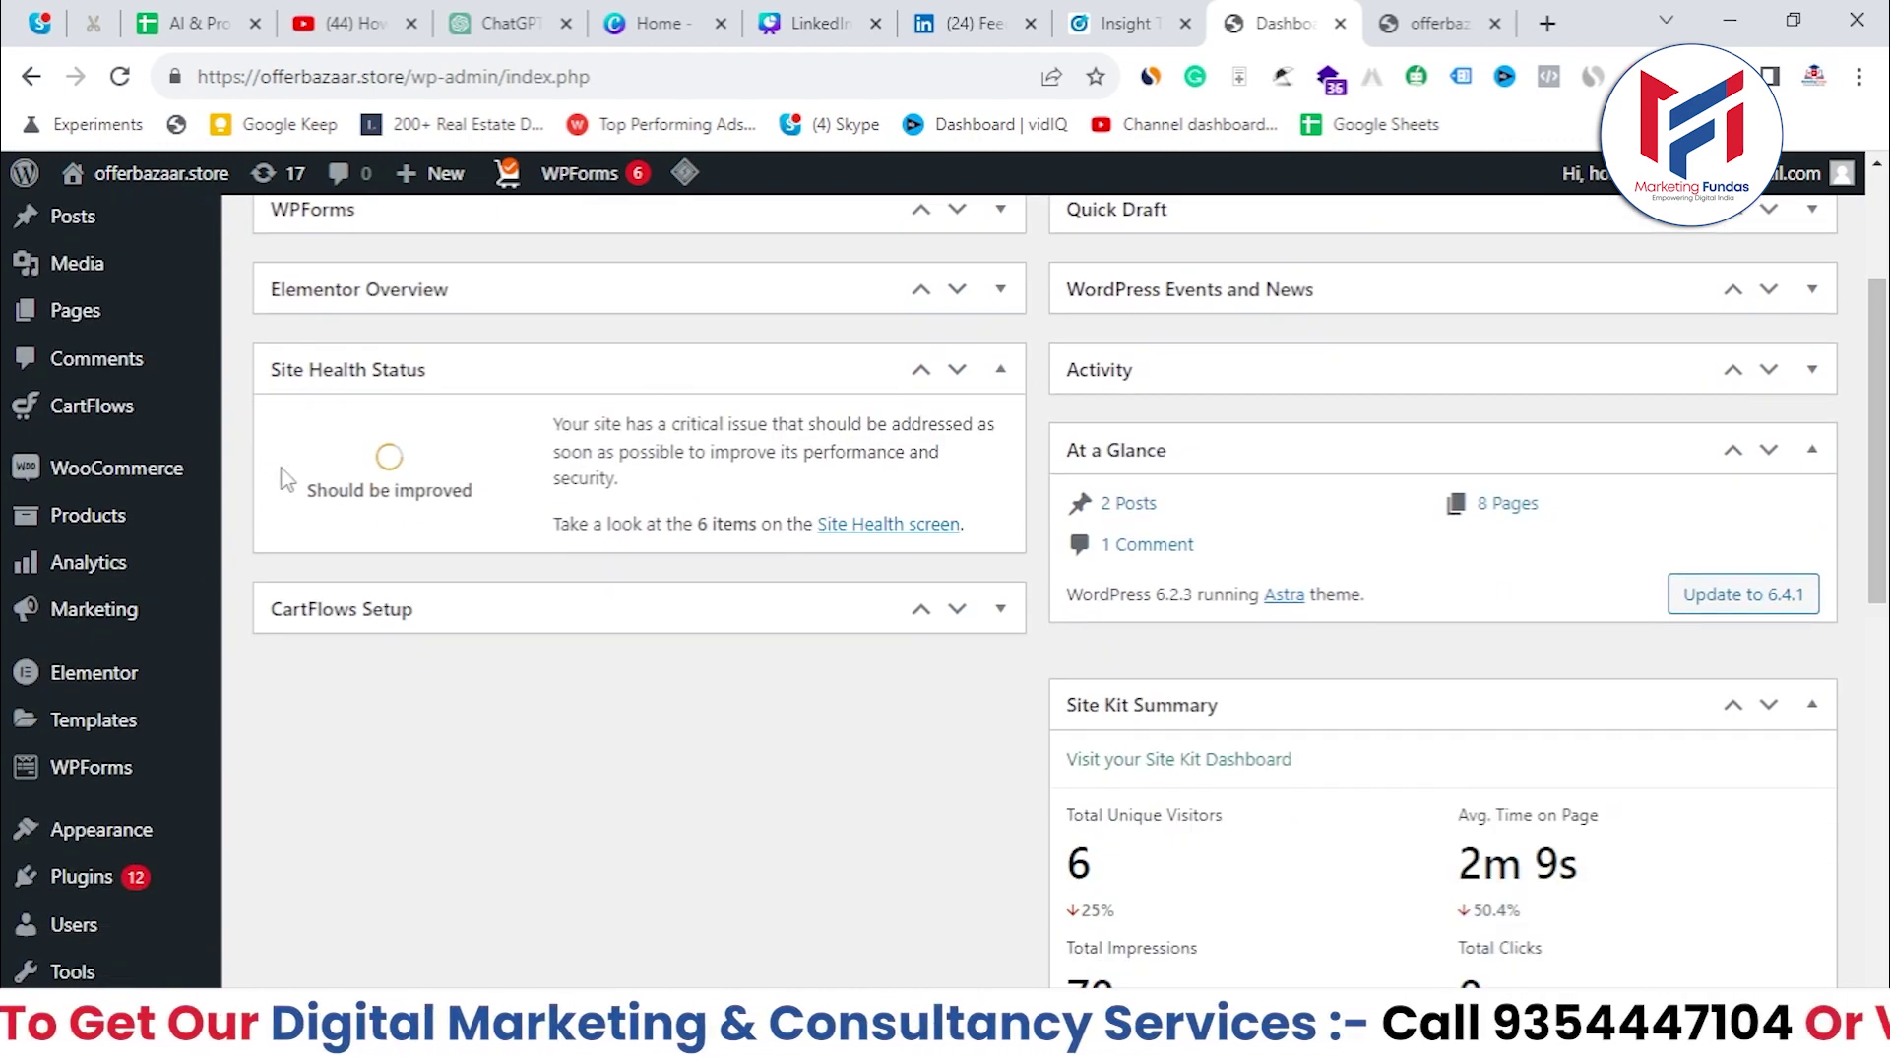
pyautogui.moveTo(99, 886)
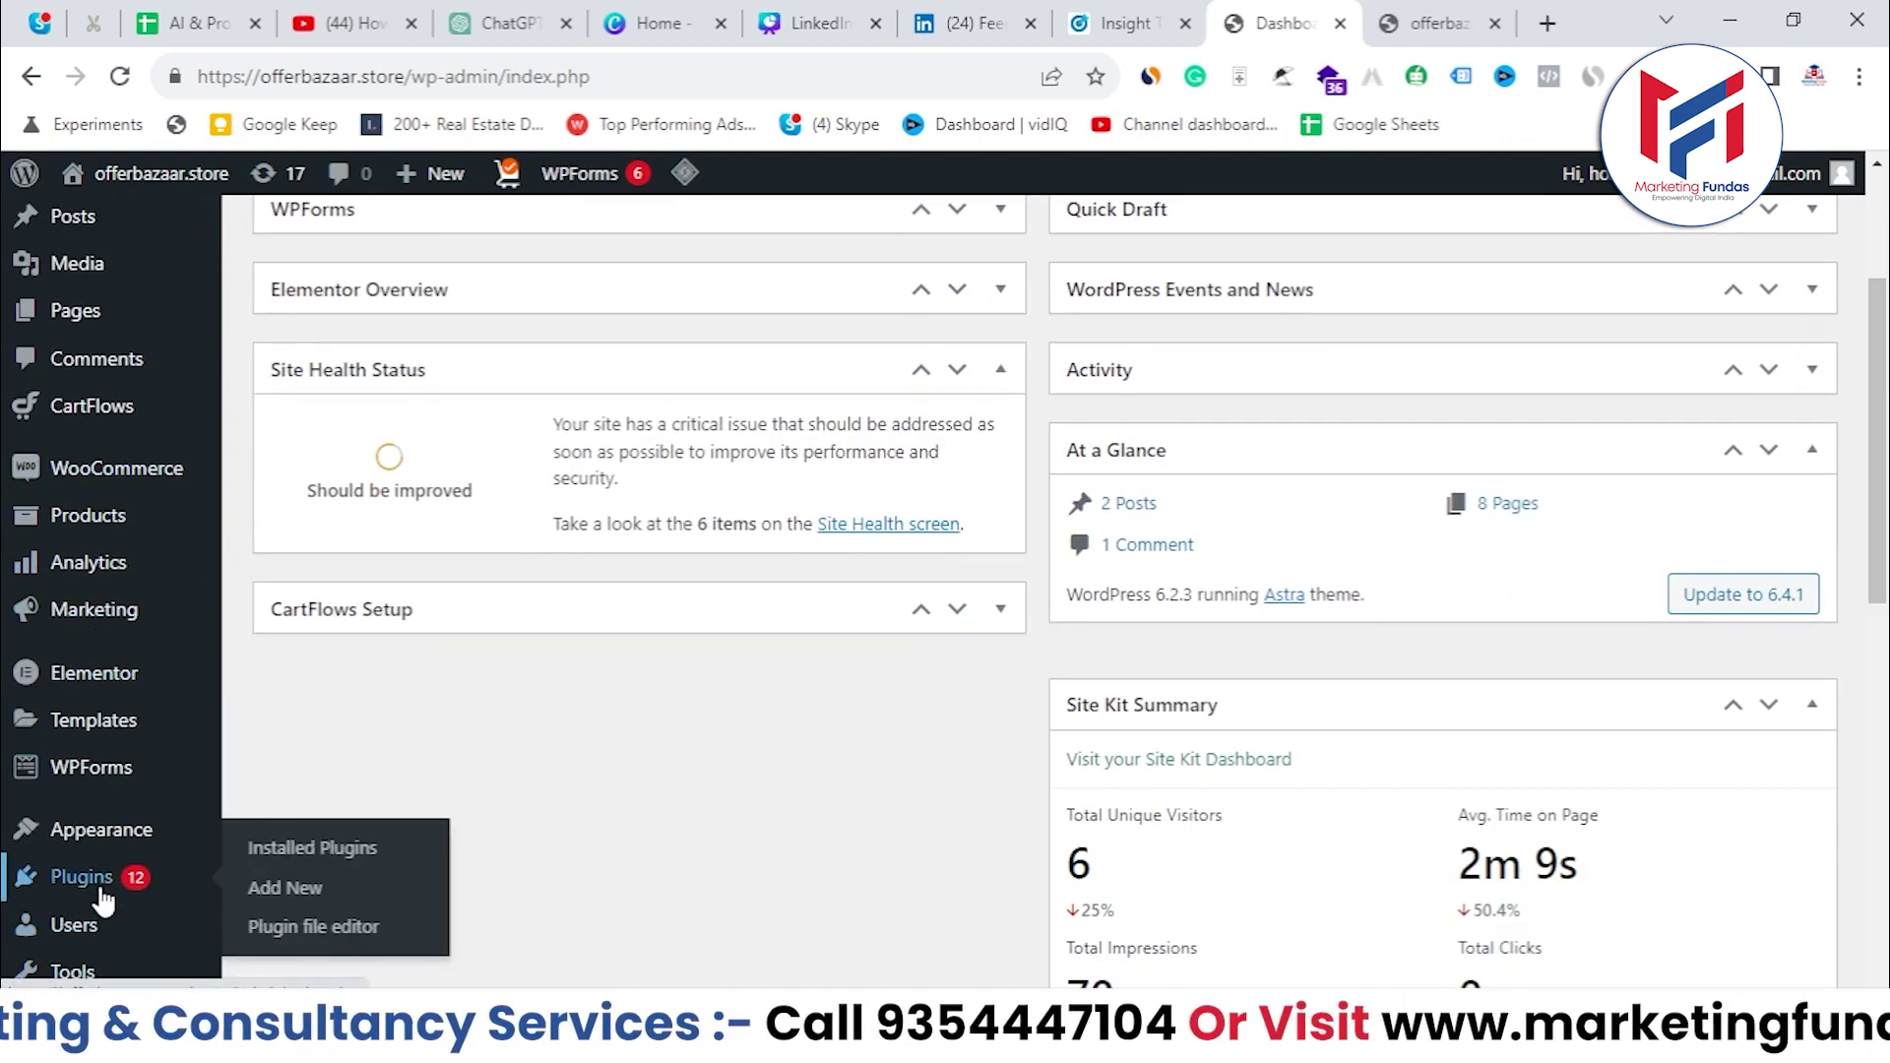
pyautogui.click(286, 888)
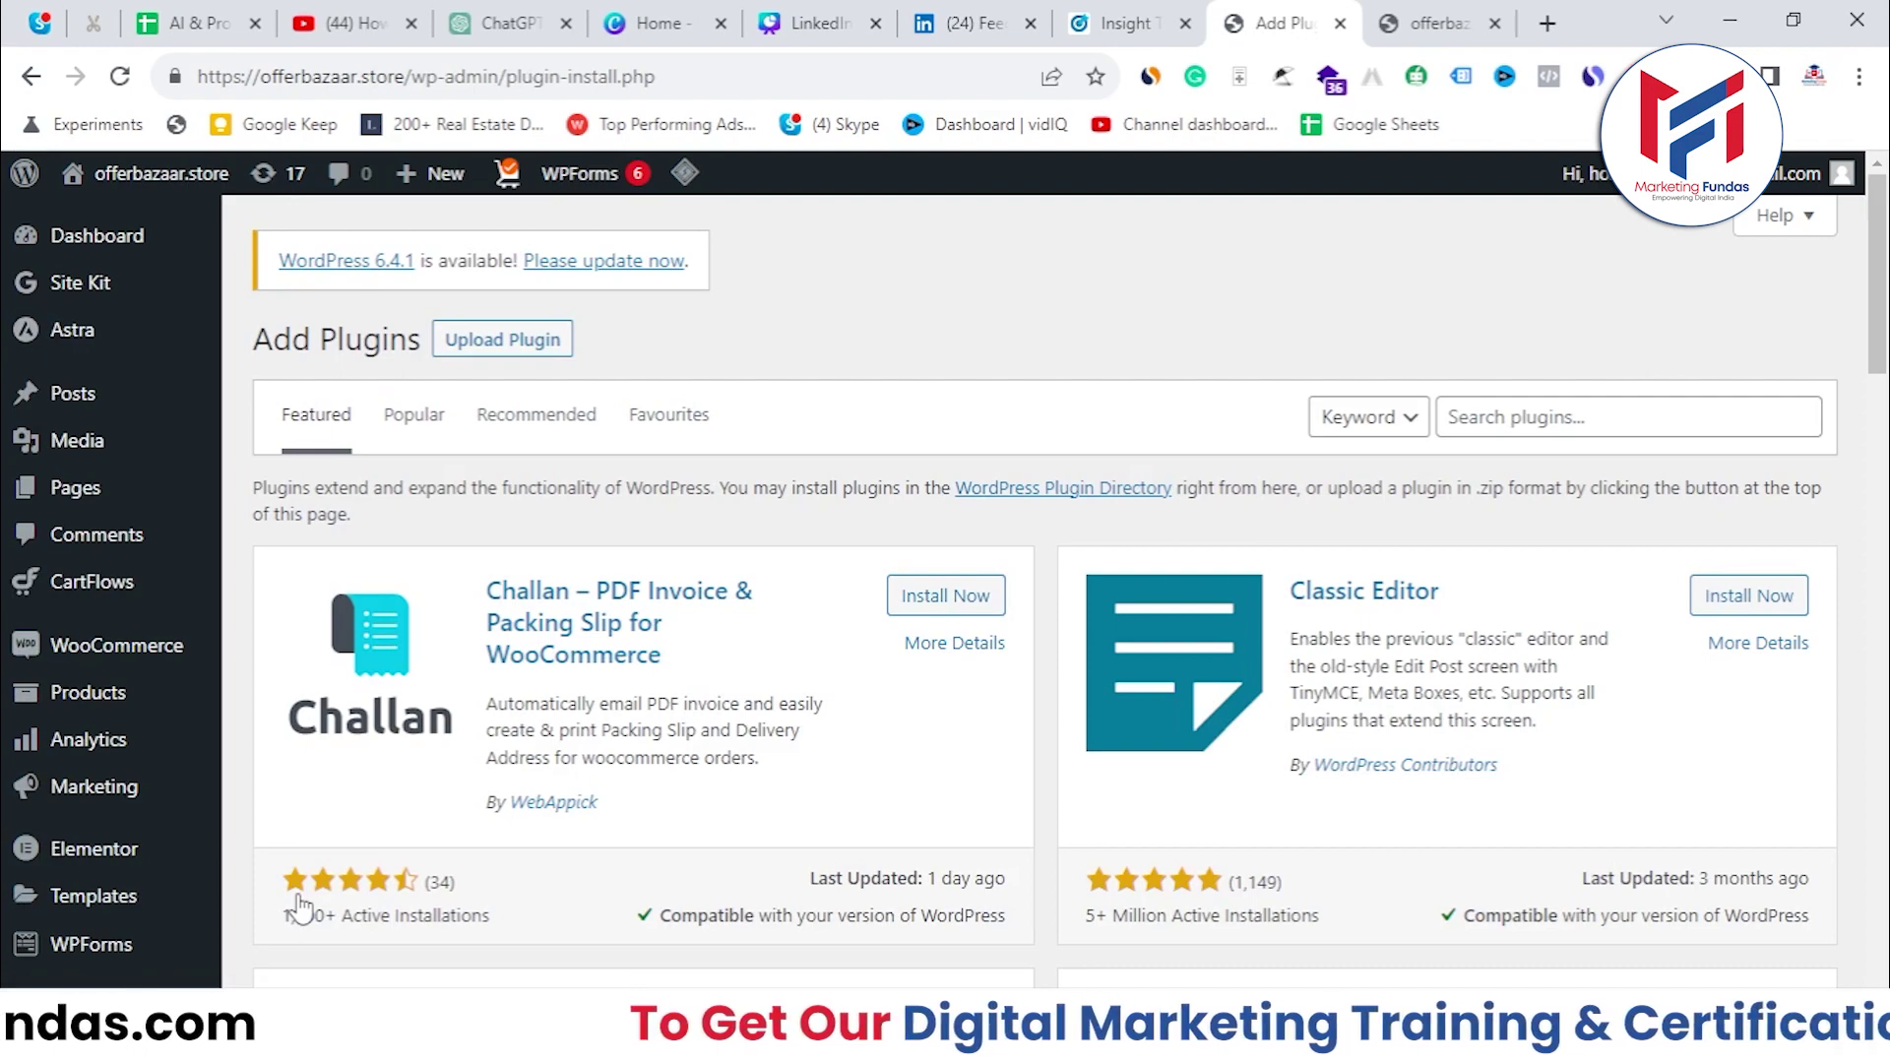
pyautogui.moveTo(1880, 283)
pyautogui.mouseDown()
pyautogui.moveTo(1882, 512)
pyautogui.moveTo(1880, 246)
pyautogui.mouseUp()
# Search the plugin directory for 'header' and locate the WPCode plugin's rating and details.
pyautogui.click(1531, 413)
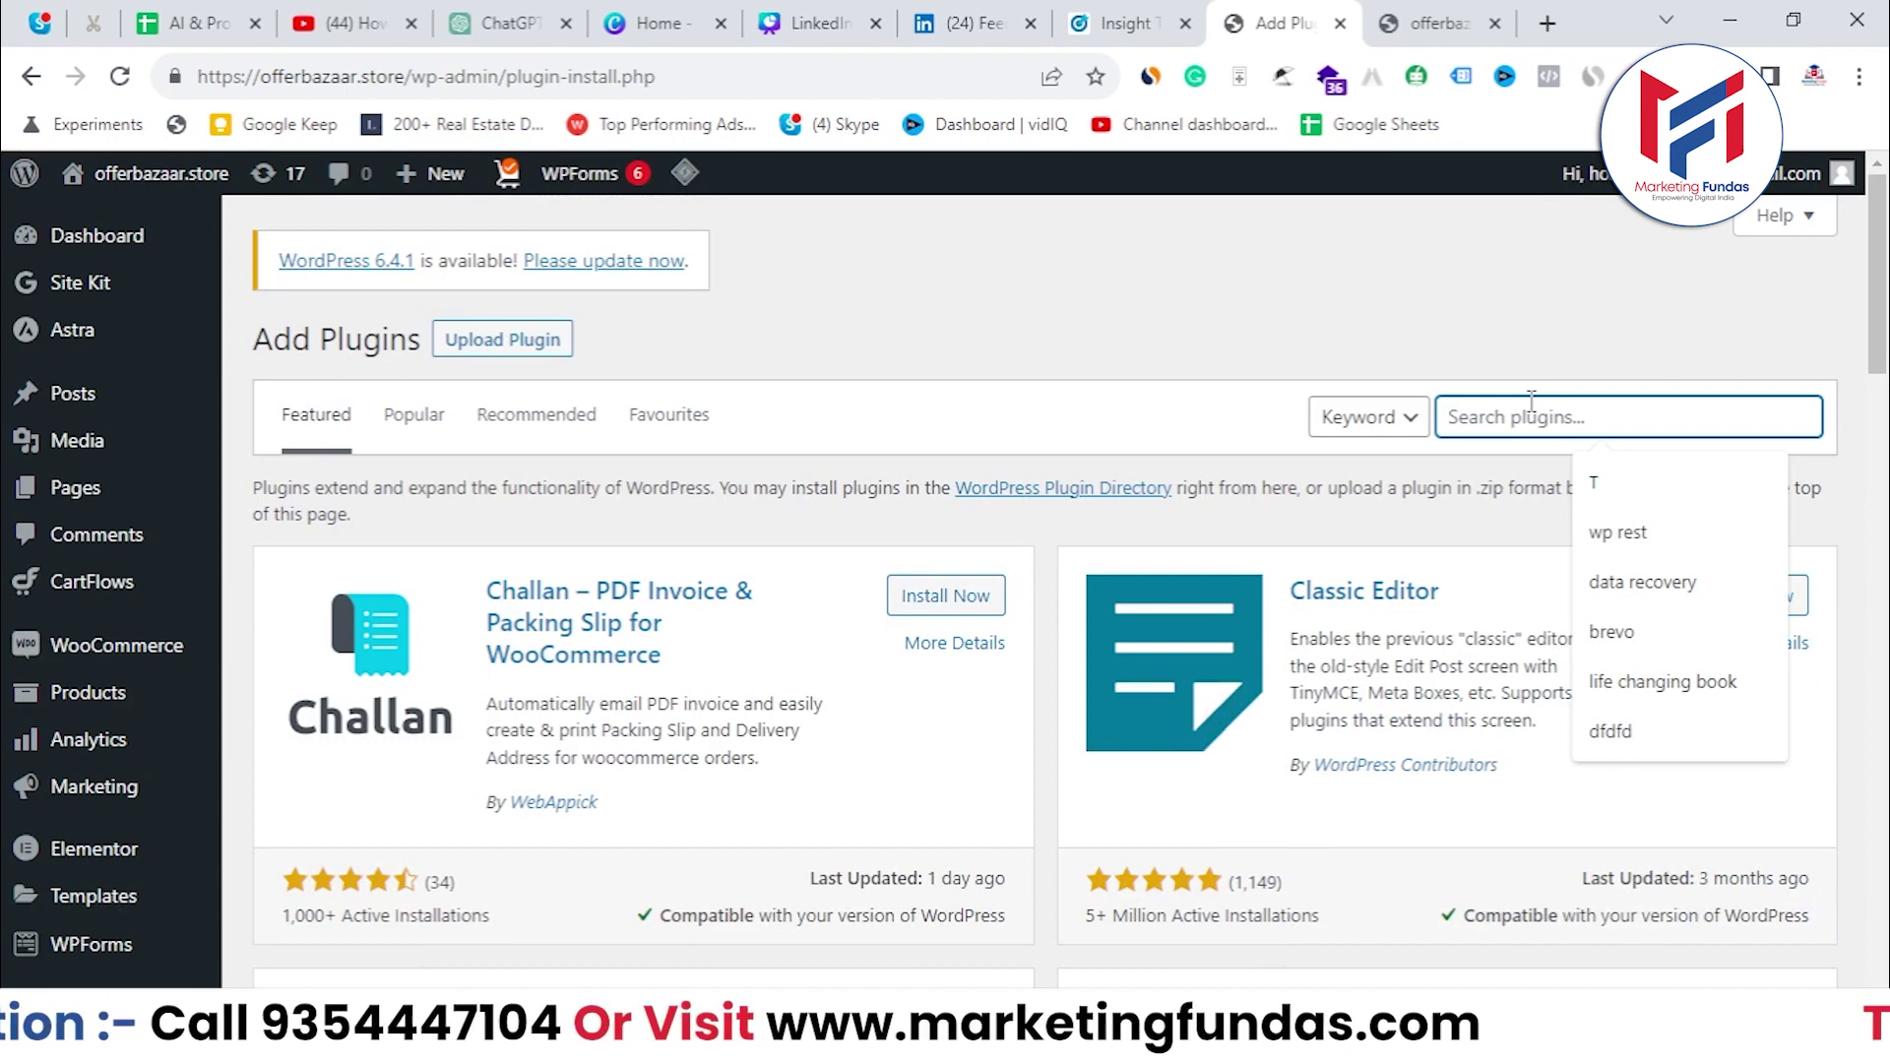
pyautogui.write('header')
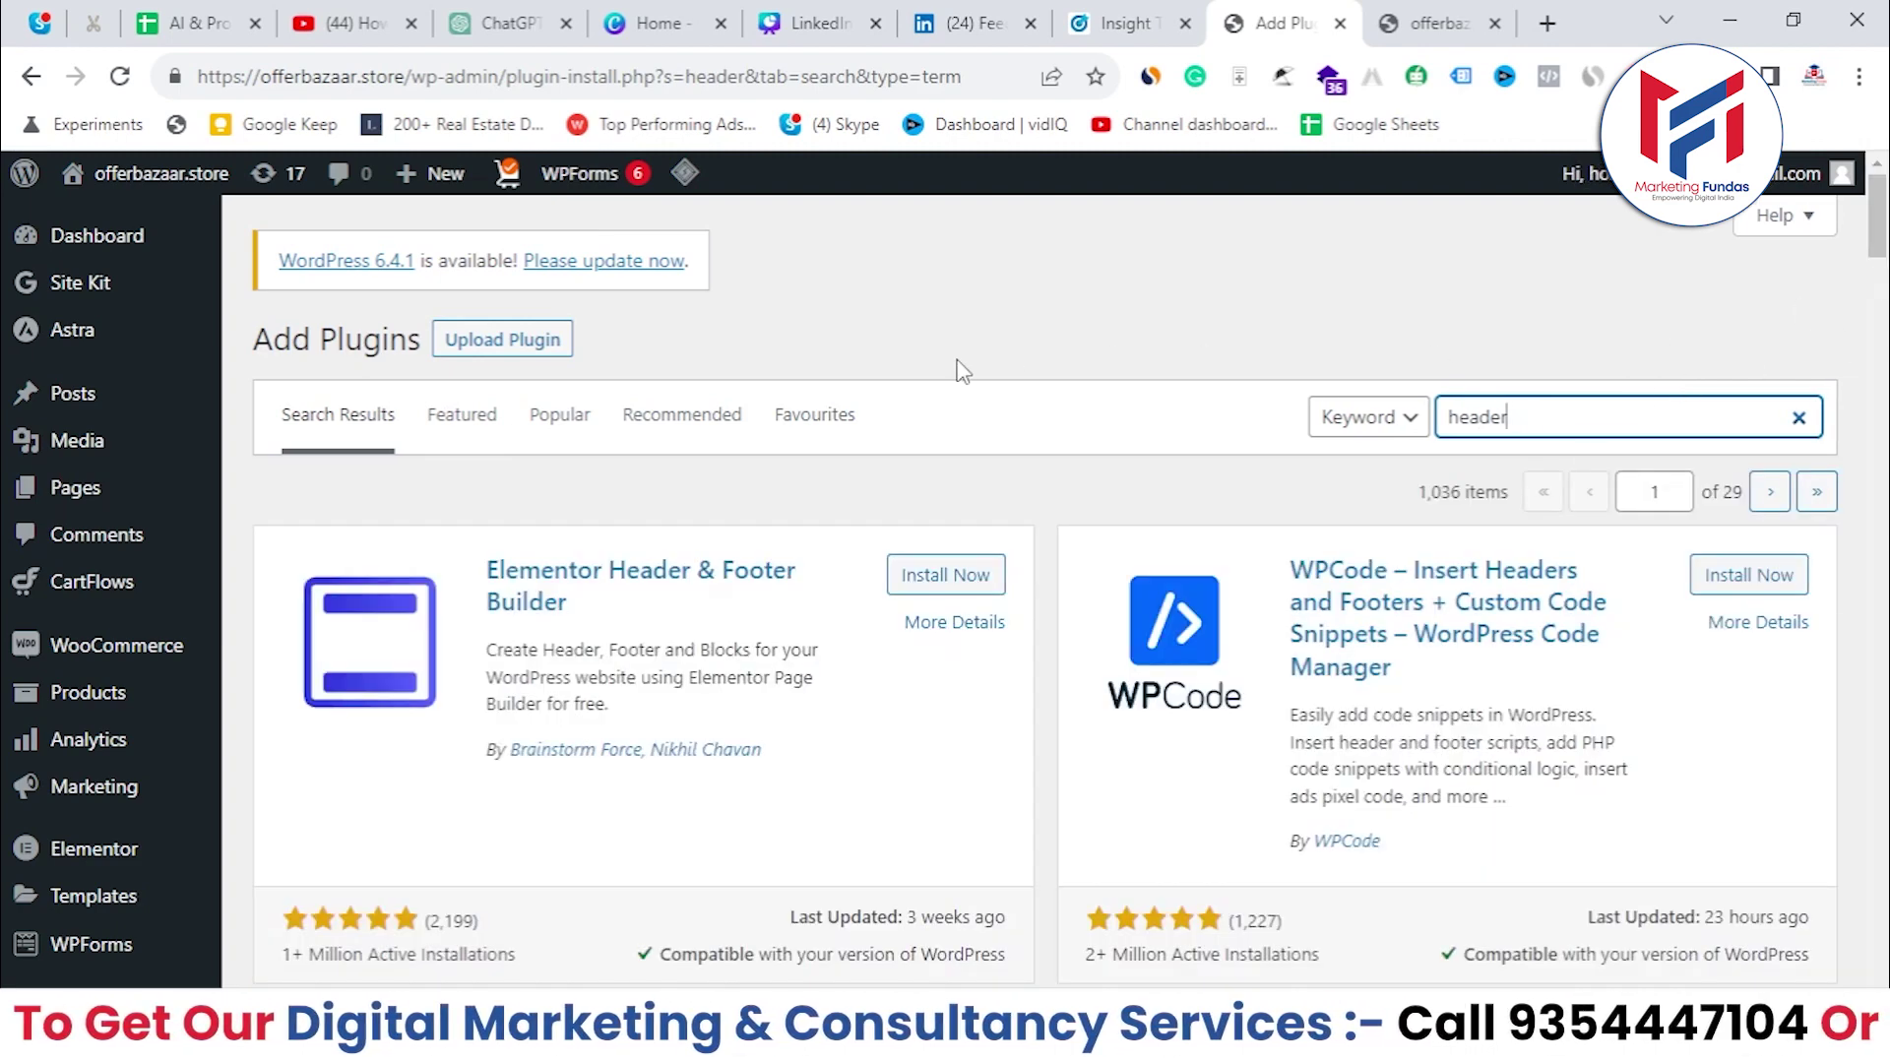
pyautogui.scroll(-2, 649, 423)
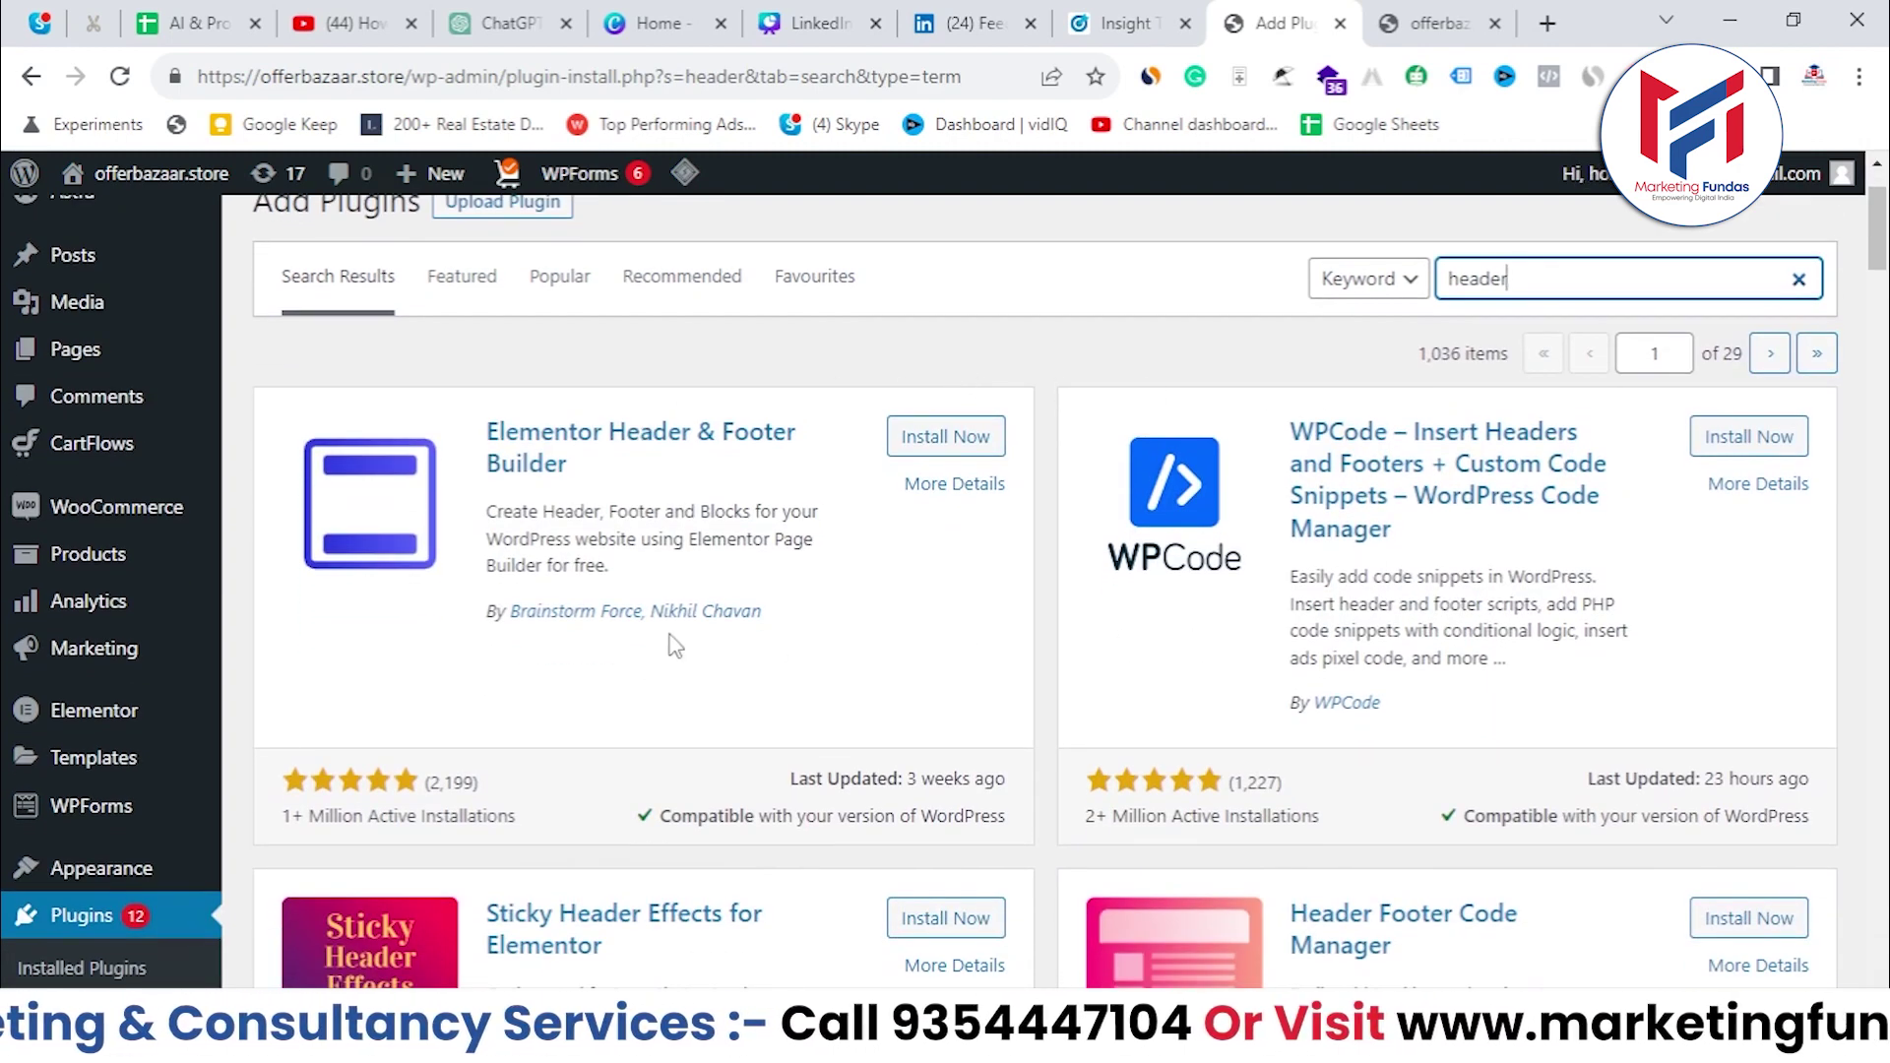
pyautogui.scroll(-4, 665, 631)
pyautogui.moveTo(1875, 305); pyautogui.dragTo(1880, 258)
pyautogui.scroll(1, 1878, 251)
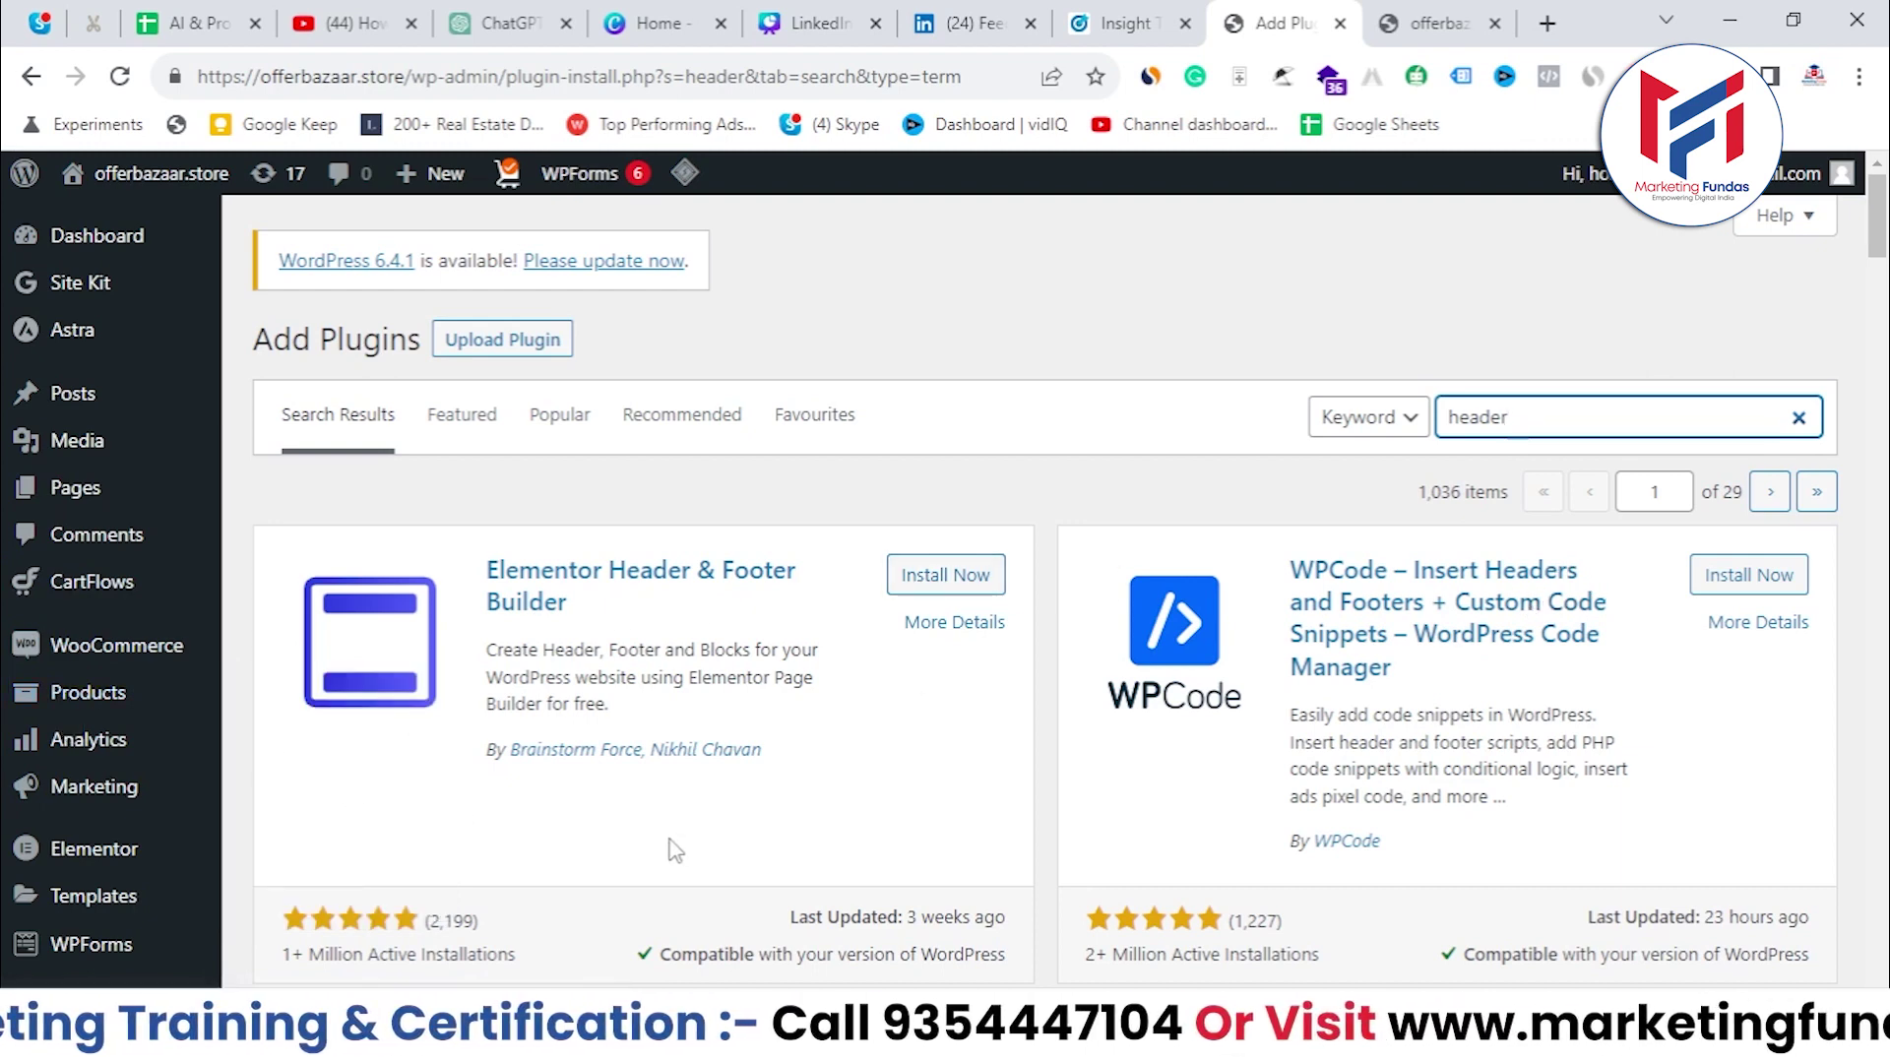
pyautogui.moveTo(1014, 977); pyautogui.dragTo(1312, 975)
# Install WPCode from the search results and activate it, adding the Code Snippets menu.
pyautogui.click(1733, 580)
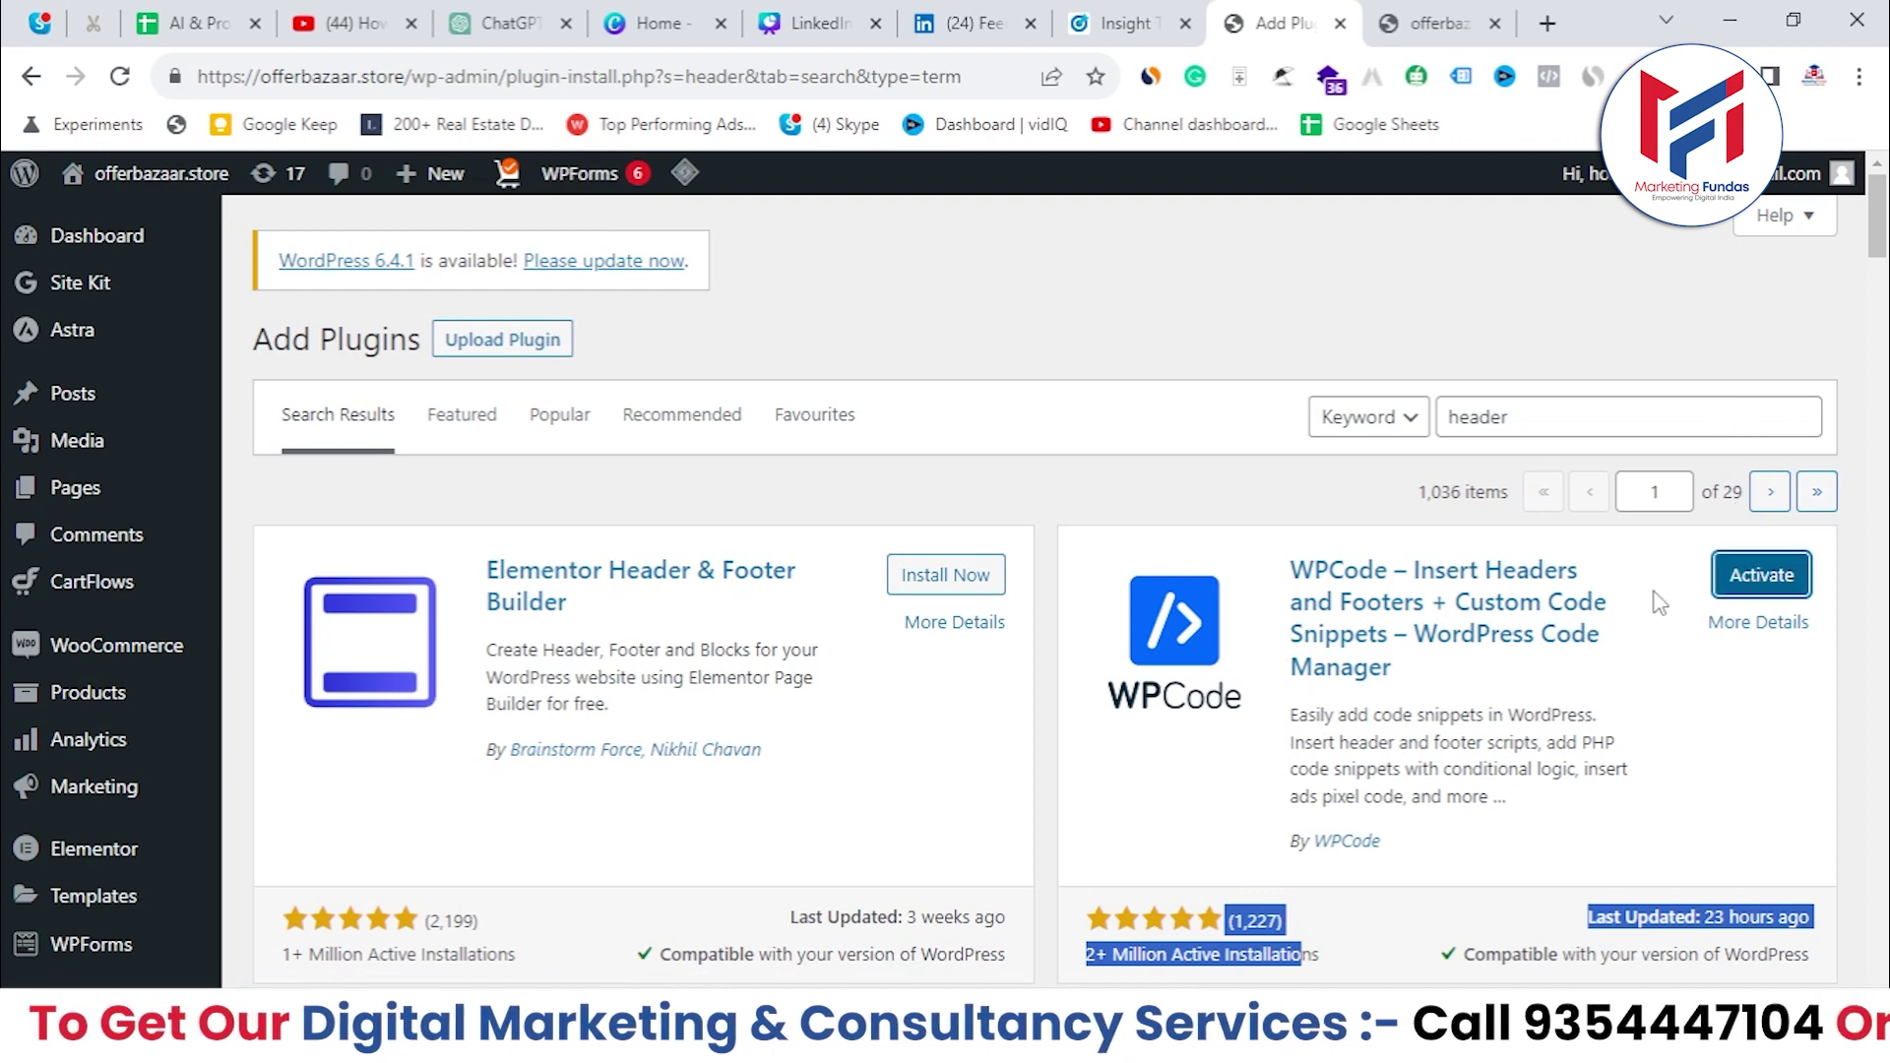
pyautogui.click(1738, 571)
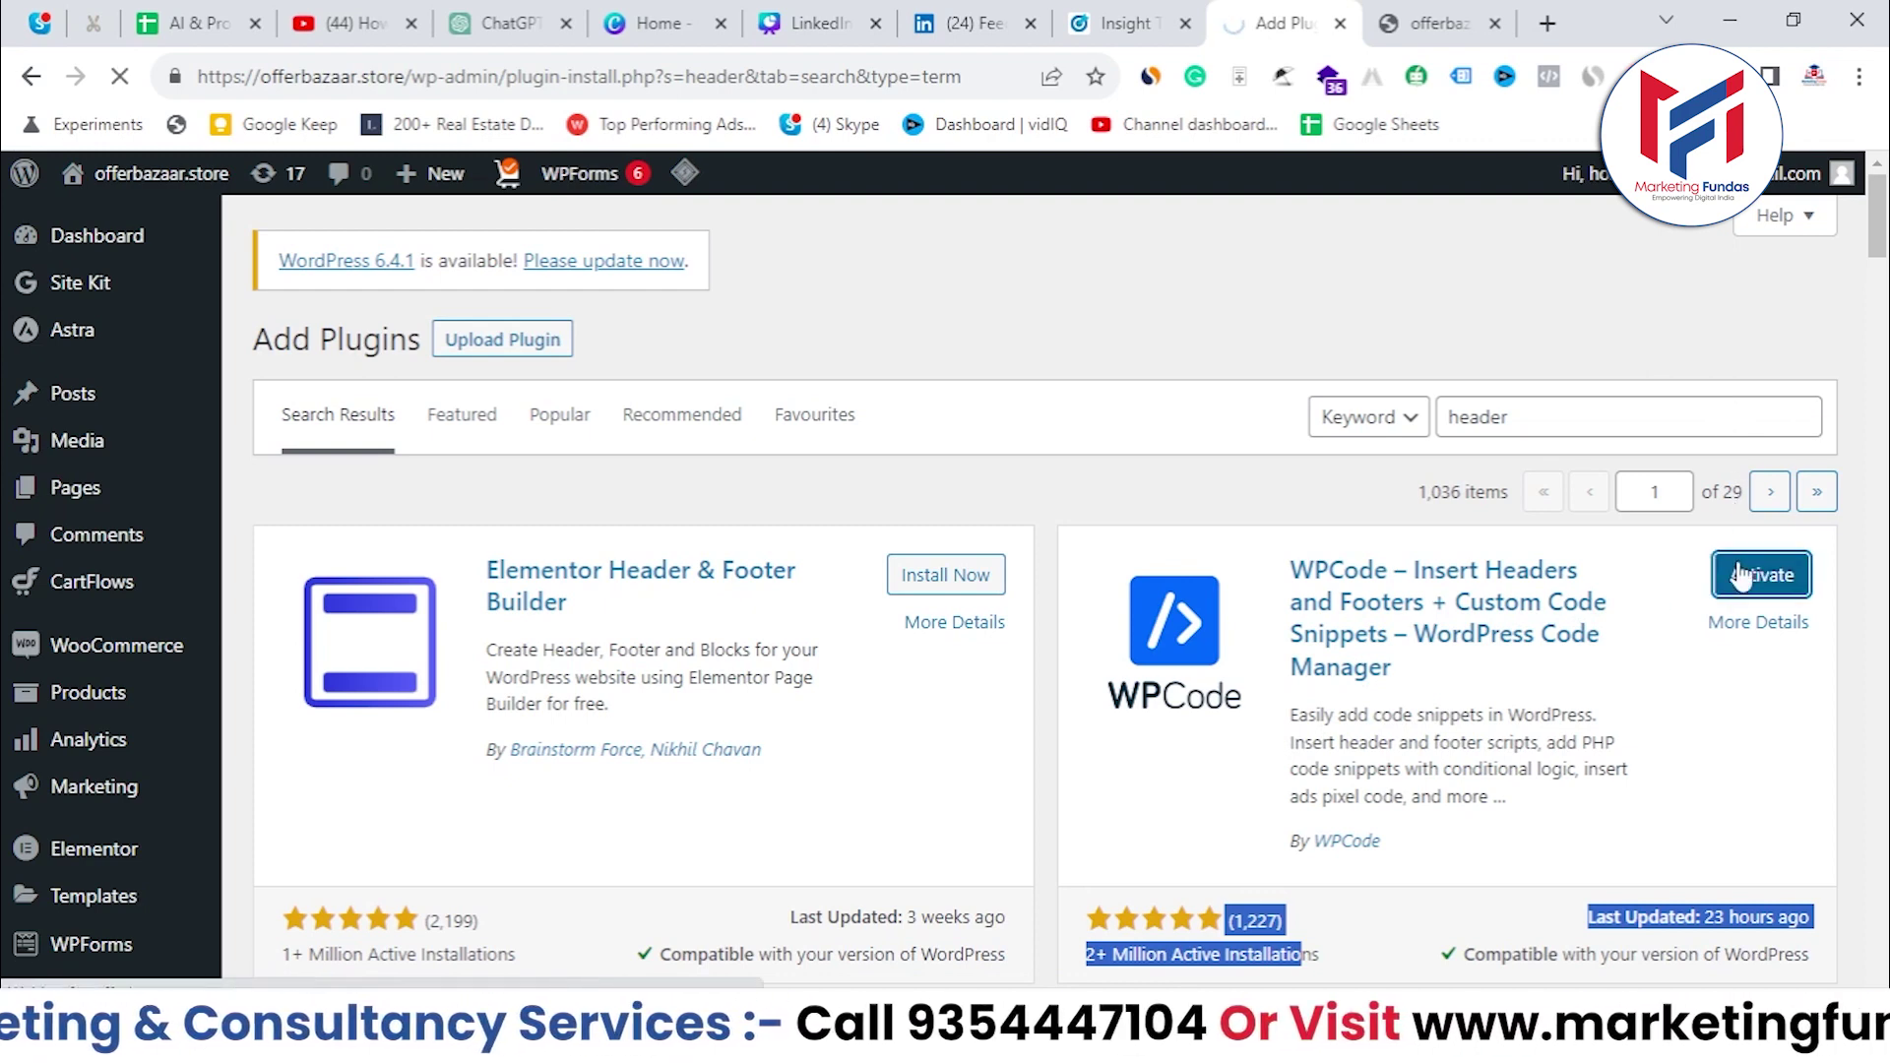
pyautogui.scroll(-3, 141, 530)
pyautogui.scroll(-5, 139, 522)
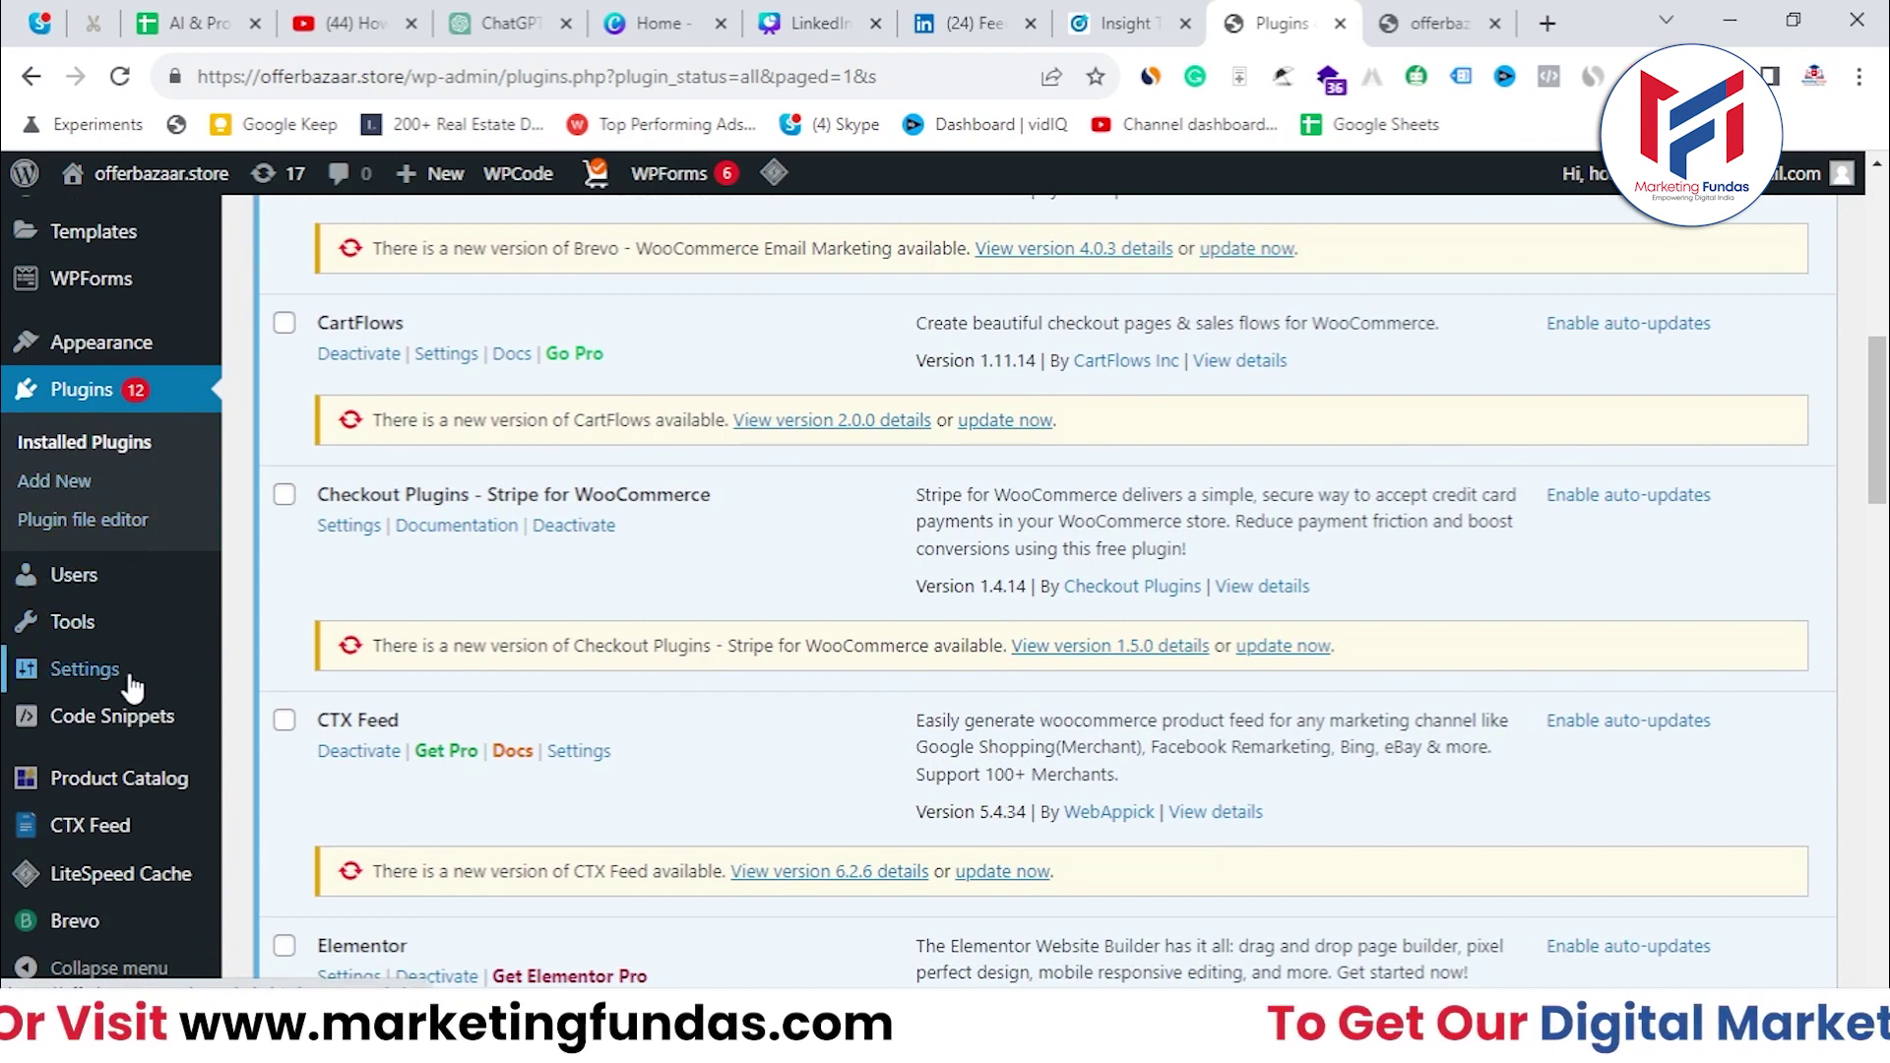
pyautogui.moveTo(69, 720)
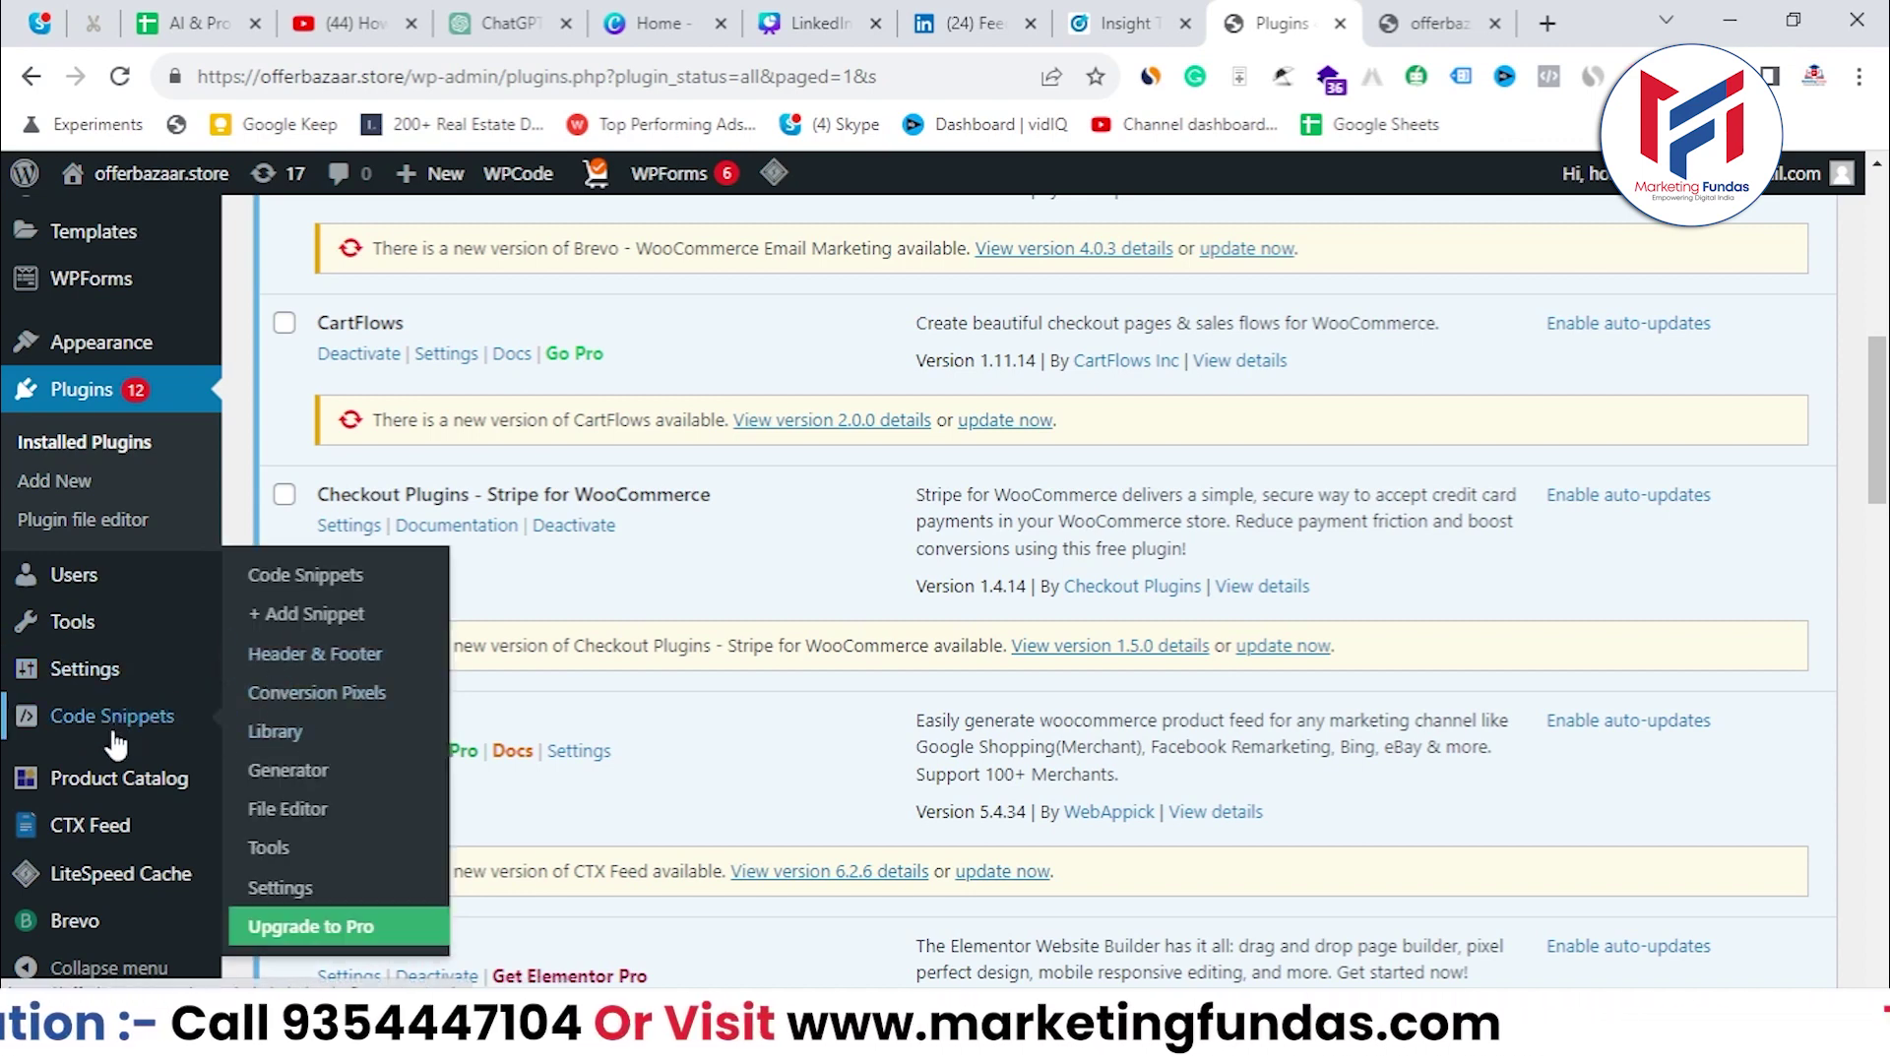
# Paste the Insight Tag into the Header box of Code Snippets > Header & Footer and save changes.
pyautogui.click(317, 673)
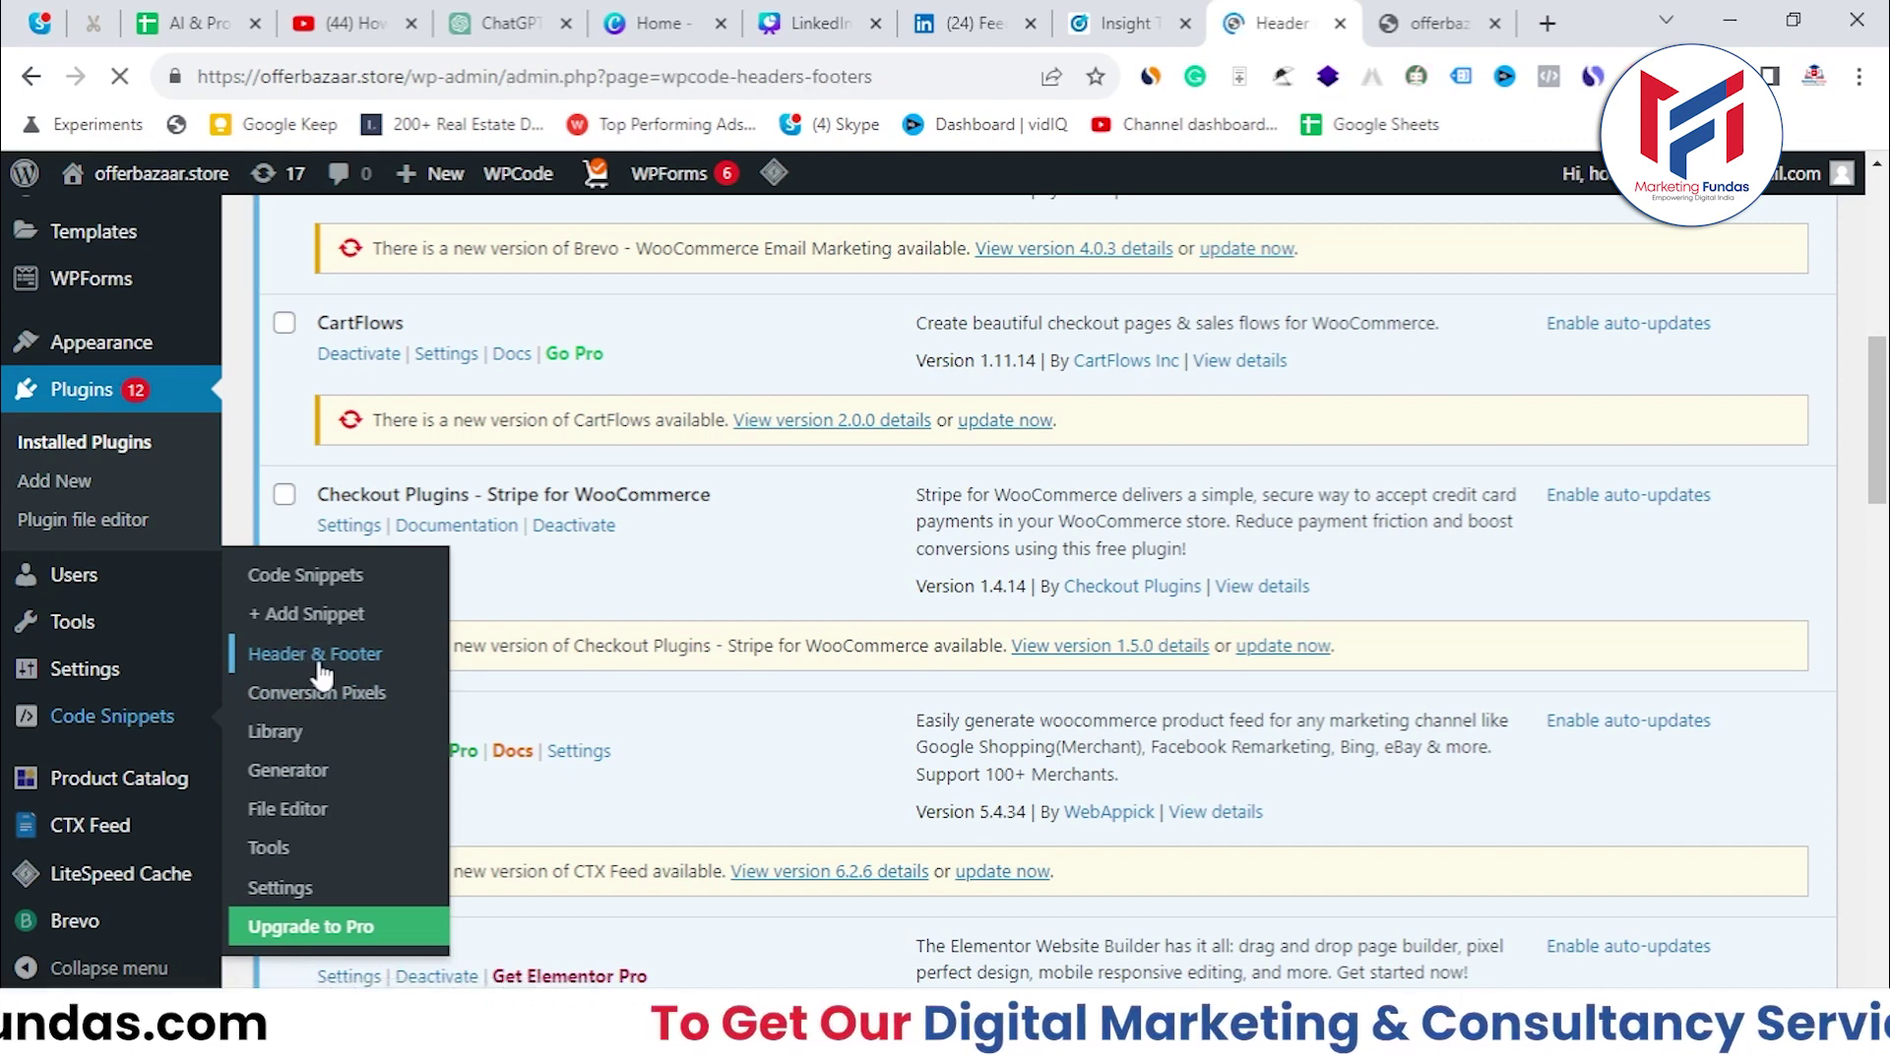
pyautogui.scroll(-1, 1885, 366)
pyautogui.scroll(-5, 814, 581)
pyautogui.scroll(-9, 528, 536)
pyautogui.scroll(7, 612, 640)
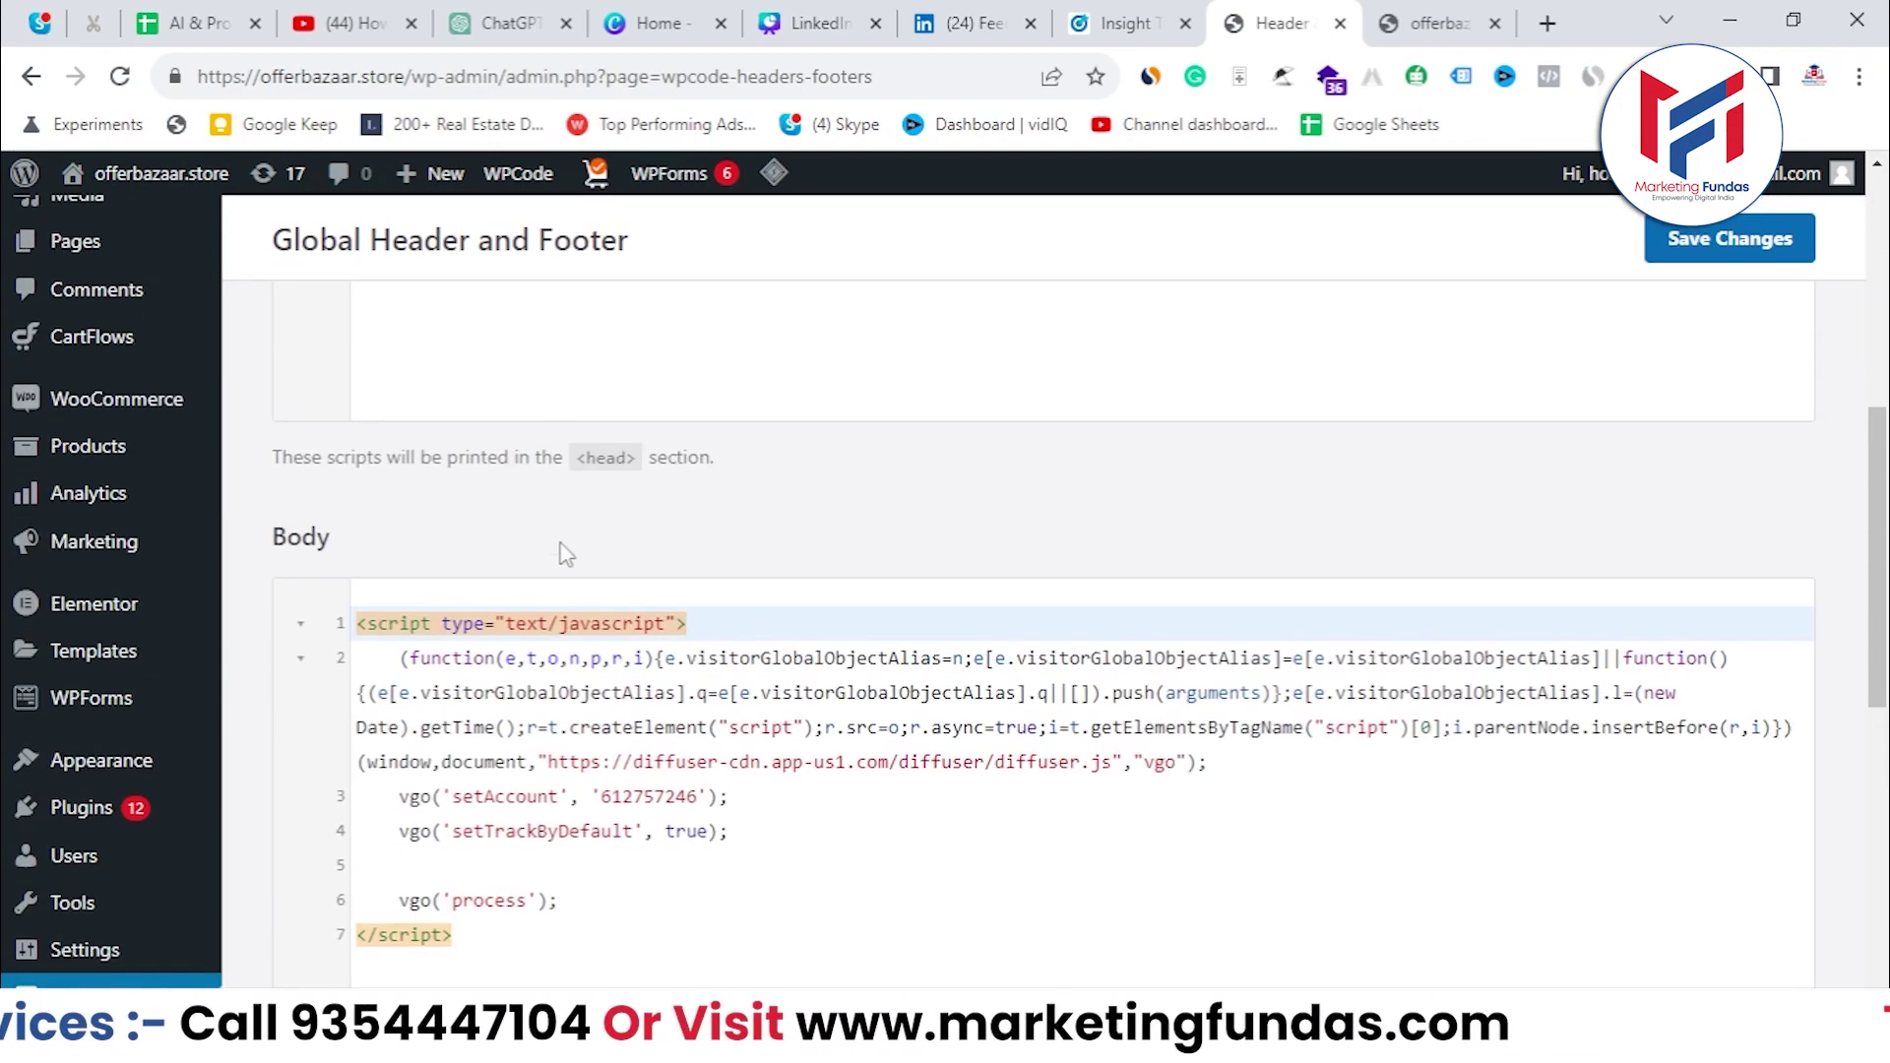
pyautogui.scroll(8, 552, 532)
pyautogui.click(433, 610)
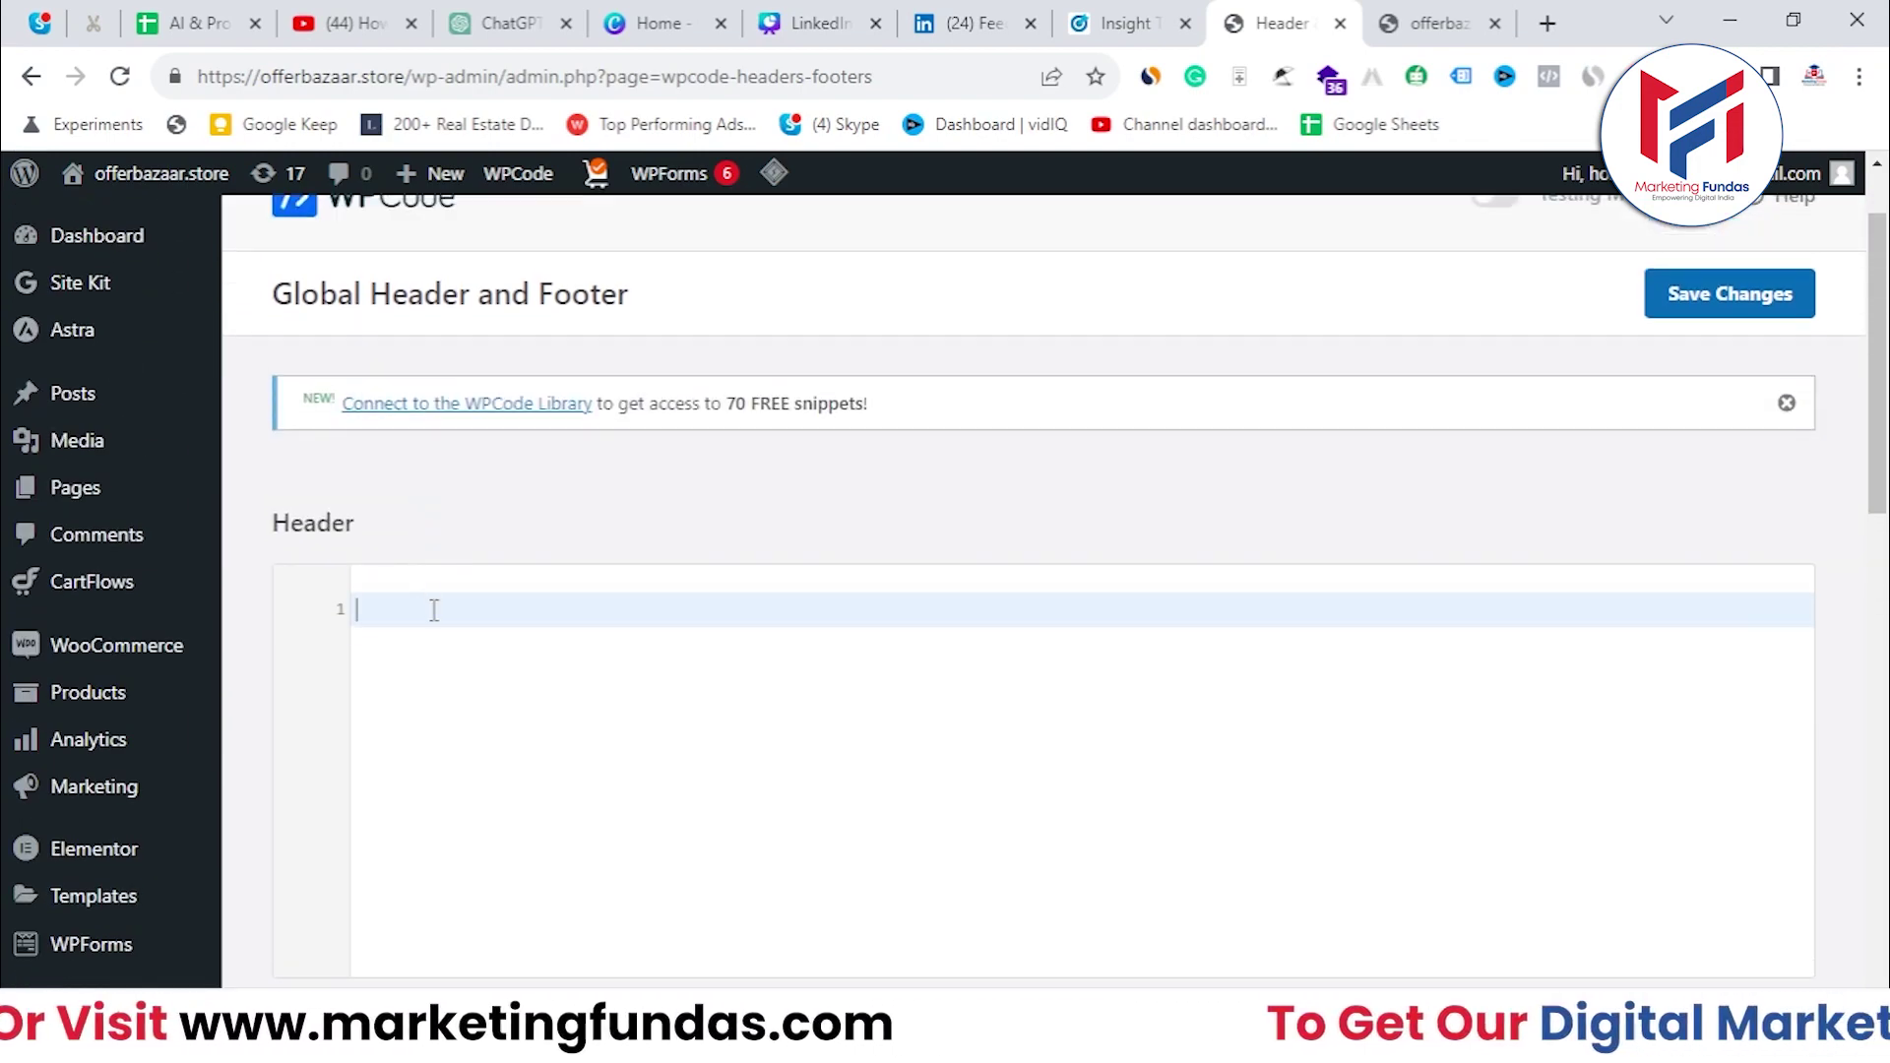
pyautogui.rightClick(433, 611)
pyautogui.click(492, 347)
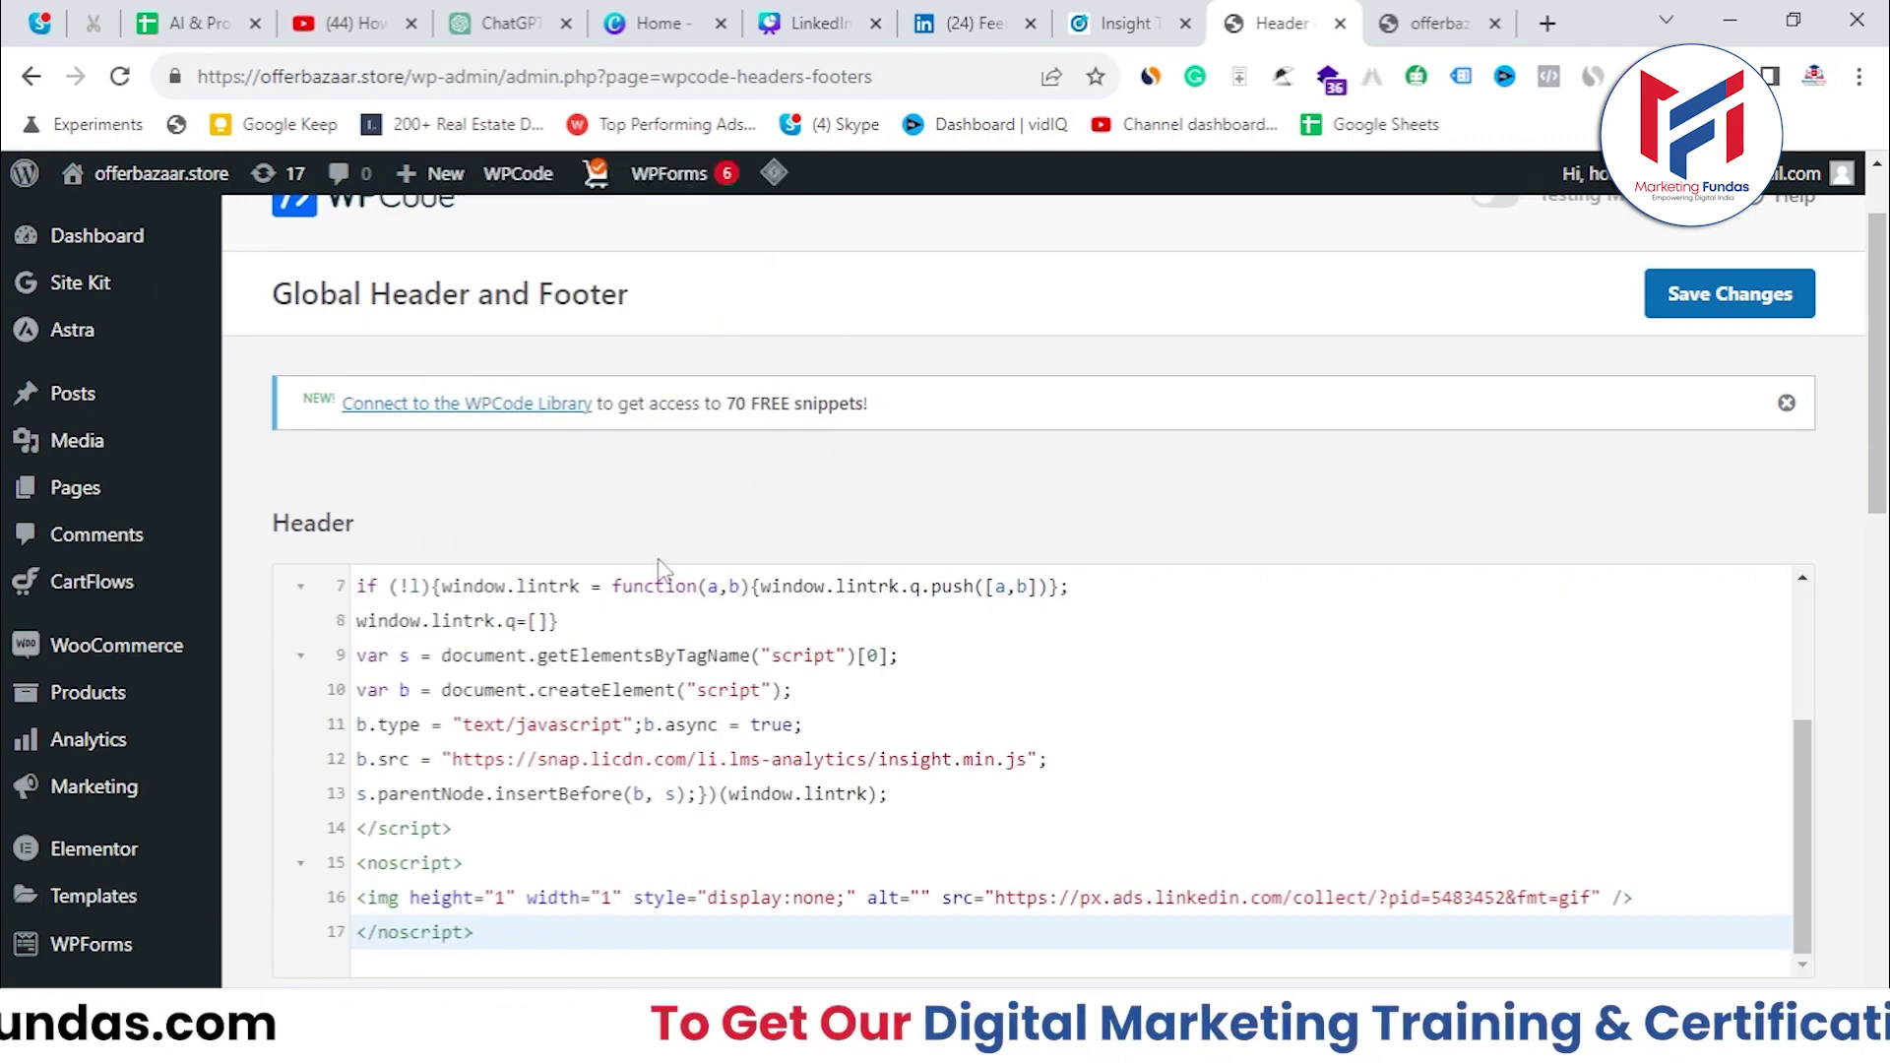
pyautogui.moveTo(1805, 883); pyautogui.dragTo(1797, 645)
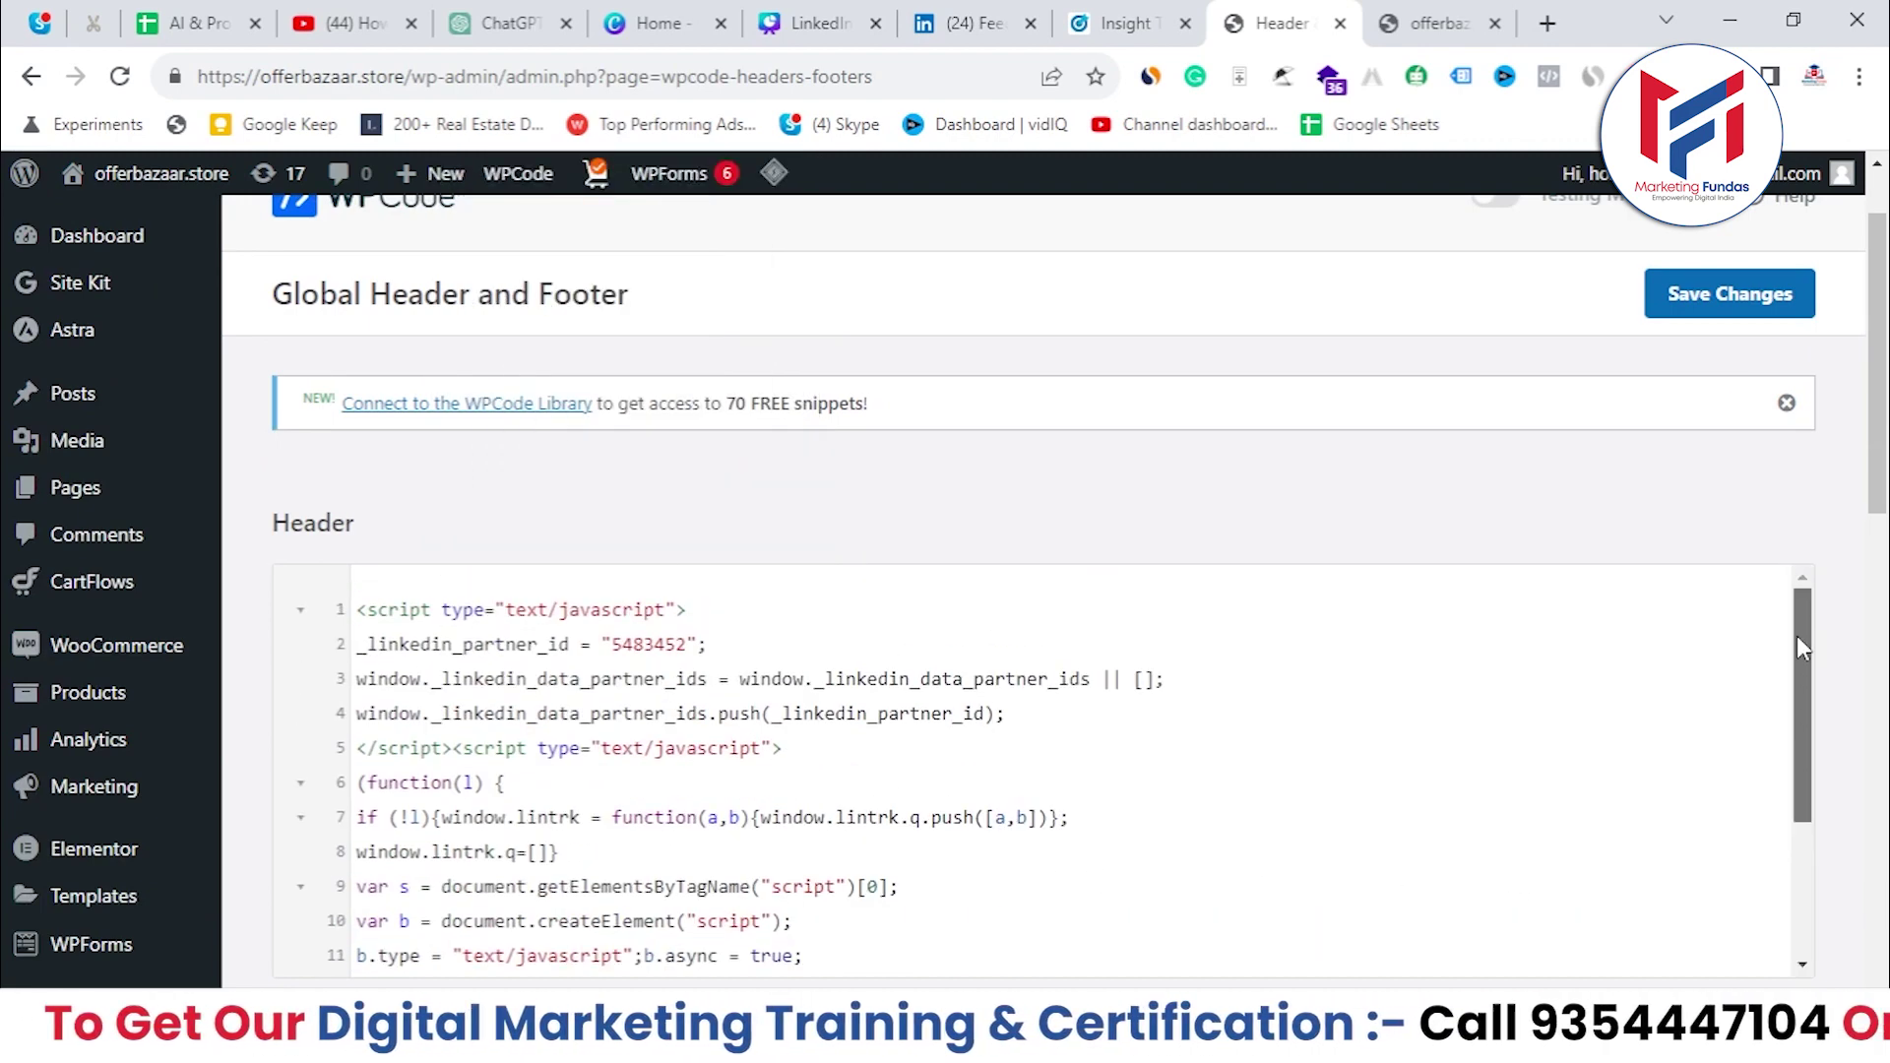
pyautogui.click(1725, 305)
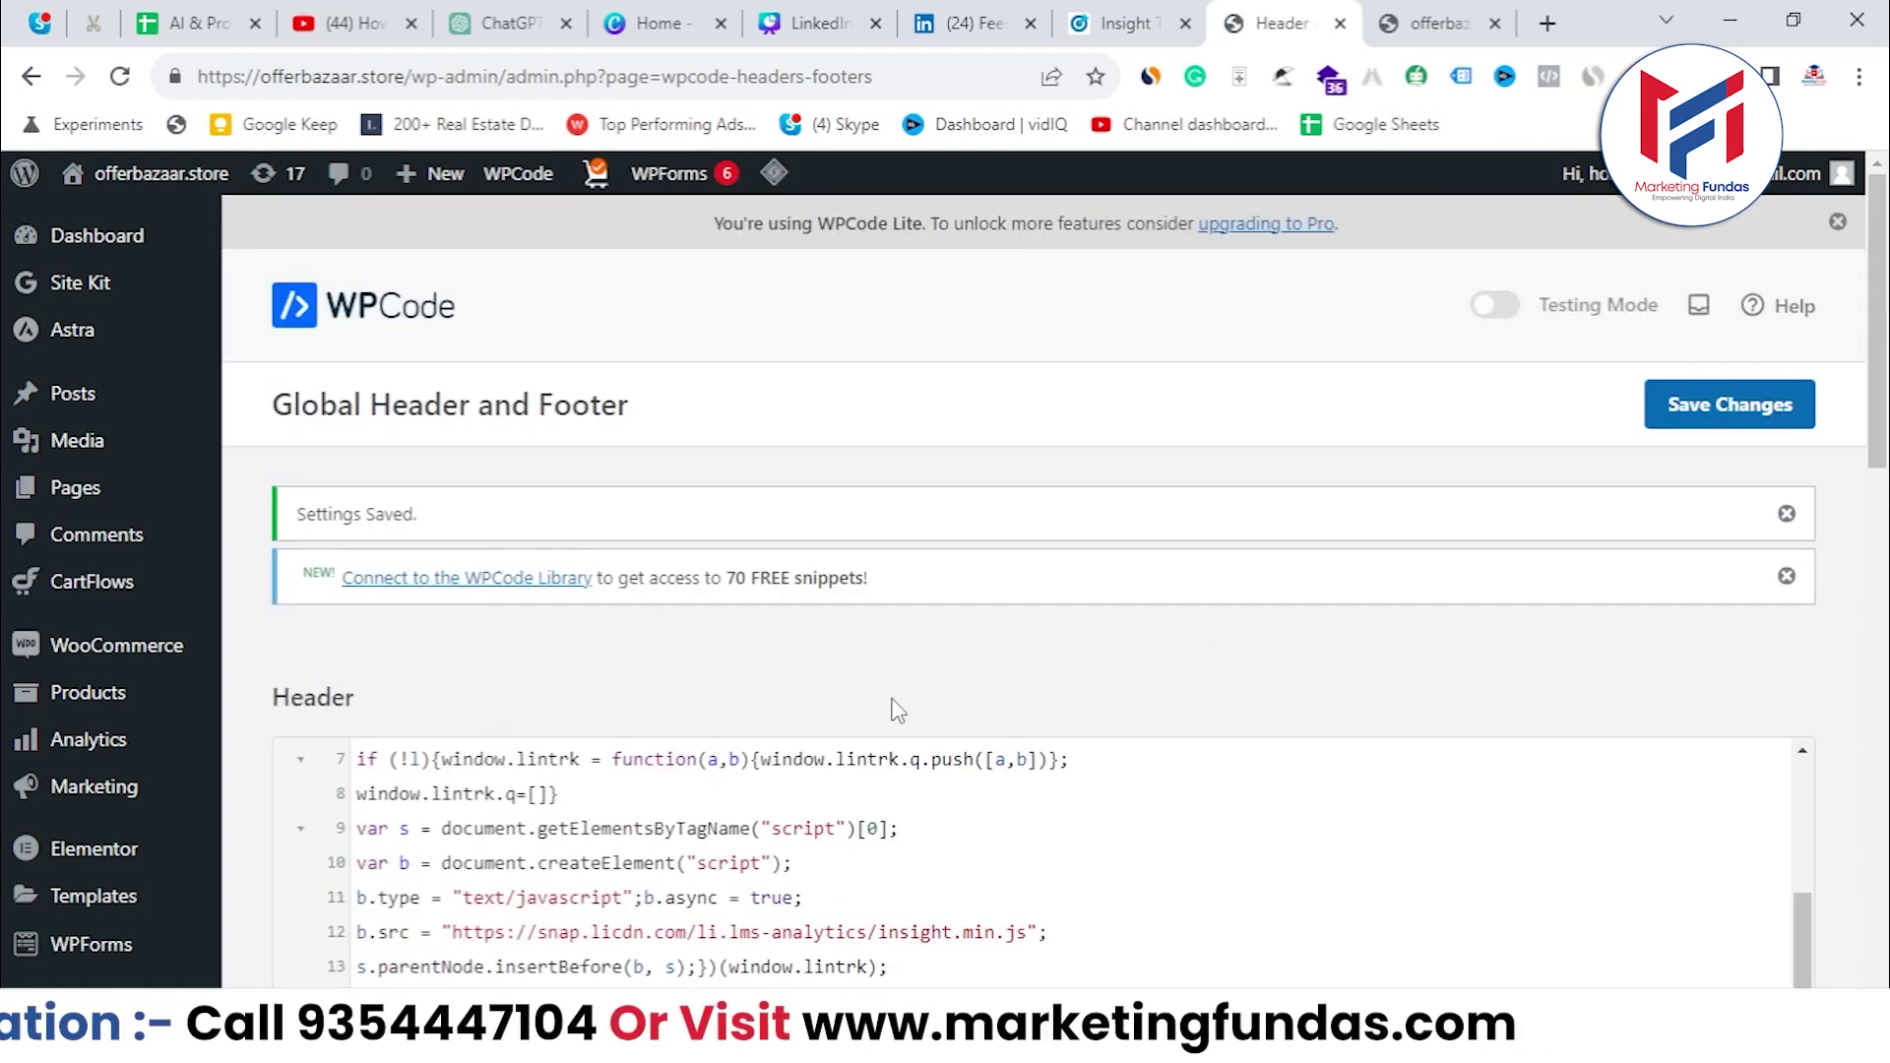
# Check the empty Footer box and leave it without pasting anything.
pyautogui.scroll(-3, 898, 710)
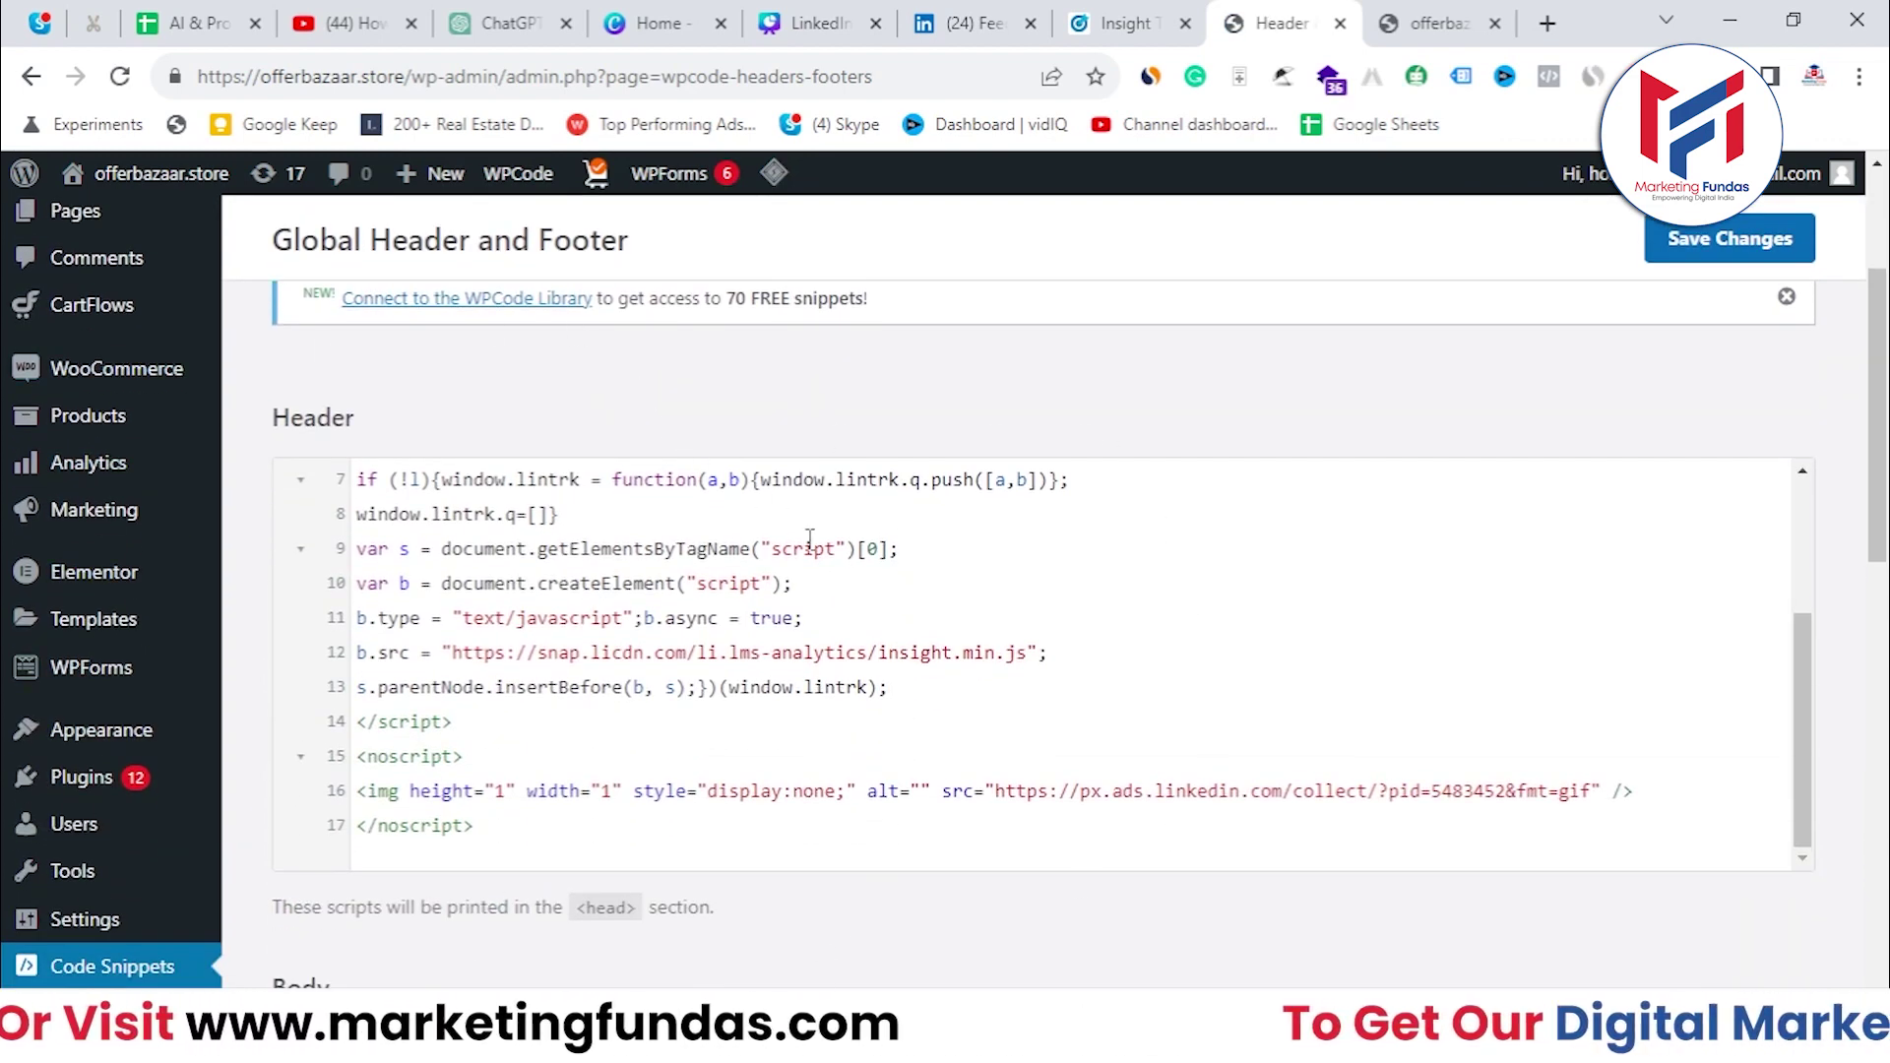
pyautogui.scroll(-10, 808, 551)
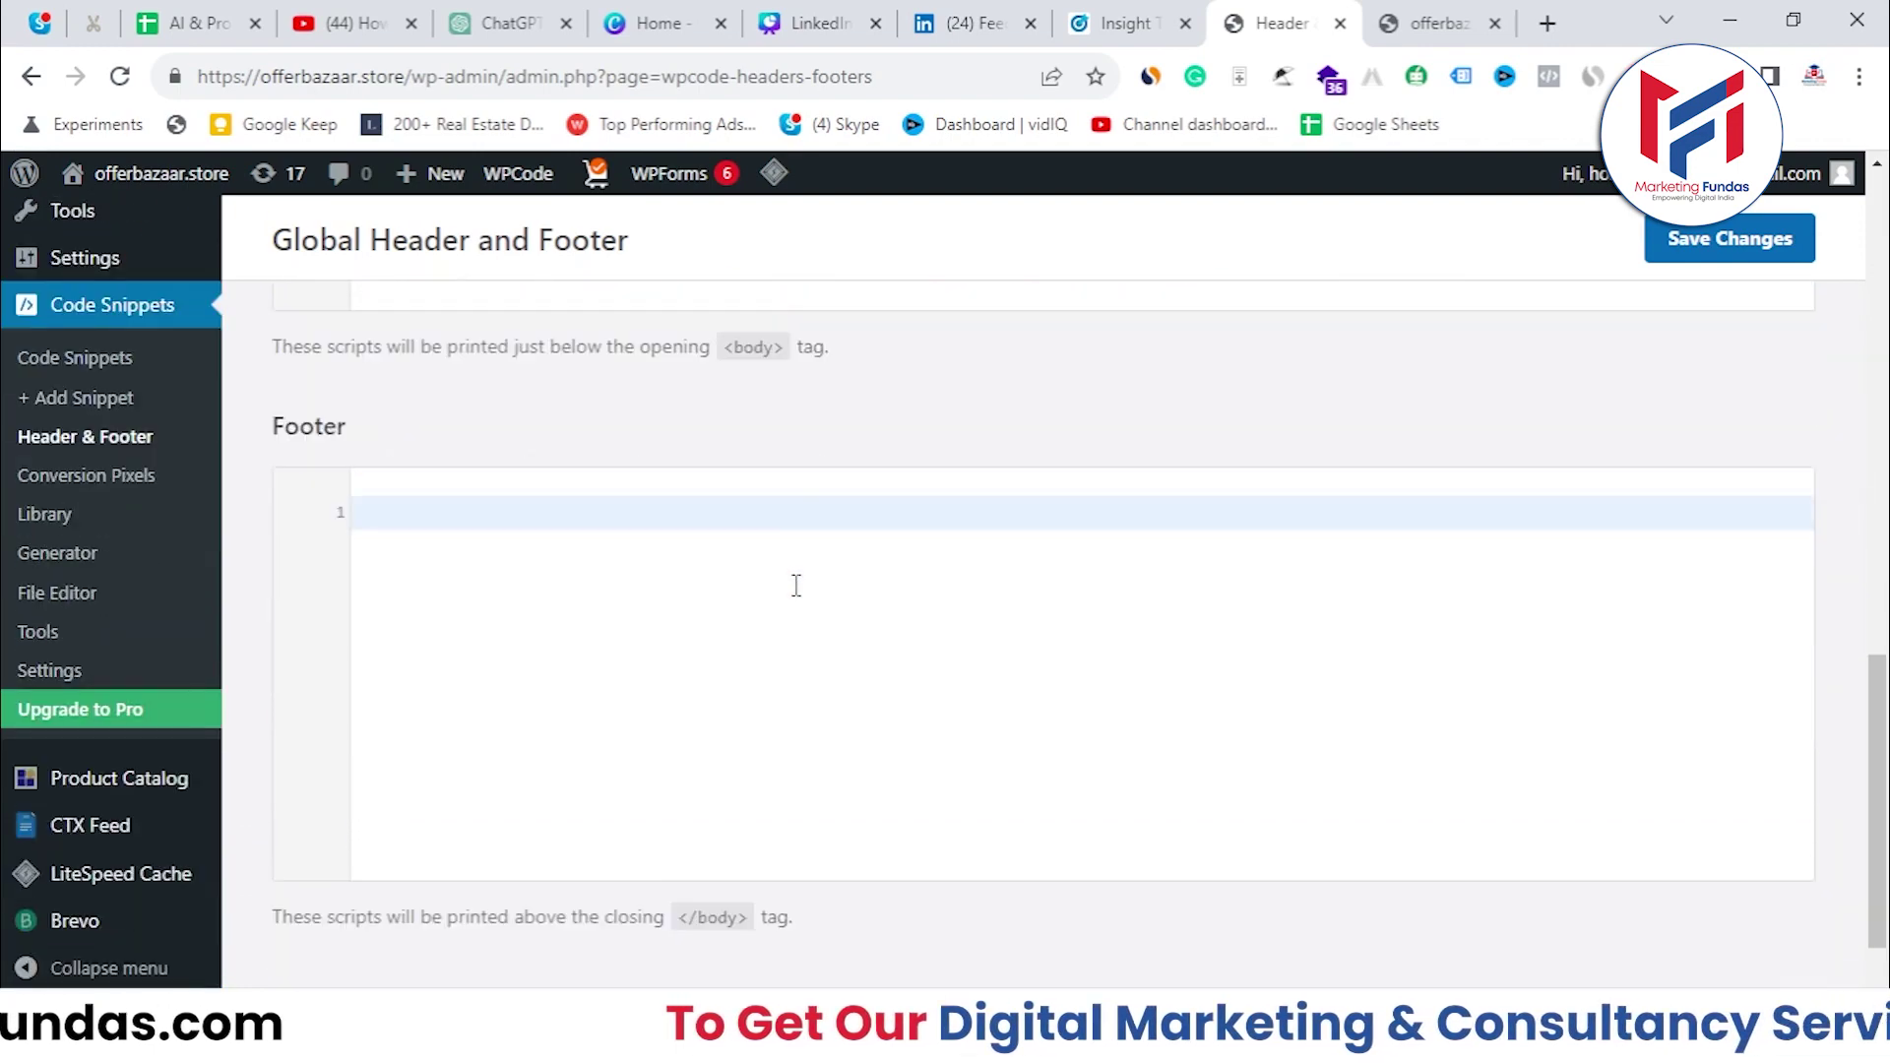
pyautogui.scroll(5, 423, 633)
pyautogui.scroll(-4, 585, 643)
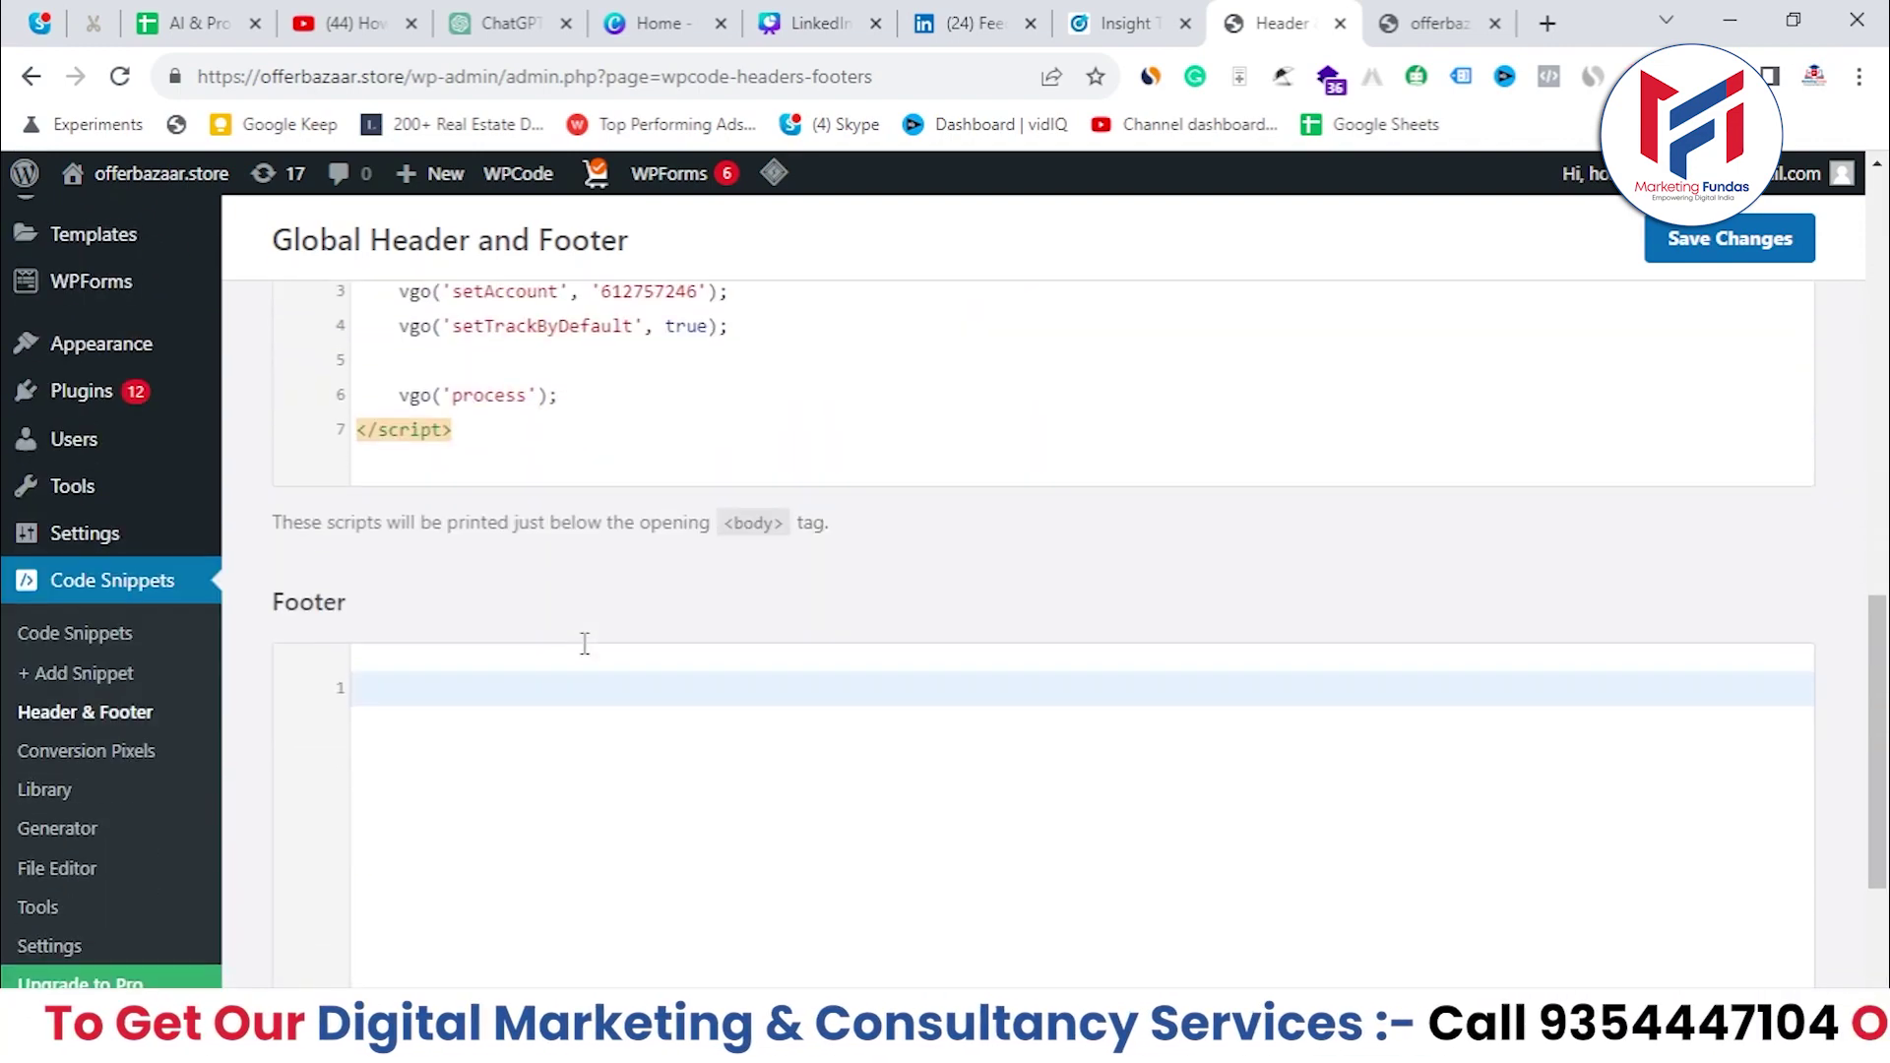
pyautogui.scroll(-1, 585, 643)
pyautogui.click(485, 553)
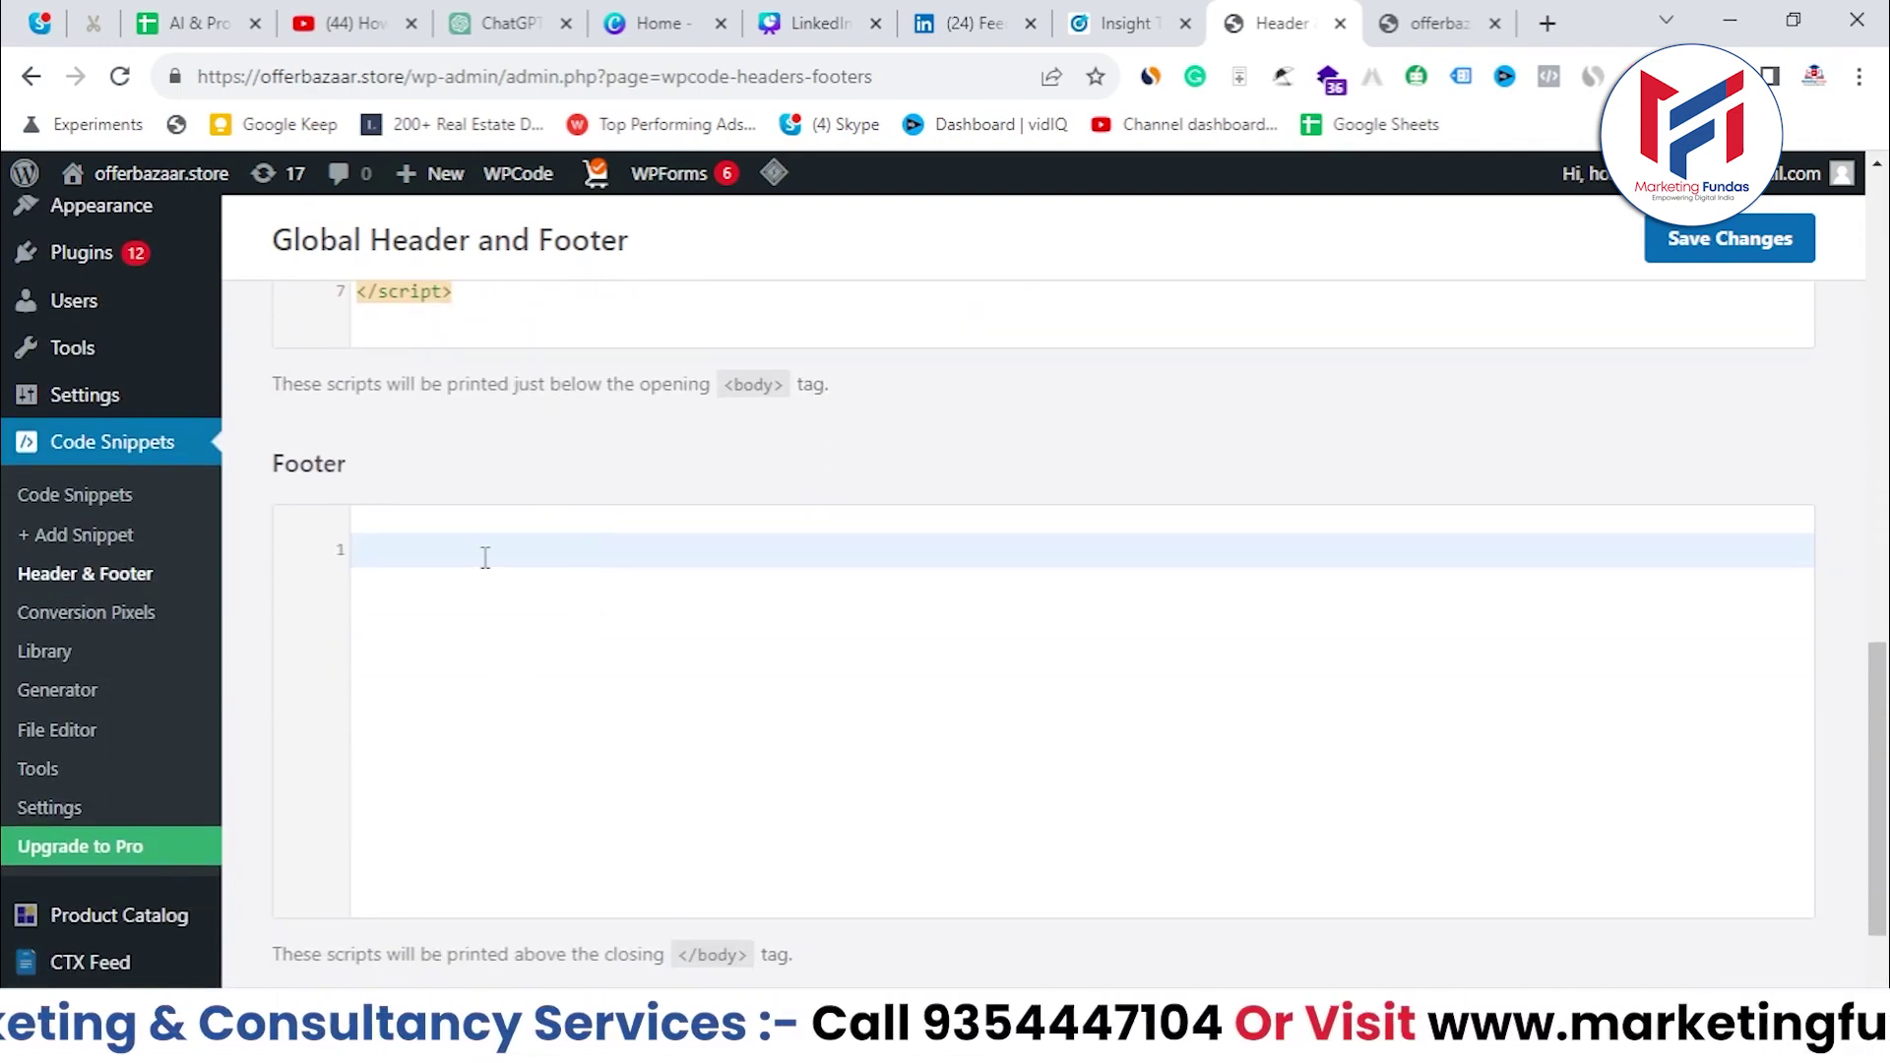
pyautogui.rightClick(486, 557)
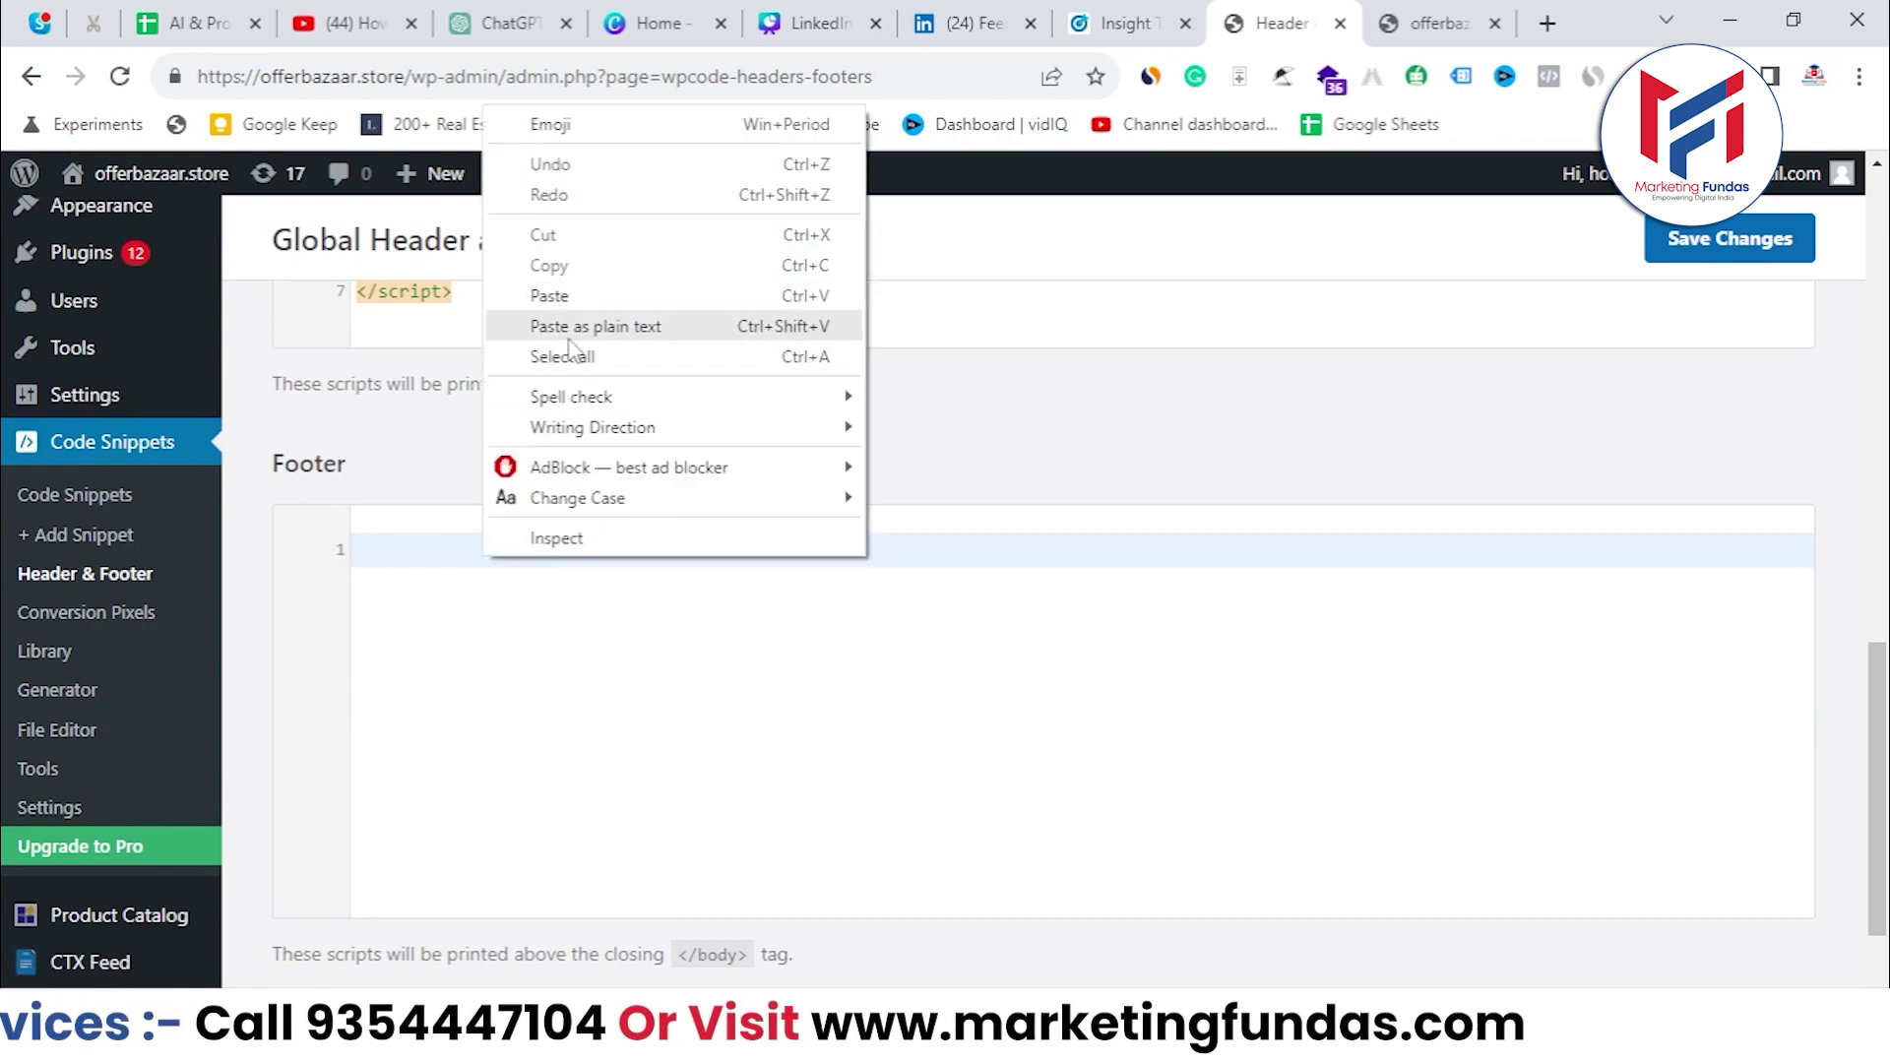
pyautogui.click(1094, 374)
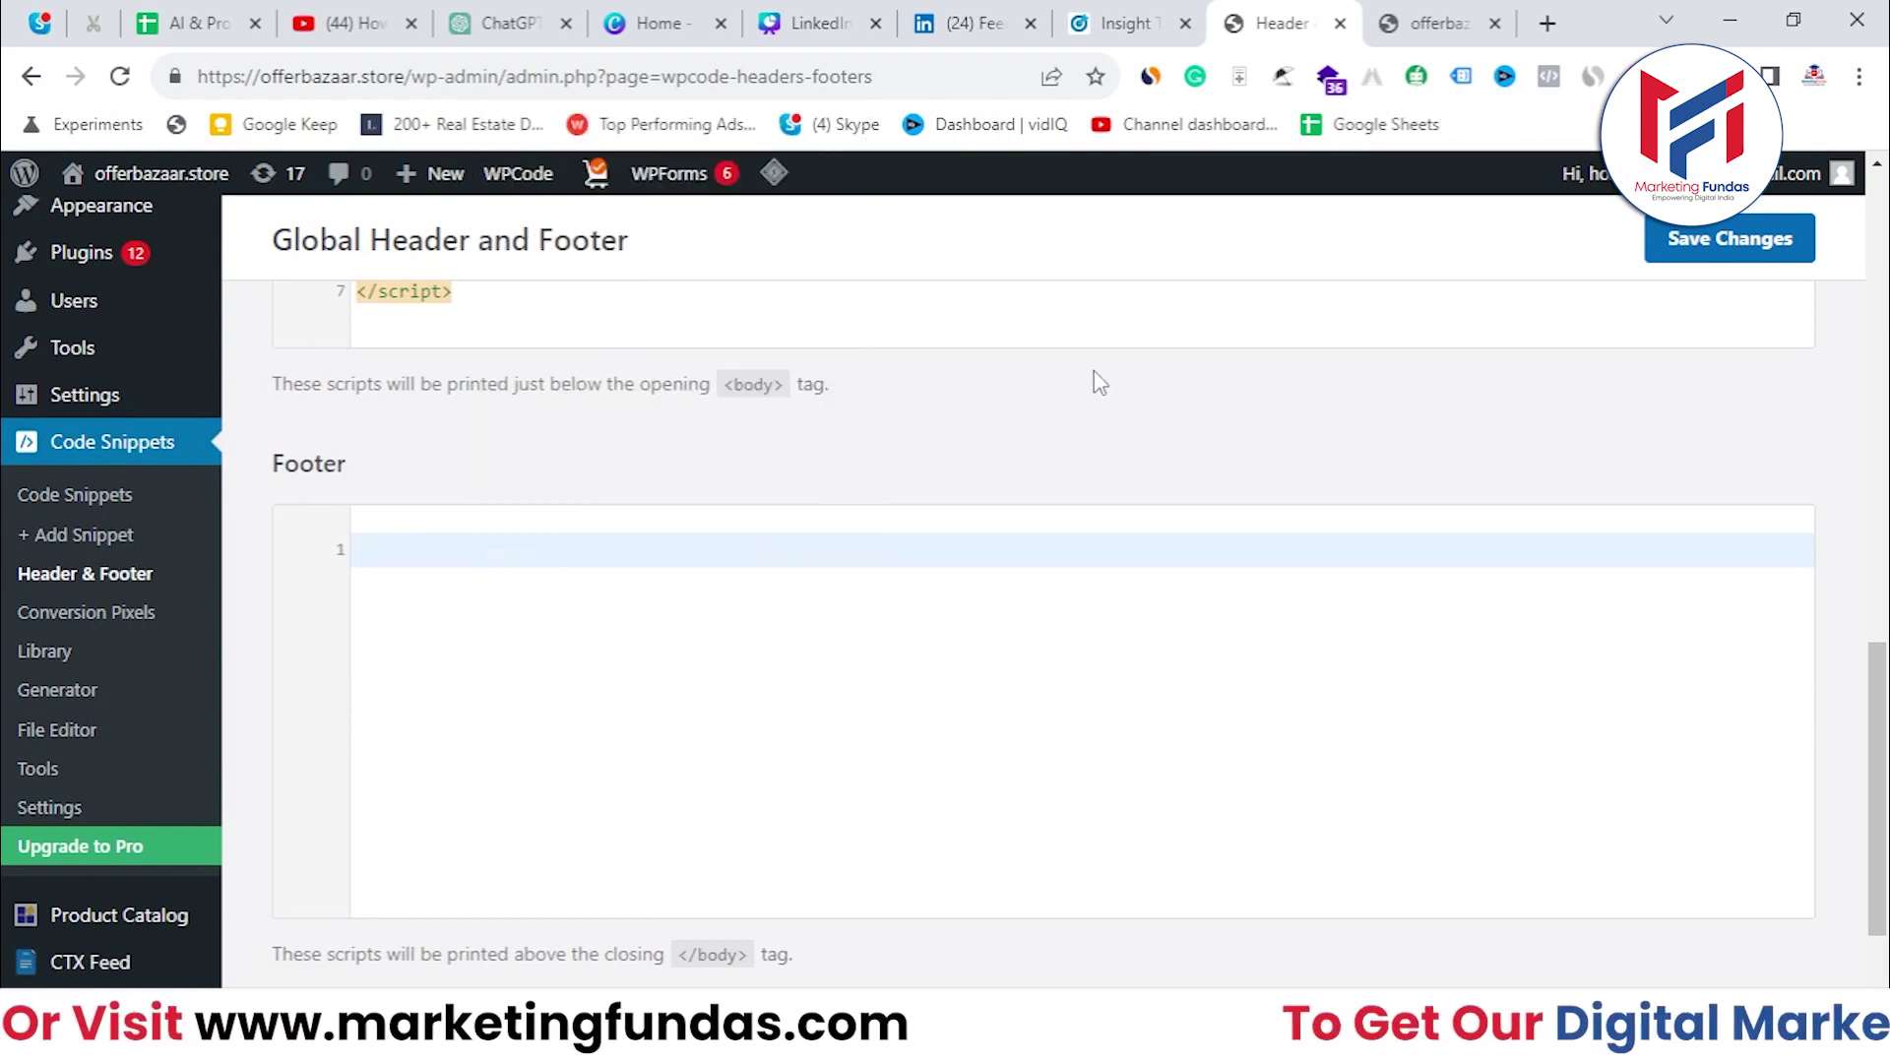